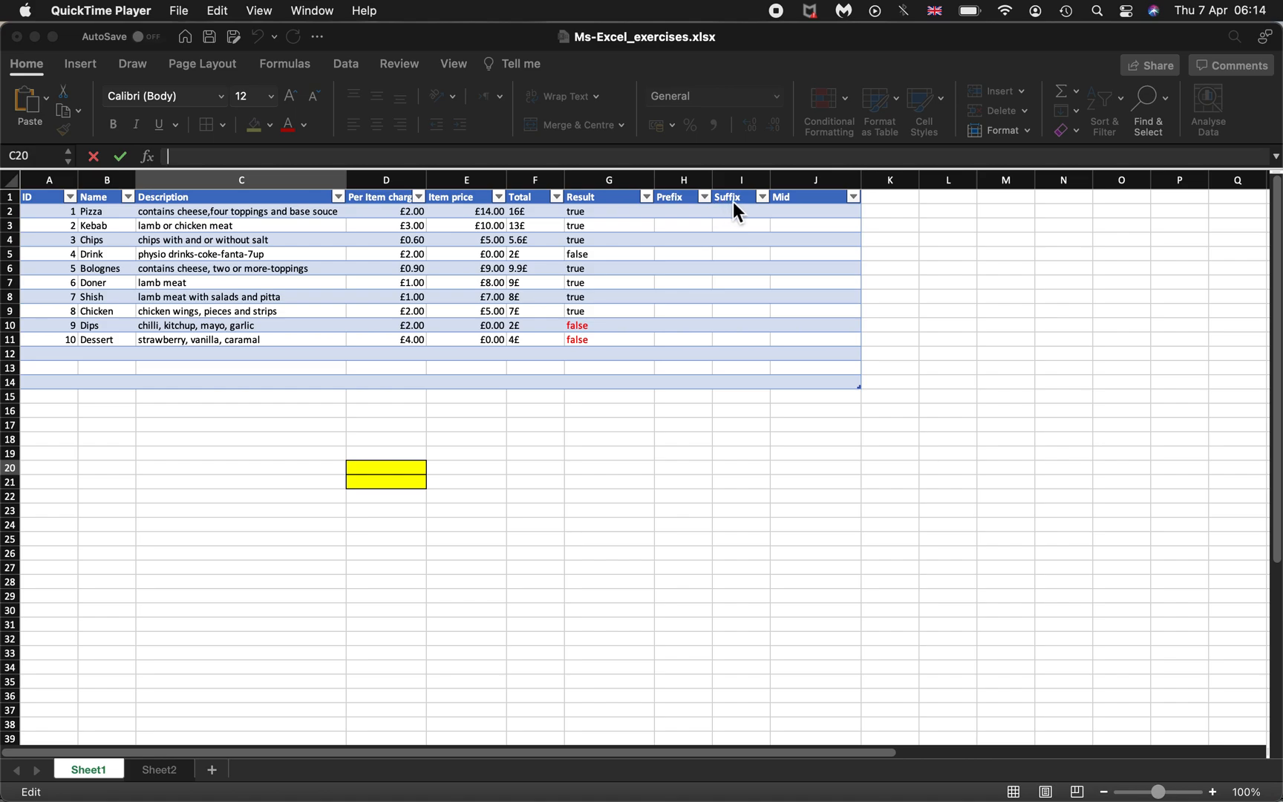
# Examine the table's header and data cells and the formula in the first Total cell.
pyautogui.click(798, 200)
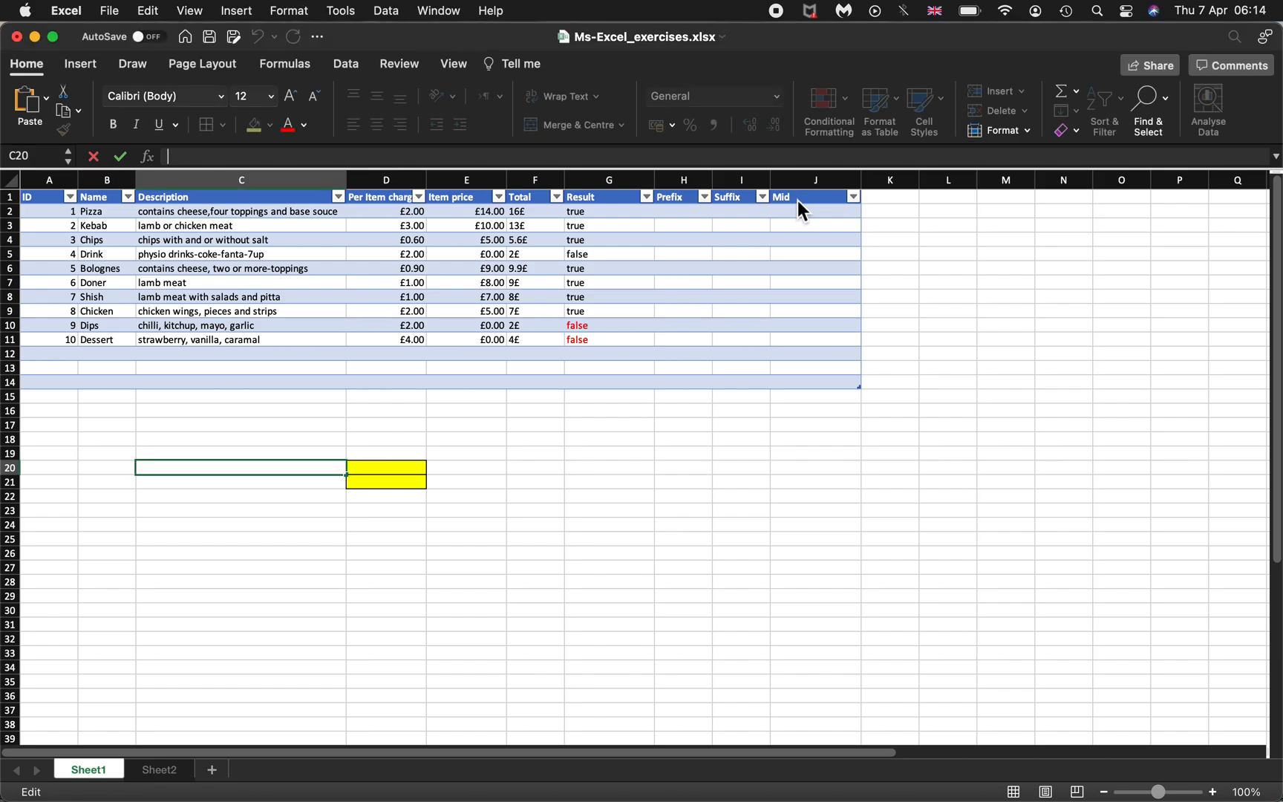
pyautogui.click(798, 201)
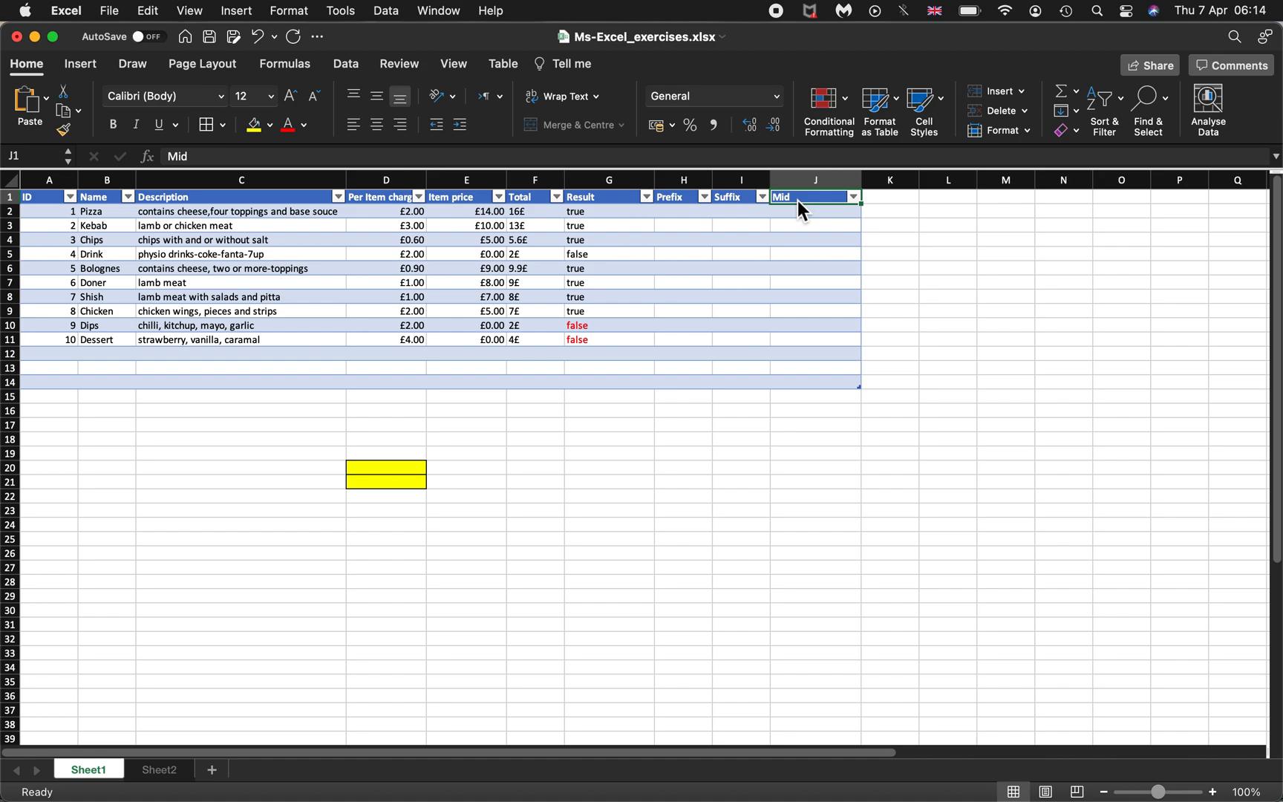
pyautogui.click(236, 214)
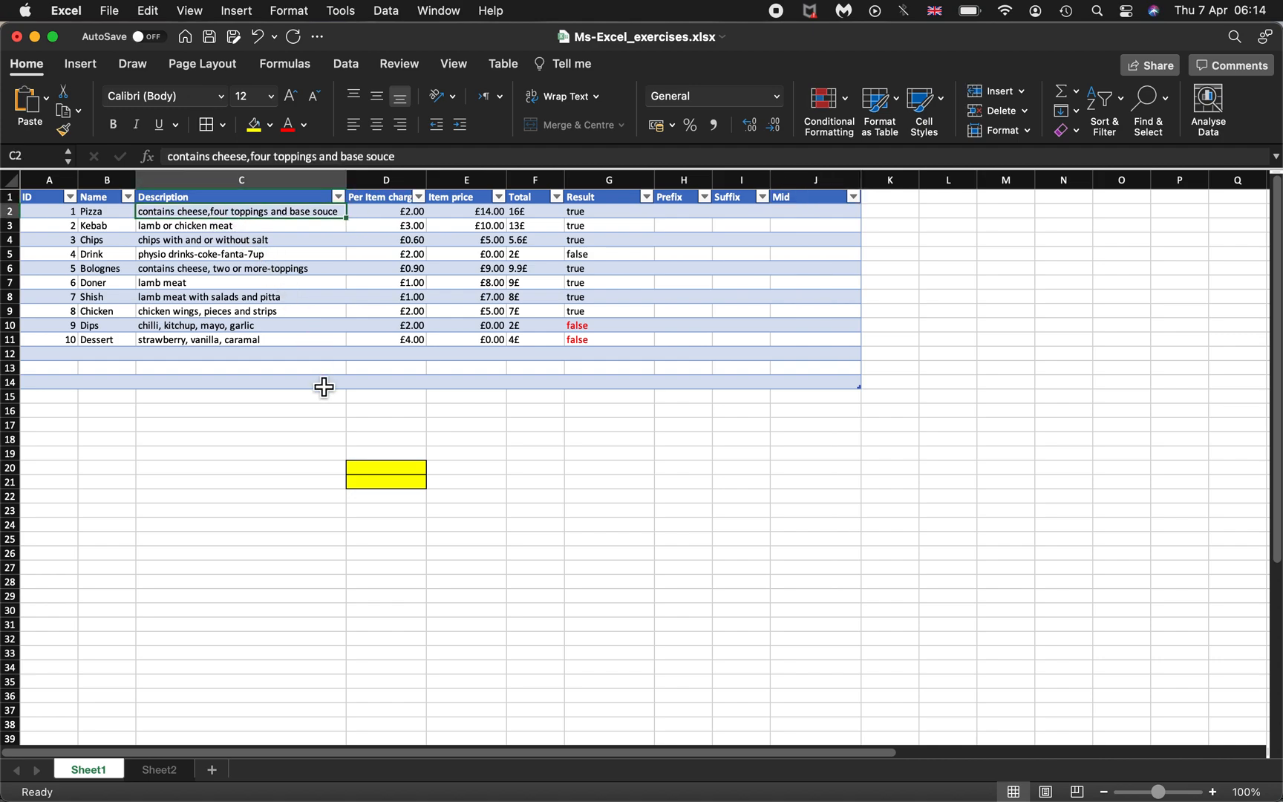
pyautogui.click(52, 200)
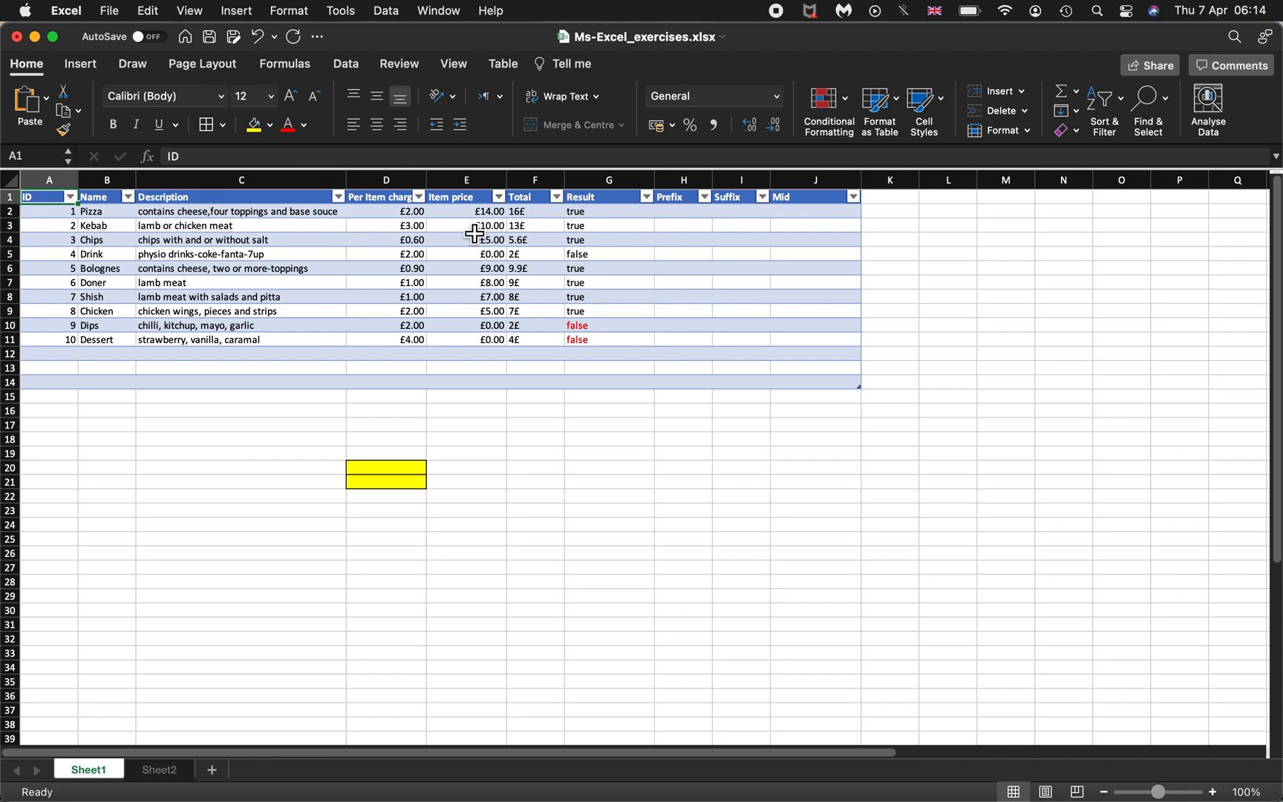
pyautogui.click(402, 218)
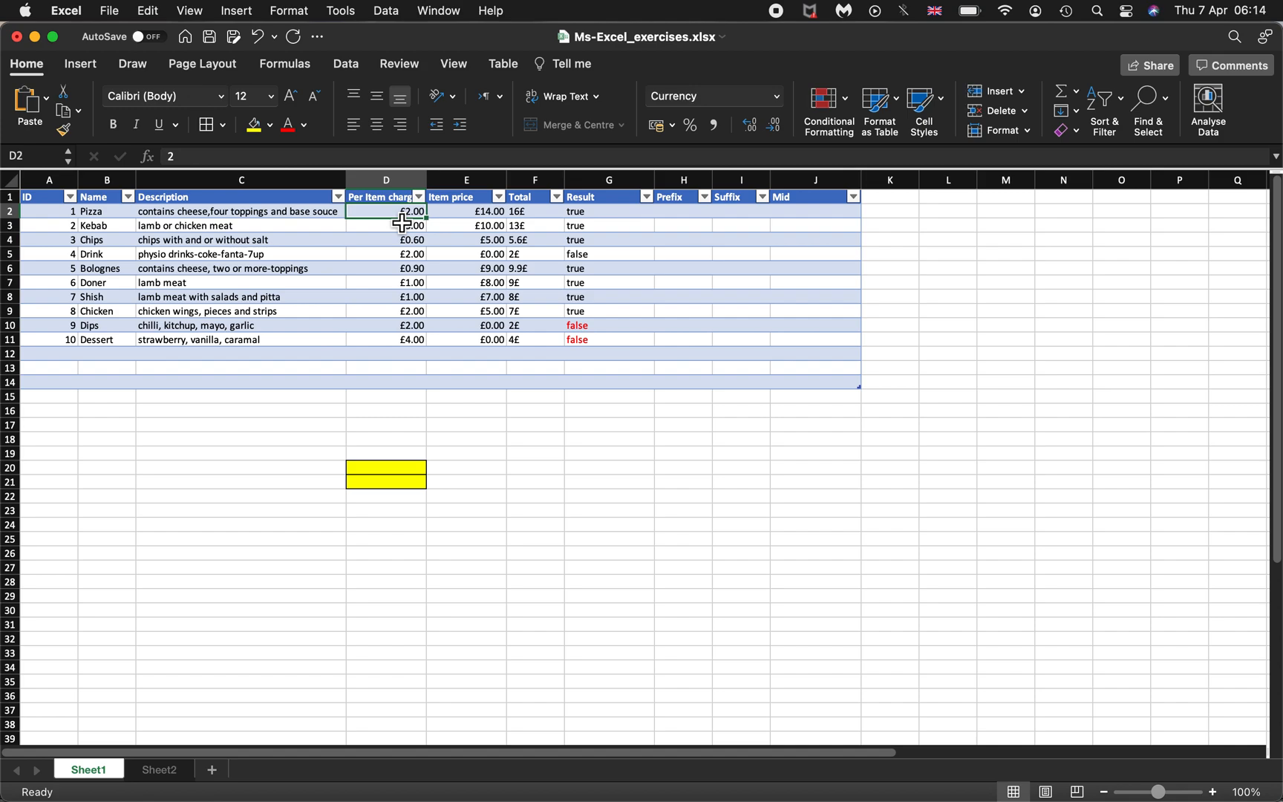
pyautogui.press('Right')
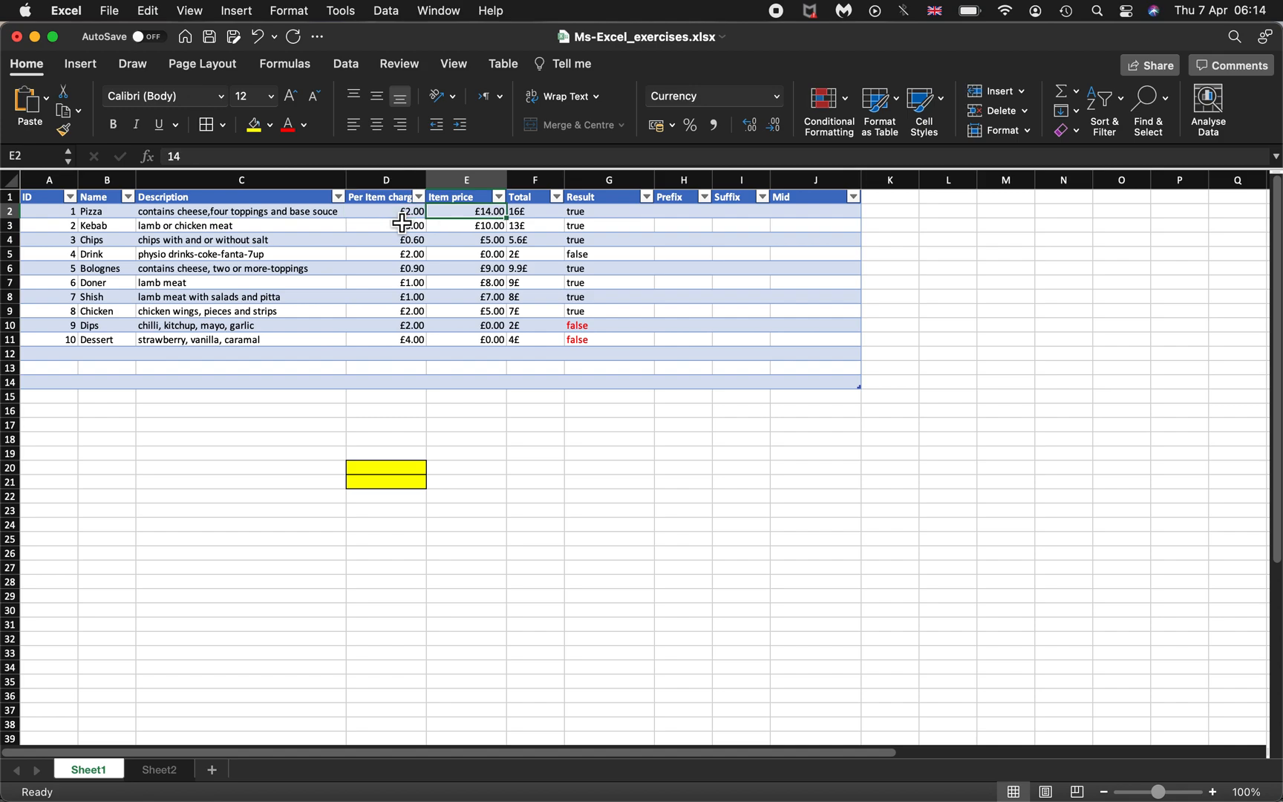
pyautogui.press('Right')
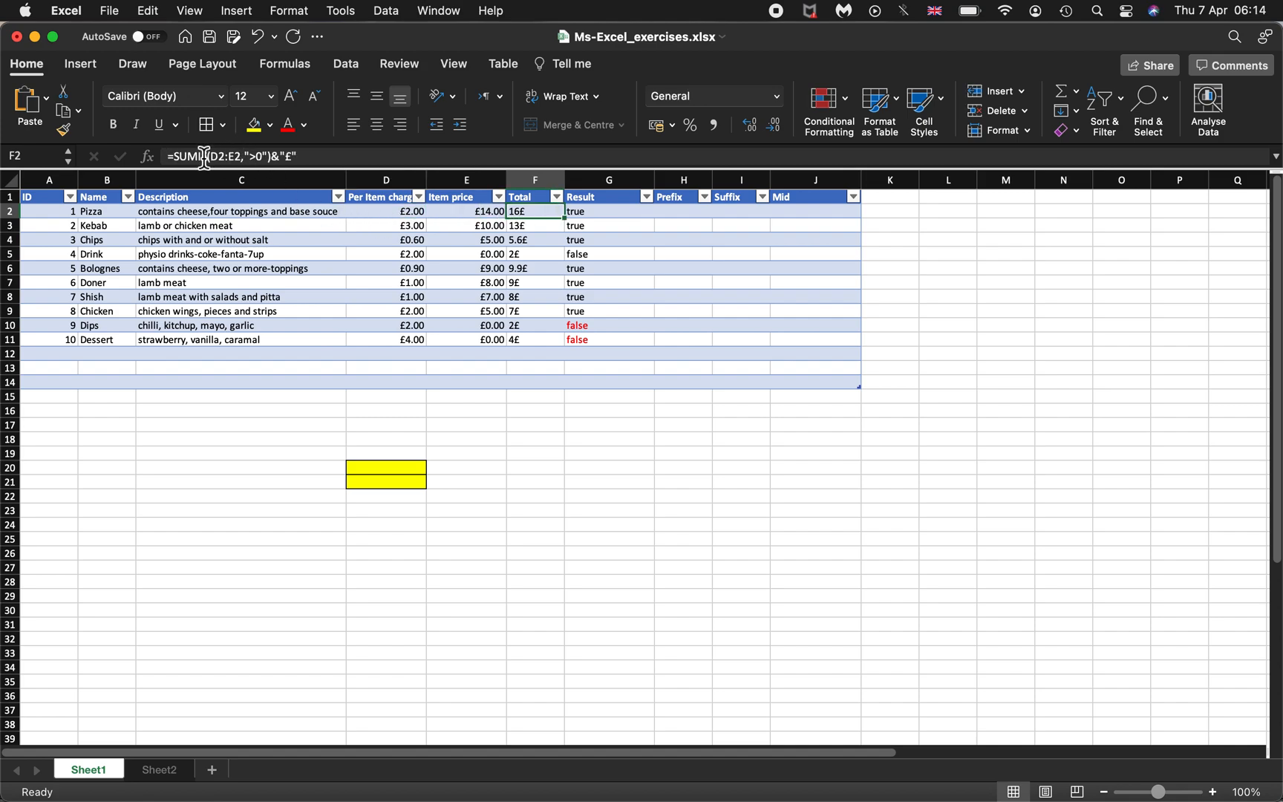
# Examine the IF formula in the first Result cell, G2, and its arguments.
pyautogui.click(608, 219)
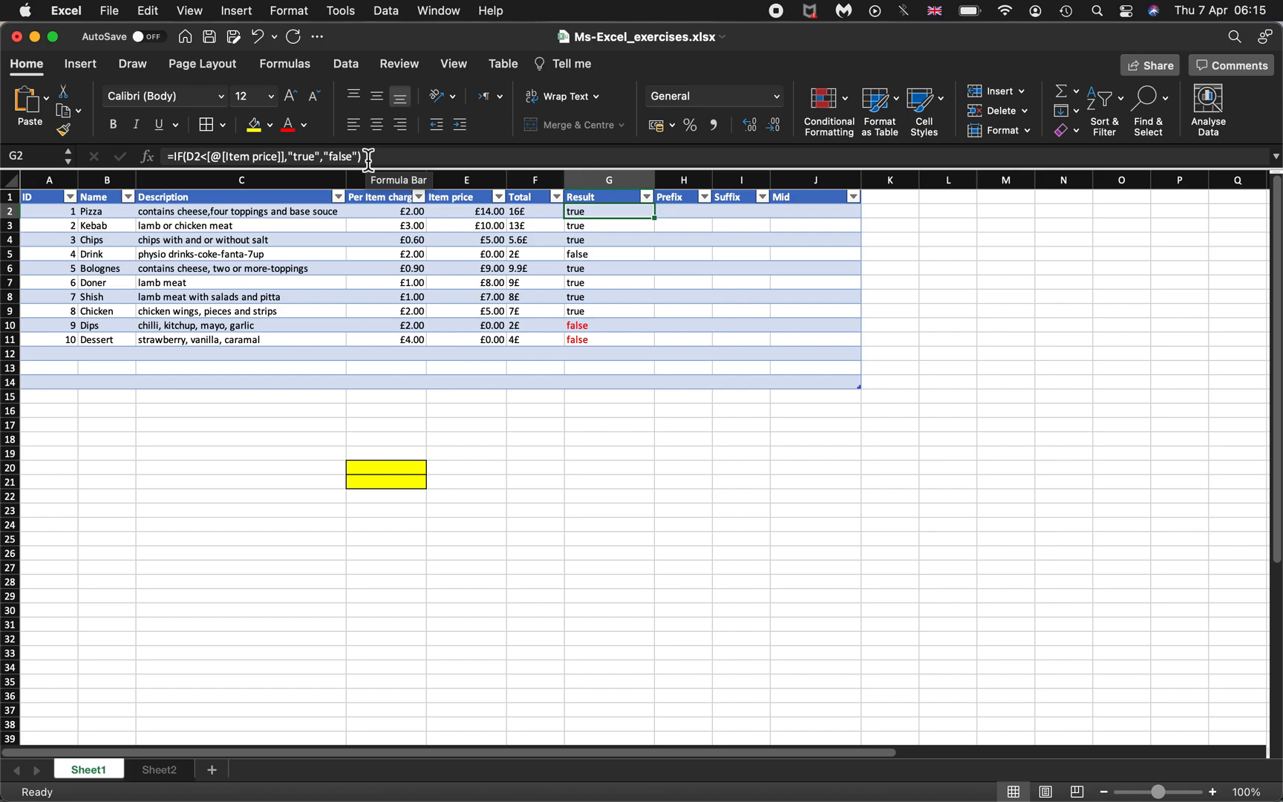
pyautogui.press('F1')
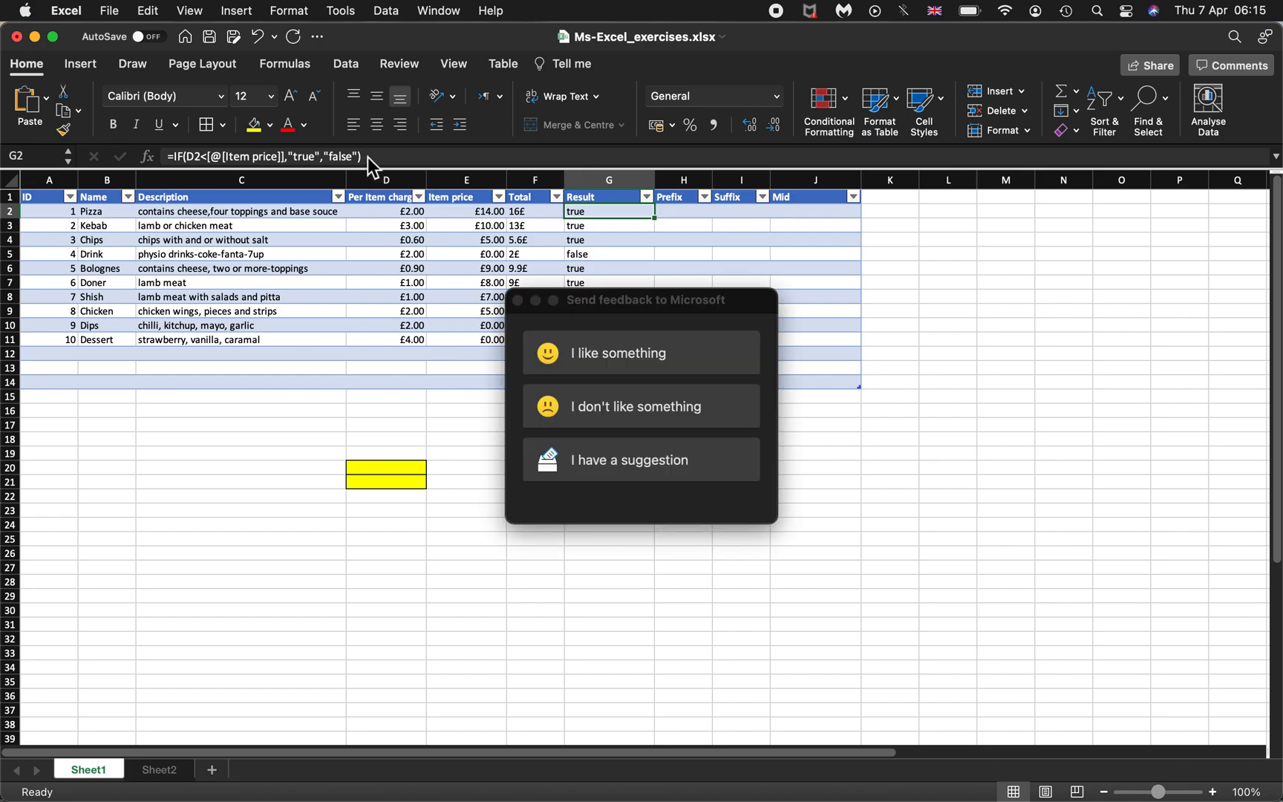
pyautogui.press('Escape')
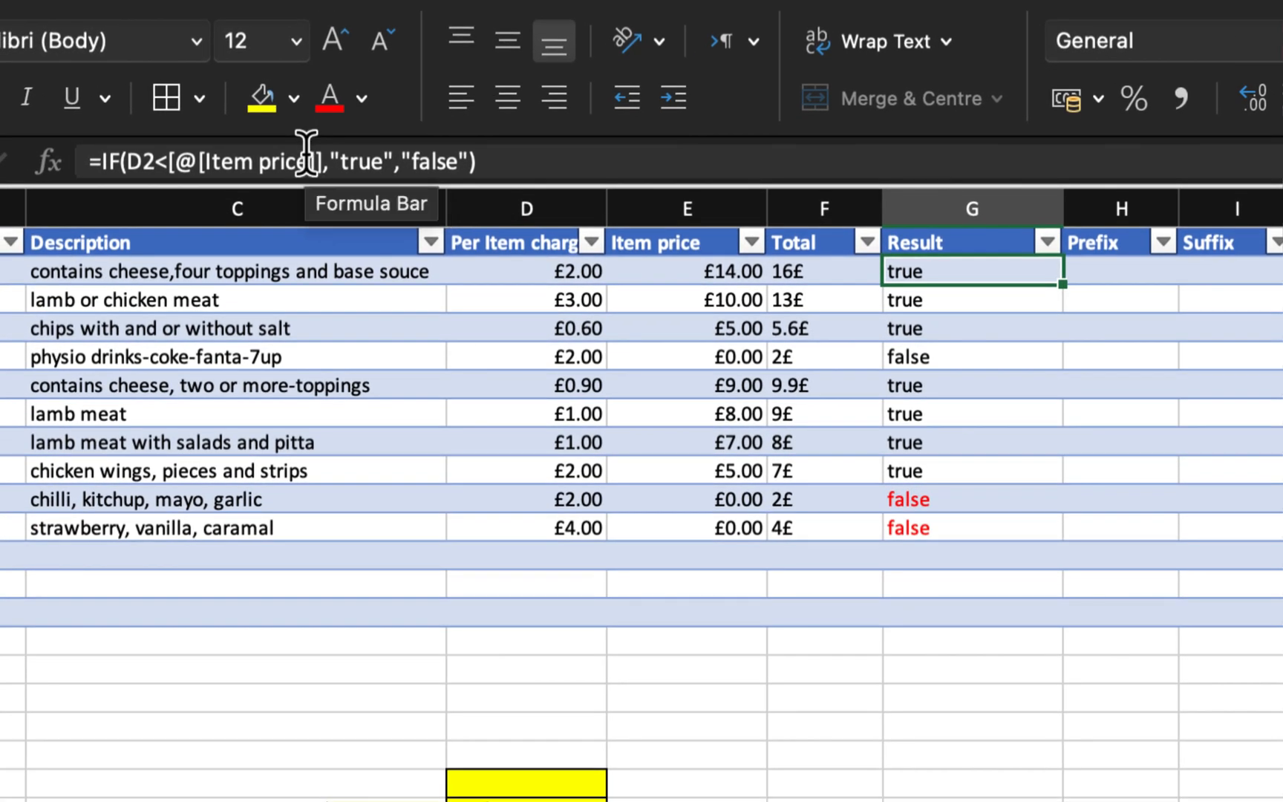
pyautogui.click(291, 172)
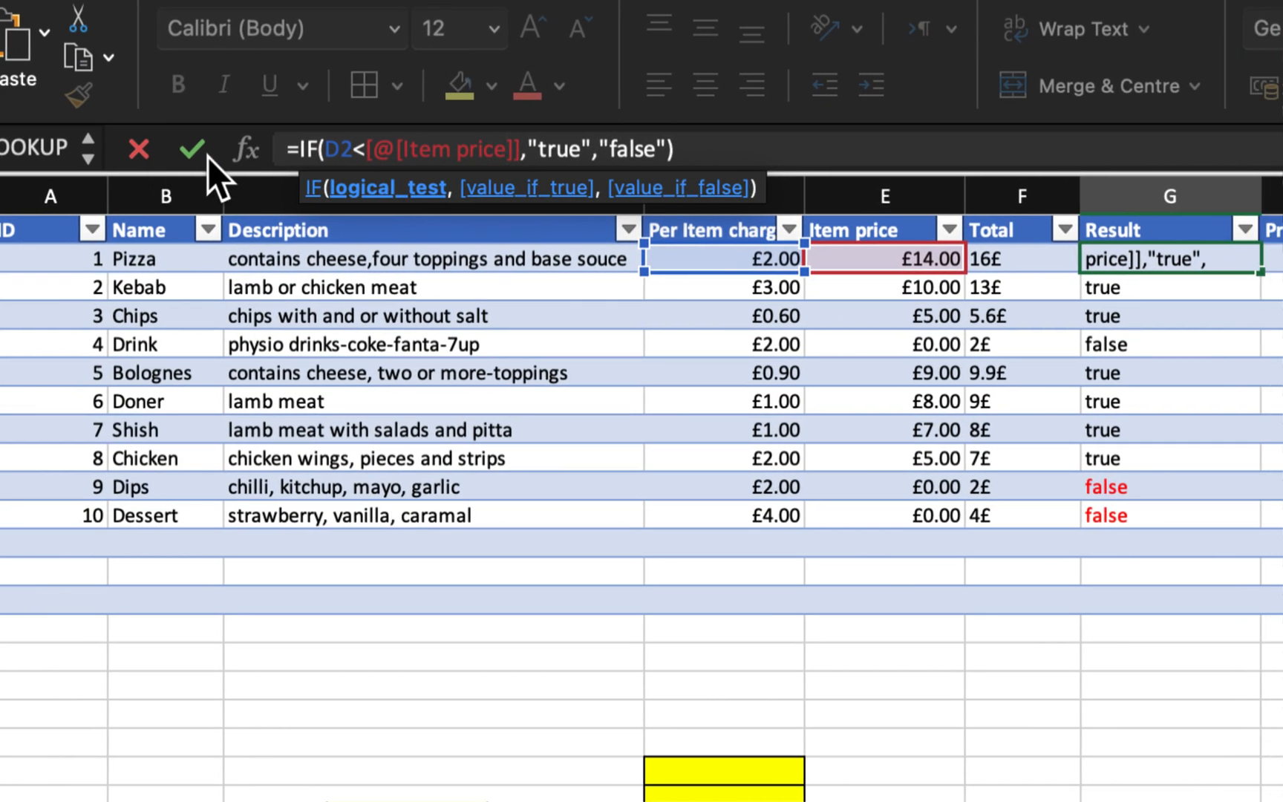
pyautogui.click(207, 157)
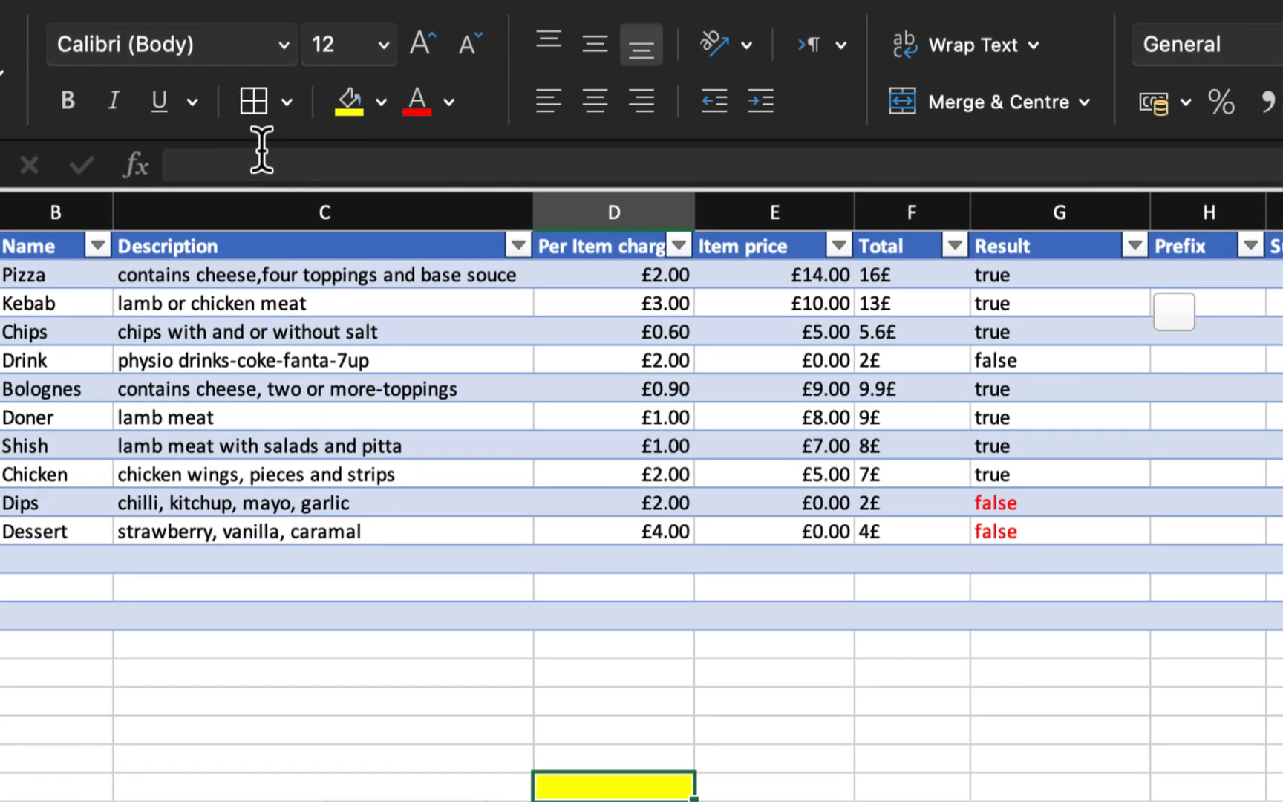
# Begin a VLOOKUP formula in yellow cell D20 with D21 as the lookup value.
pyautogui.click(261, 151)
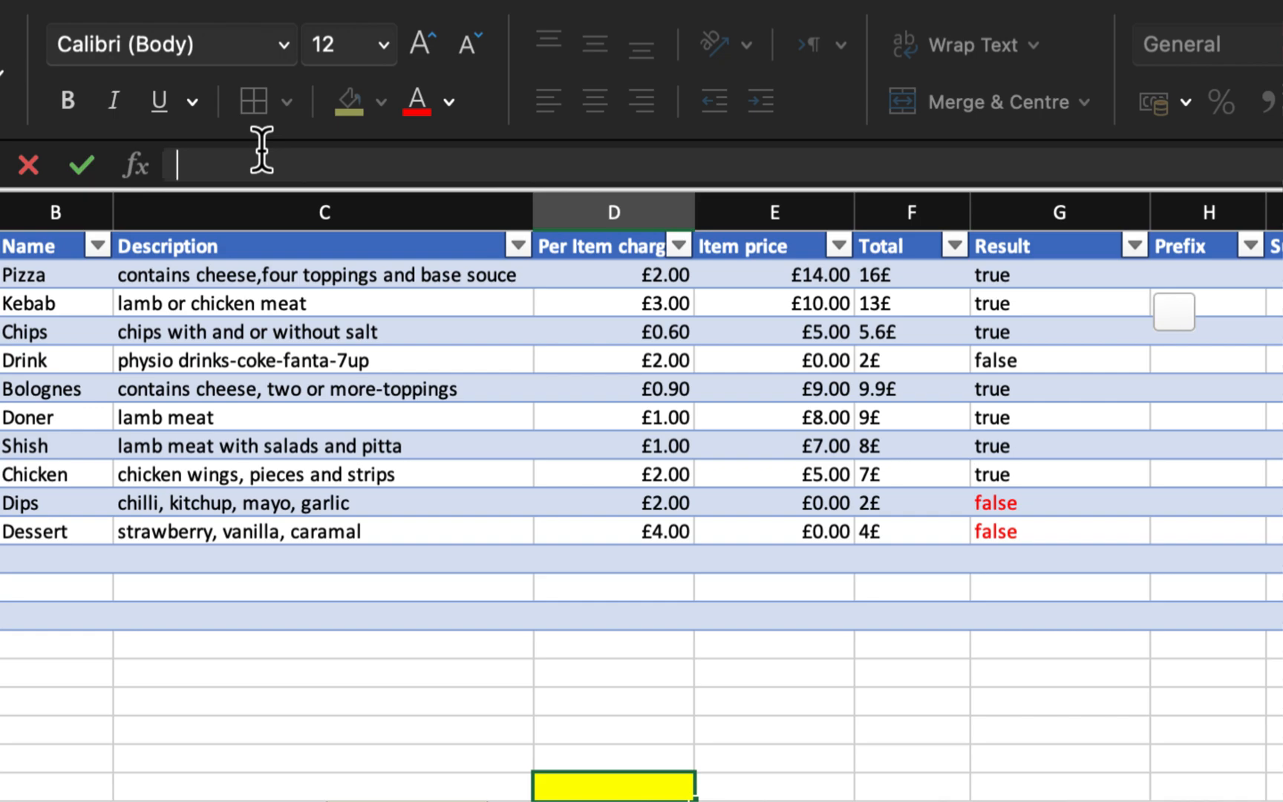
pyautogui.write('=')
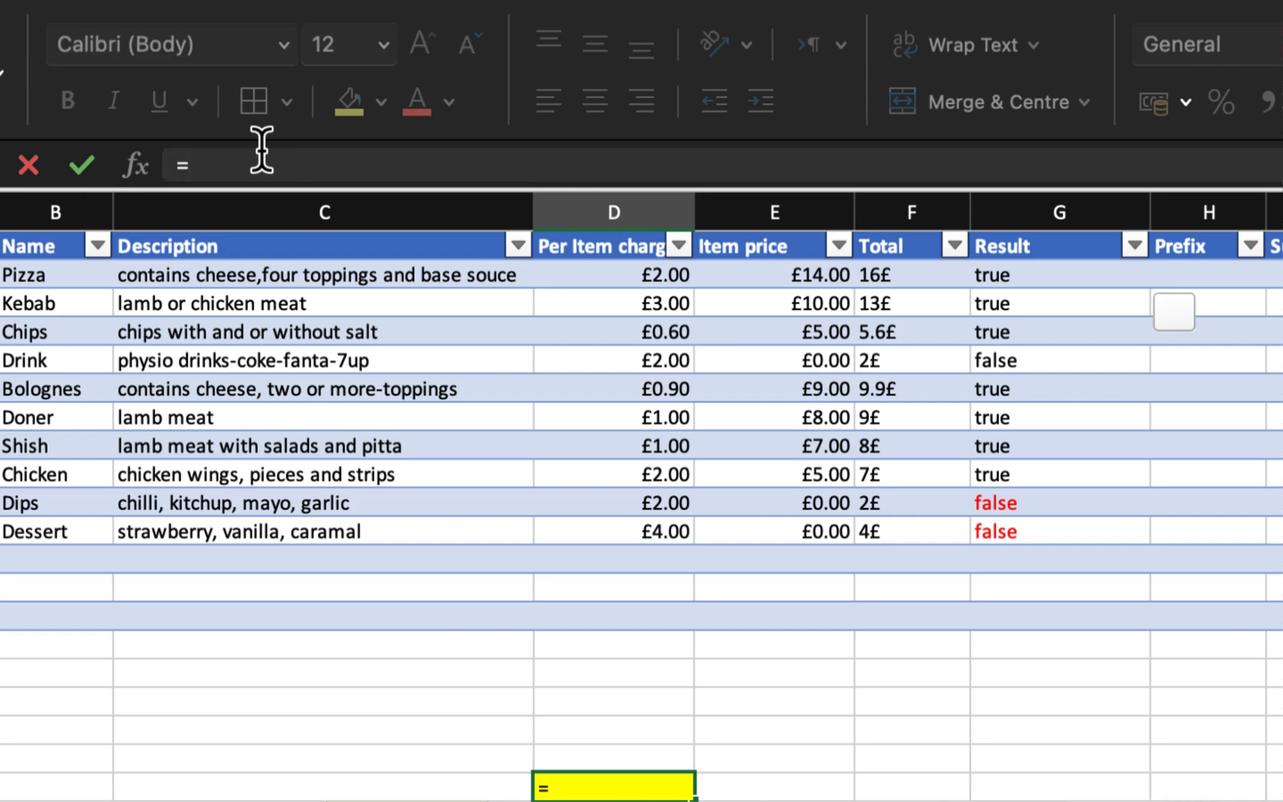
pyautogui.write('vlookup')
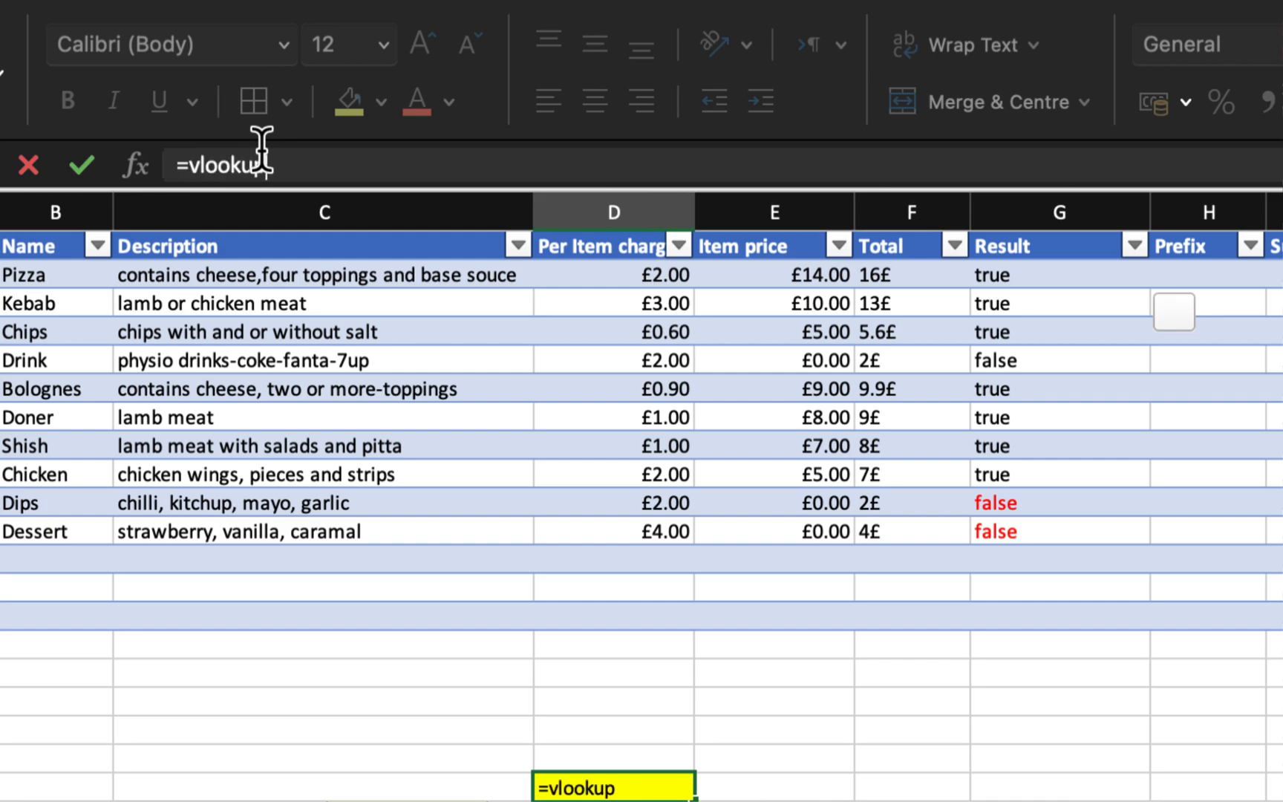
pyautogui.write('(')
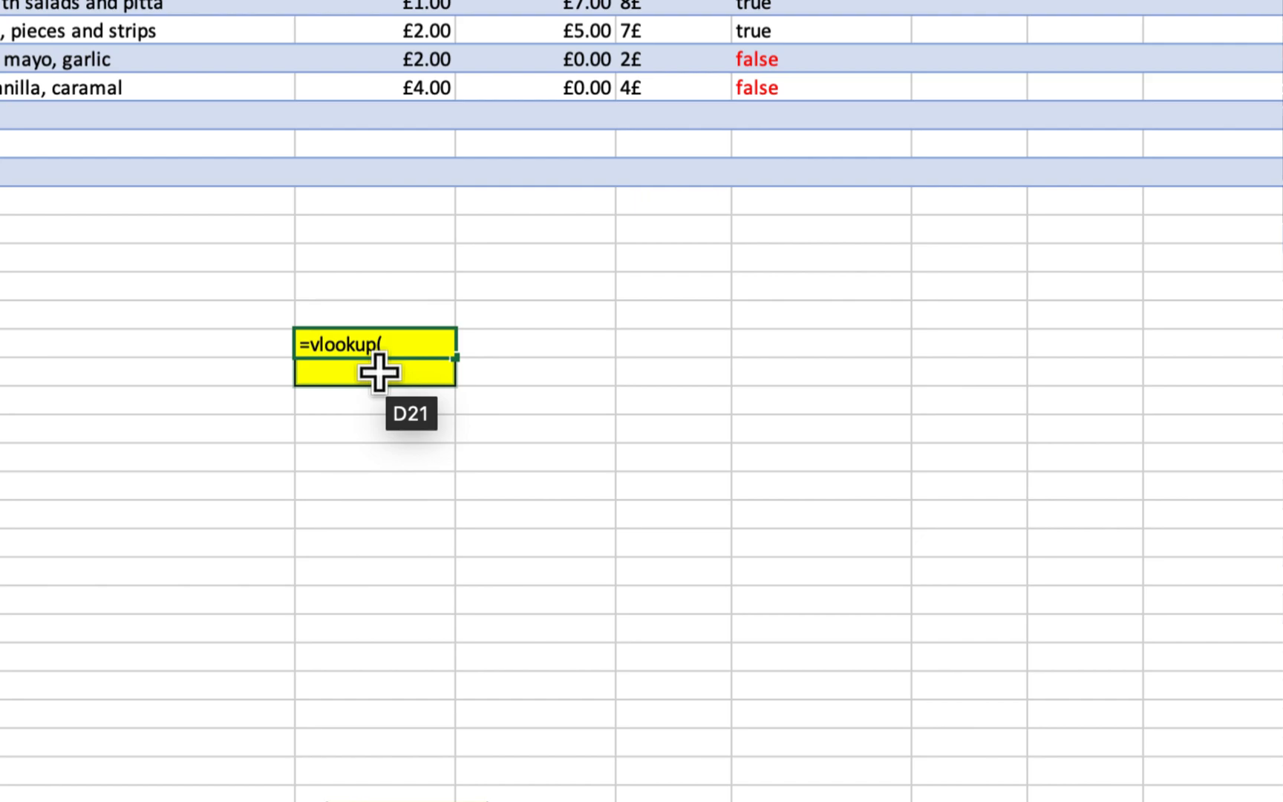
pyautogui.click(378, 371)
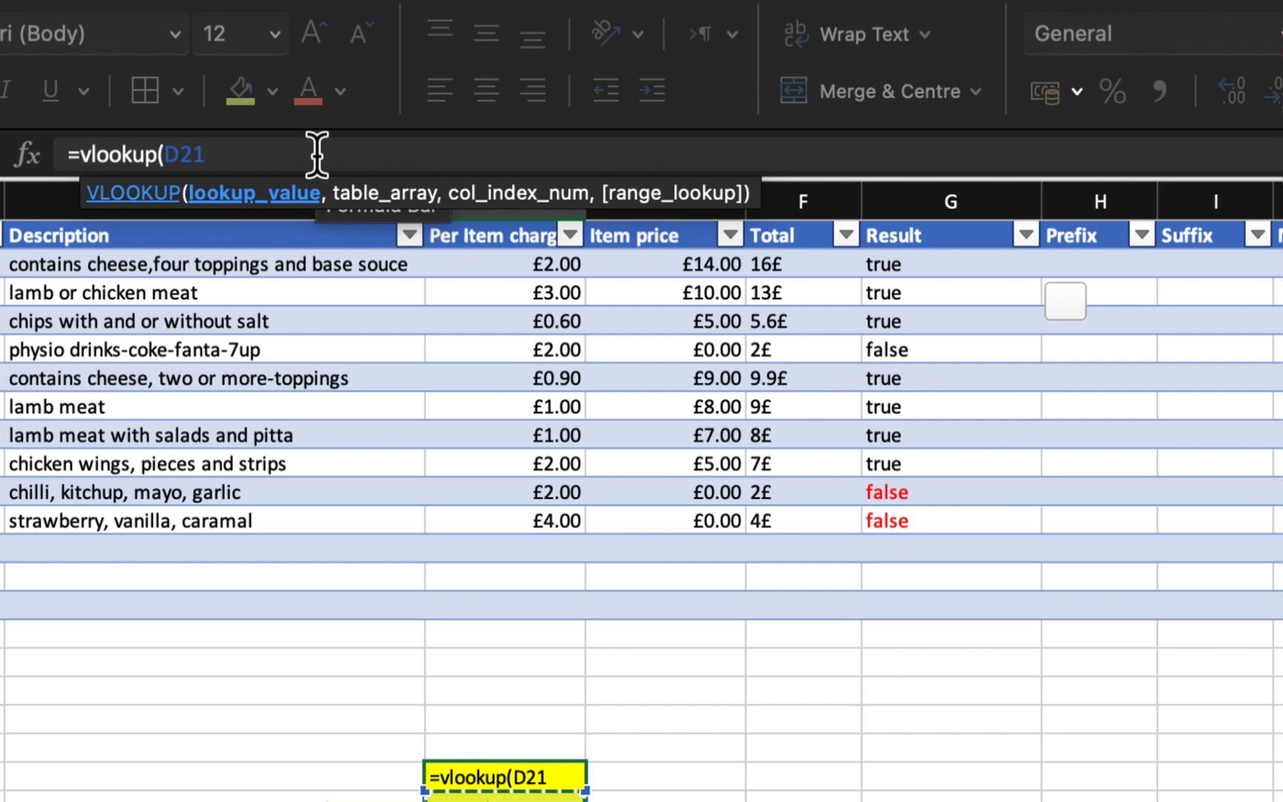
pyautogui.write(',')
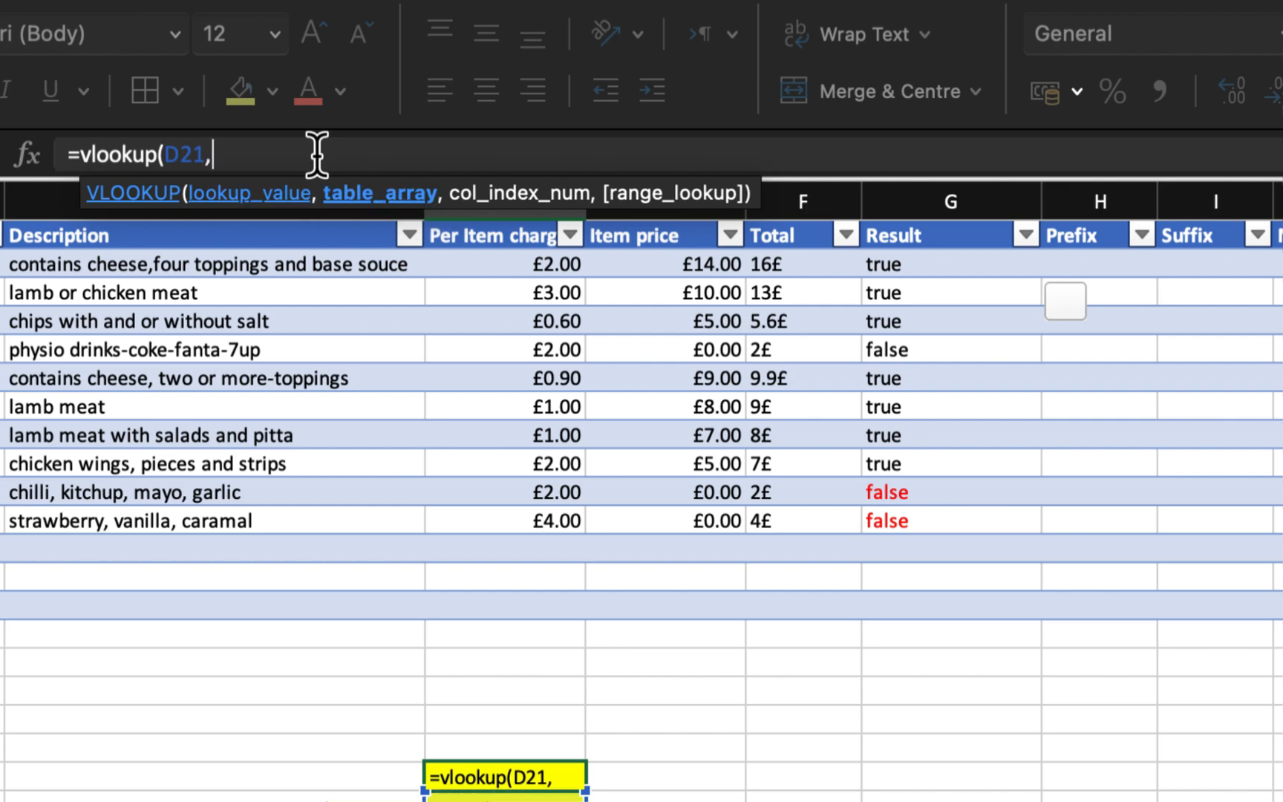
pyautogui.write('test_t')
pyautogui.press('BackSpace')
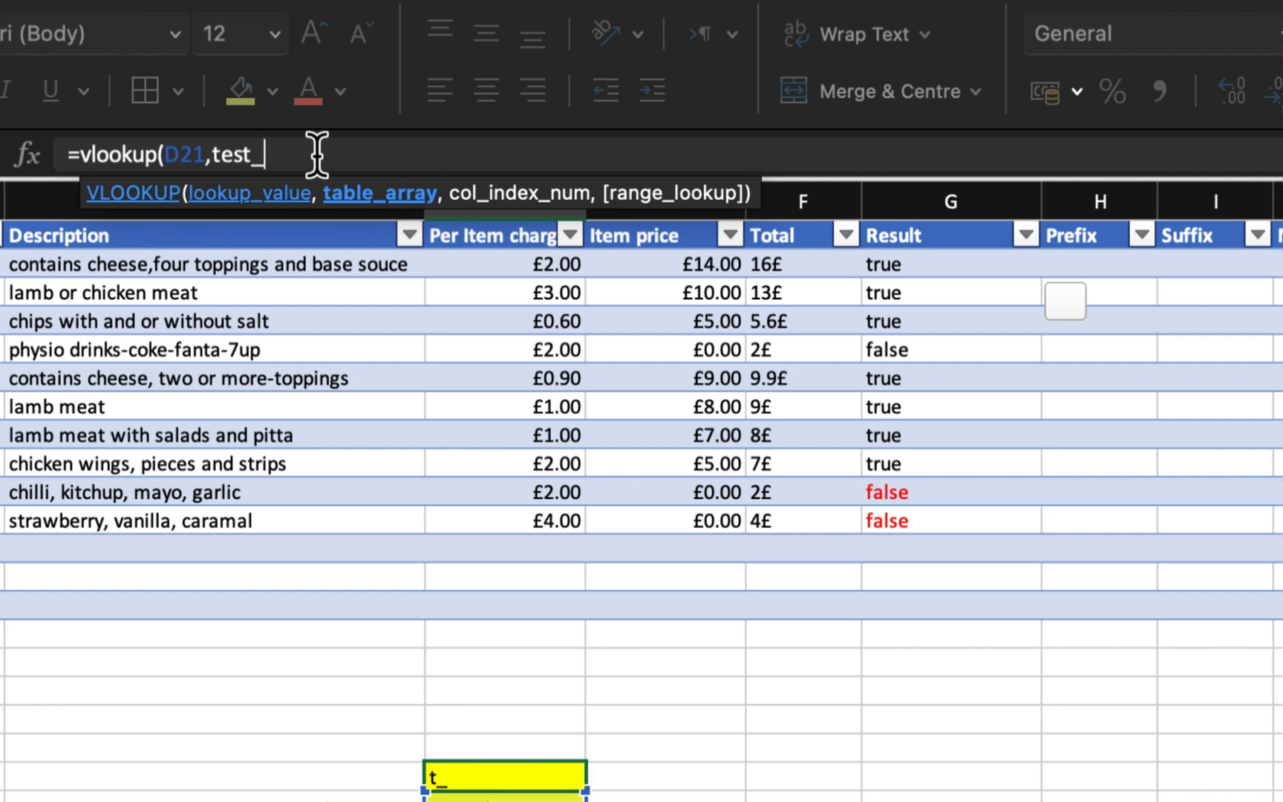
pyautogui.write('table')
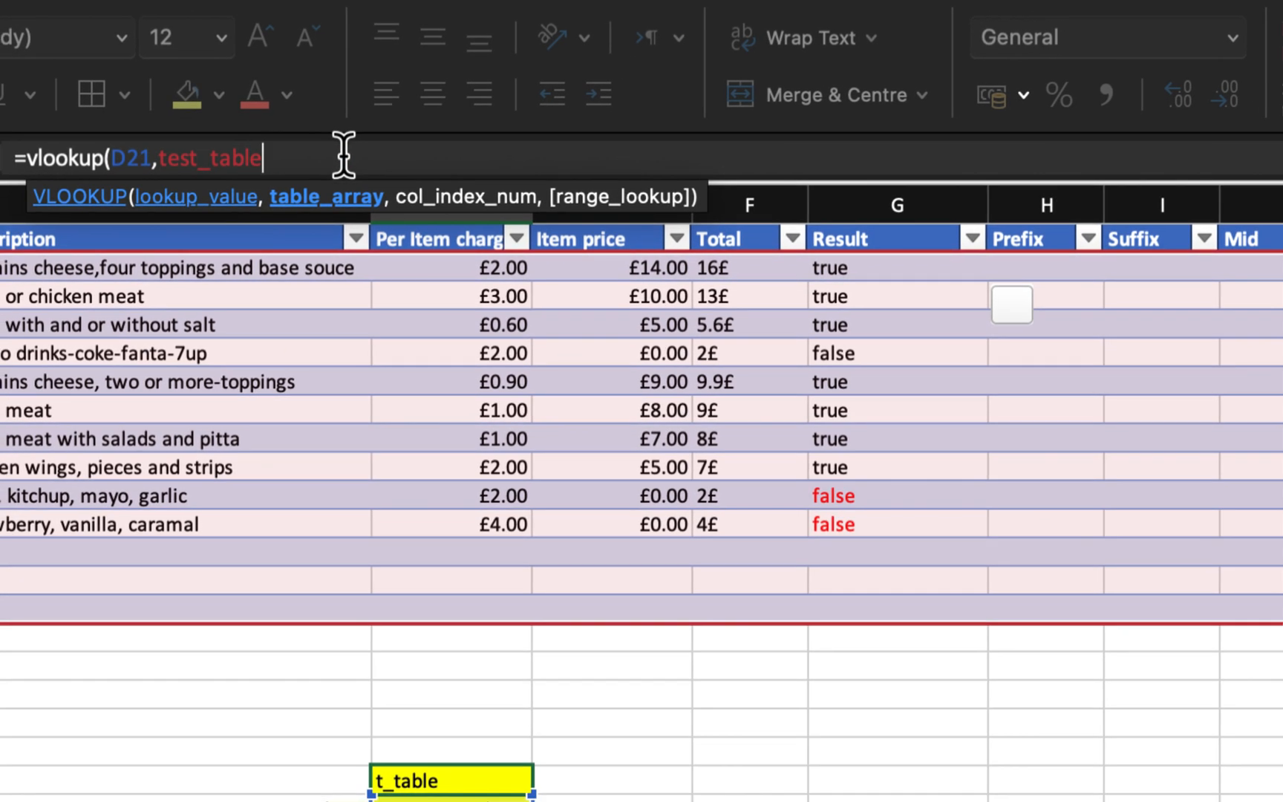
pyautogui.press('BackSpace')
pyautogui.press('BackSpace')
pyautogui.press('BackSpace')
pyautogui.press('BackSpace')
pyautogui.press('BackSpace')
pyautogui.press('BackSpace')
pyautogui.press('BackSpace')
pyautogui.press('BackSpace')
pyautogui.press('BackSpace')
pyautogui.press('BackSpace')
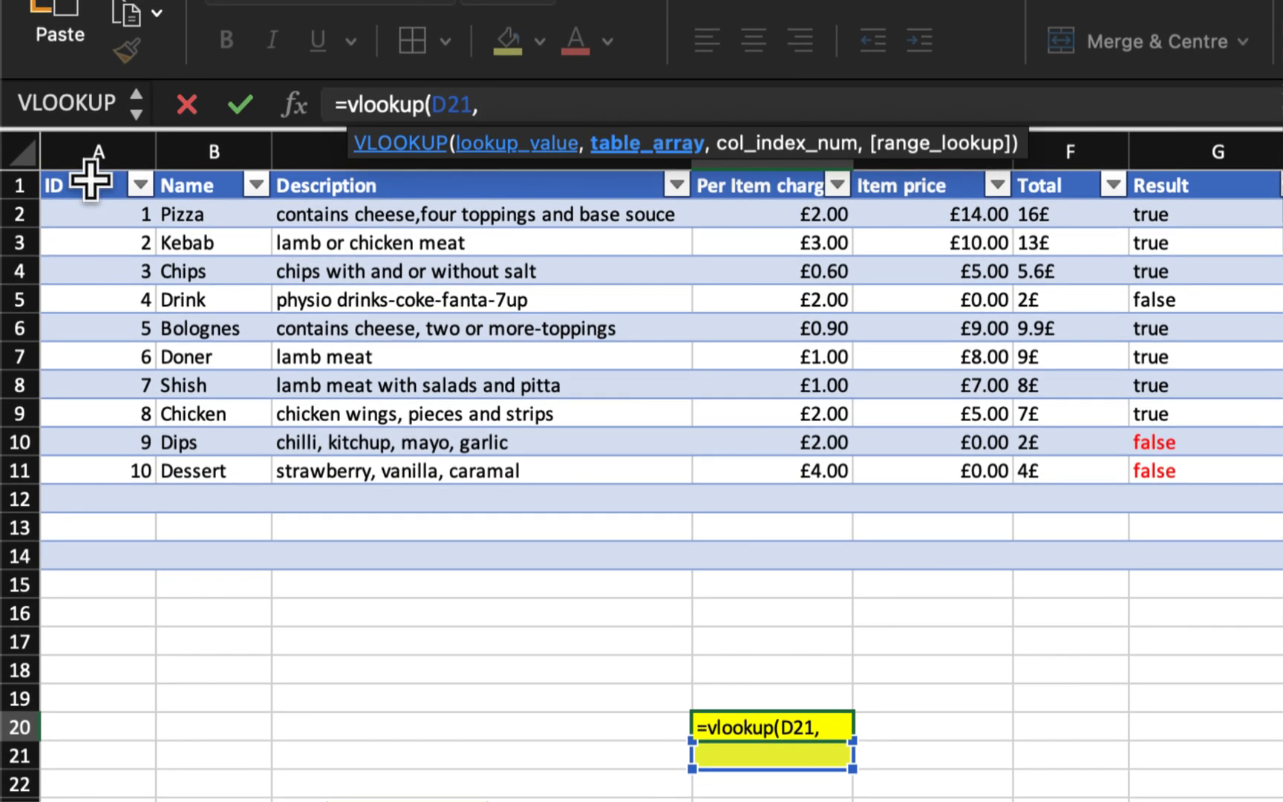
# Set the VLOOKUP table array to the range A1:H11, from the ID header through the Dessert row.
pyautogui.moveTo(90, 182); pyautogui.dragTo(1246, 421)
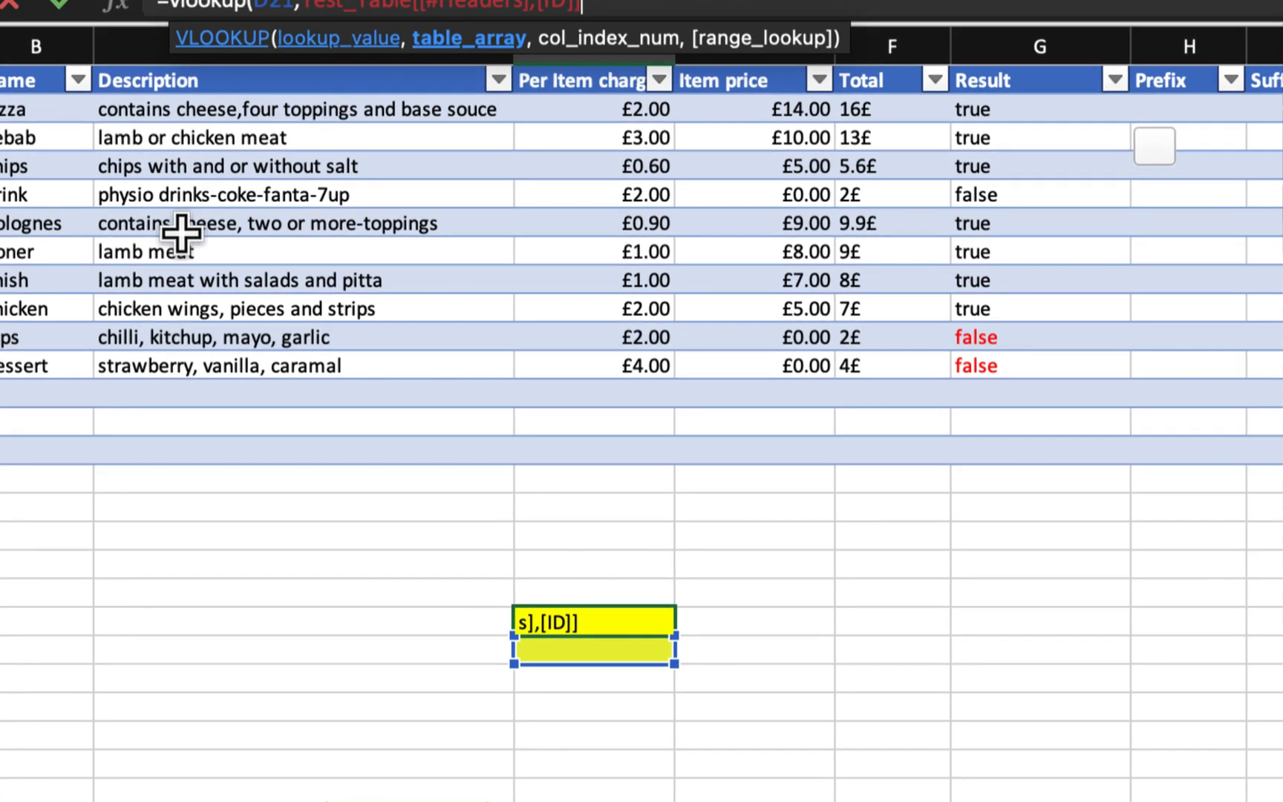
pyautogui.moveTo(475, 261); pyautogui.dragTo(621, 185)
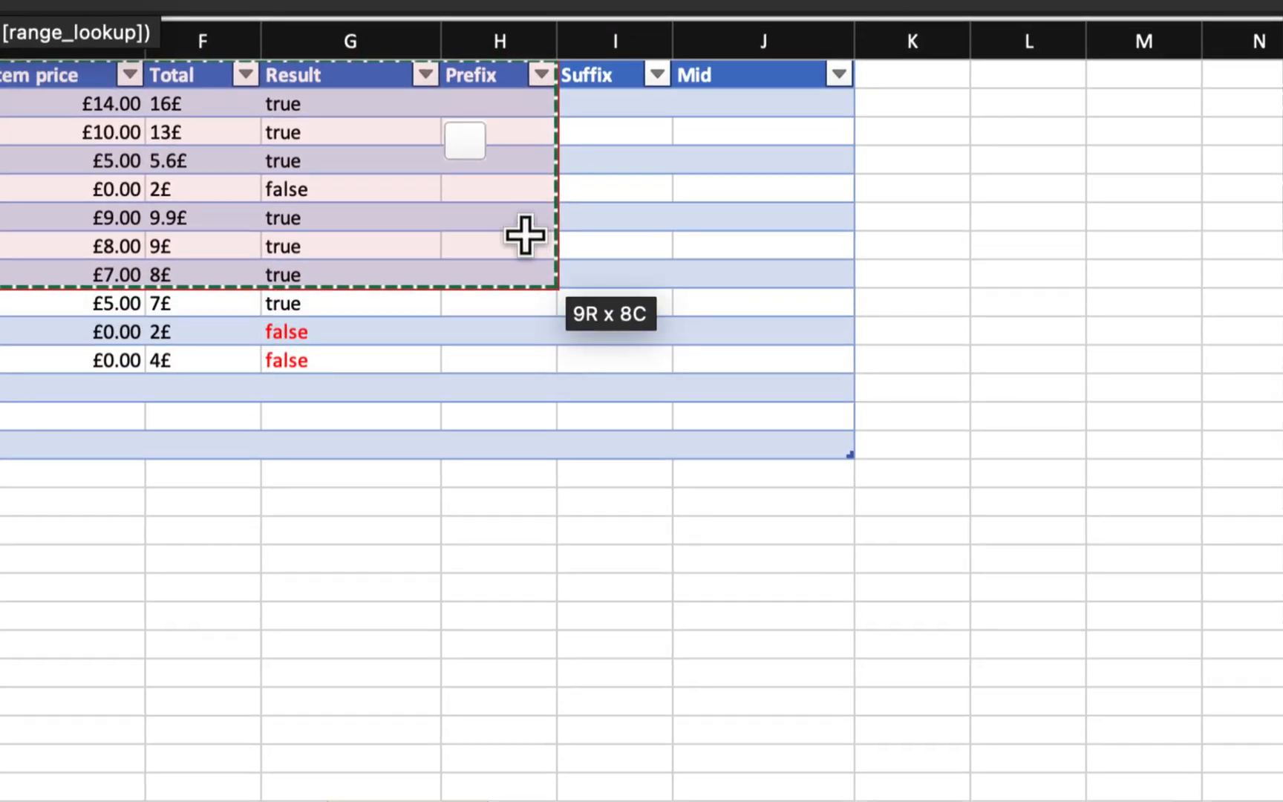
pyautogui.moveTo(525, 235); pyautogui.dragTo(536, 367)
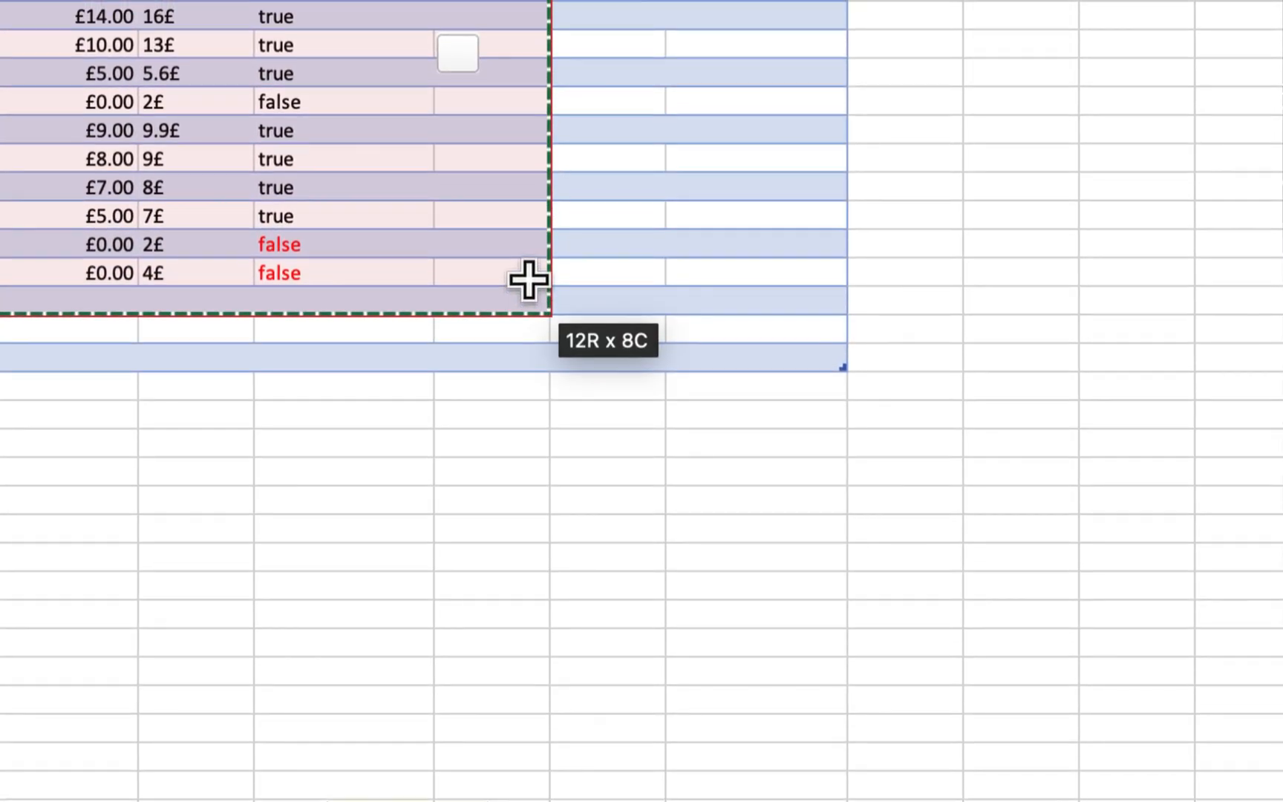
pyautogui.moveTo(529, 281); pyautogui.dragTo(530, 277)
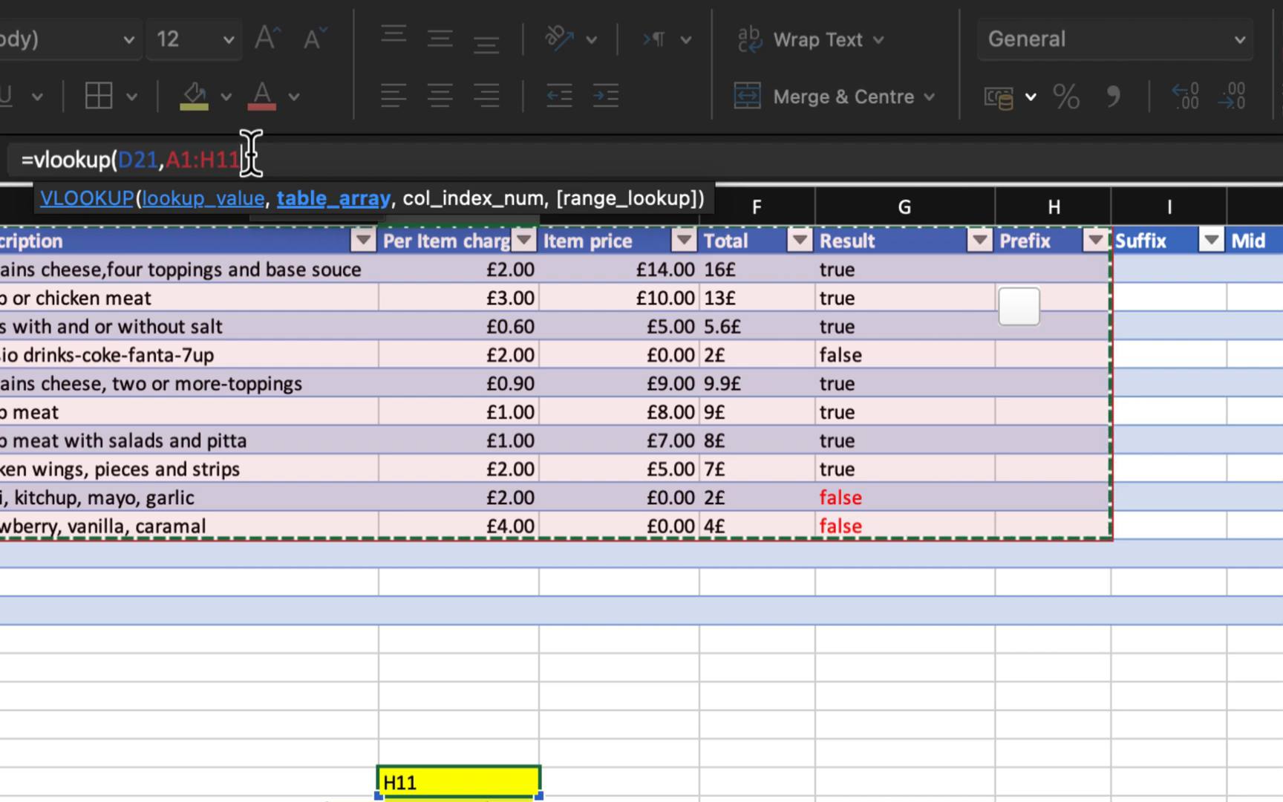
# Complete the VLOOKUP formula in D20 with column index 2 and range lookup false.
pyautogui.write(',')
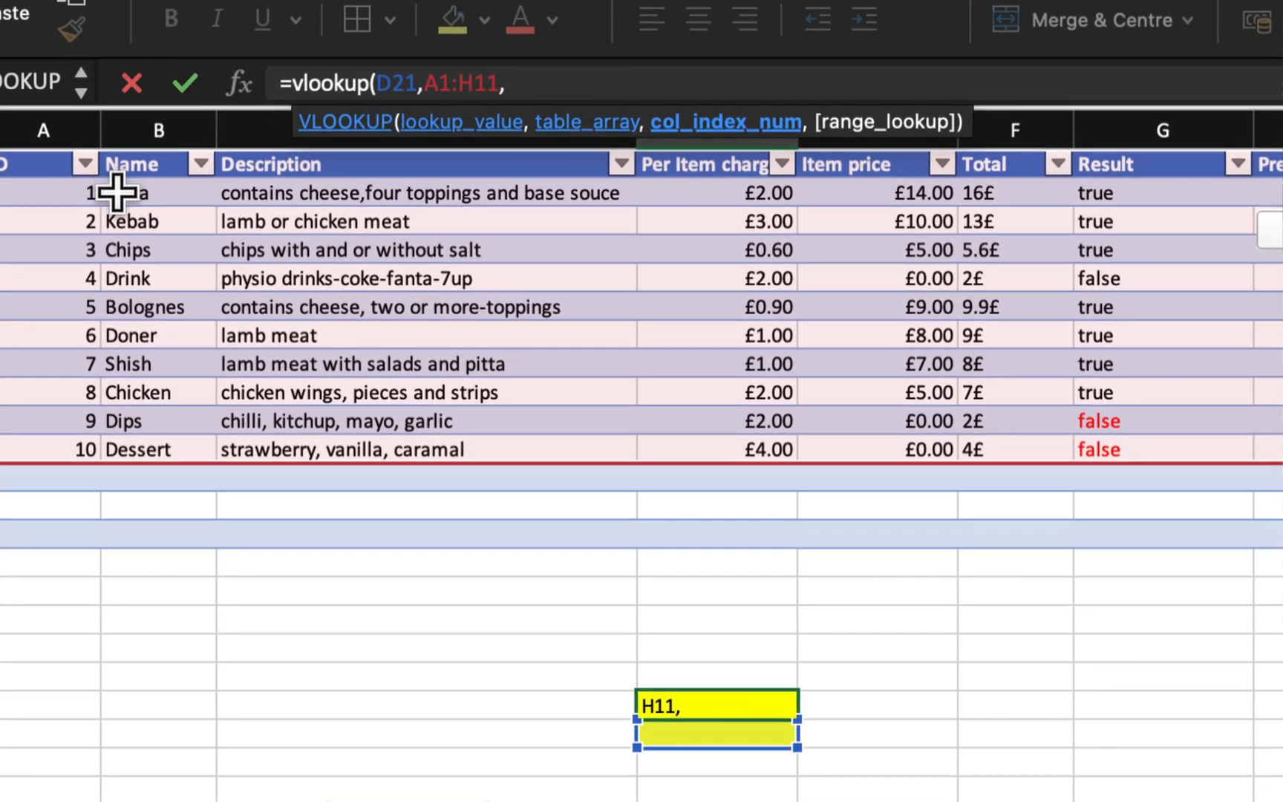
pyautogui.write('2,')
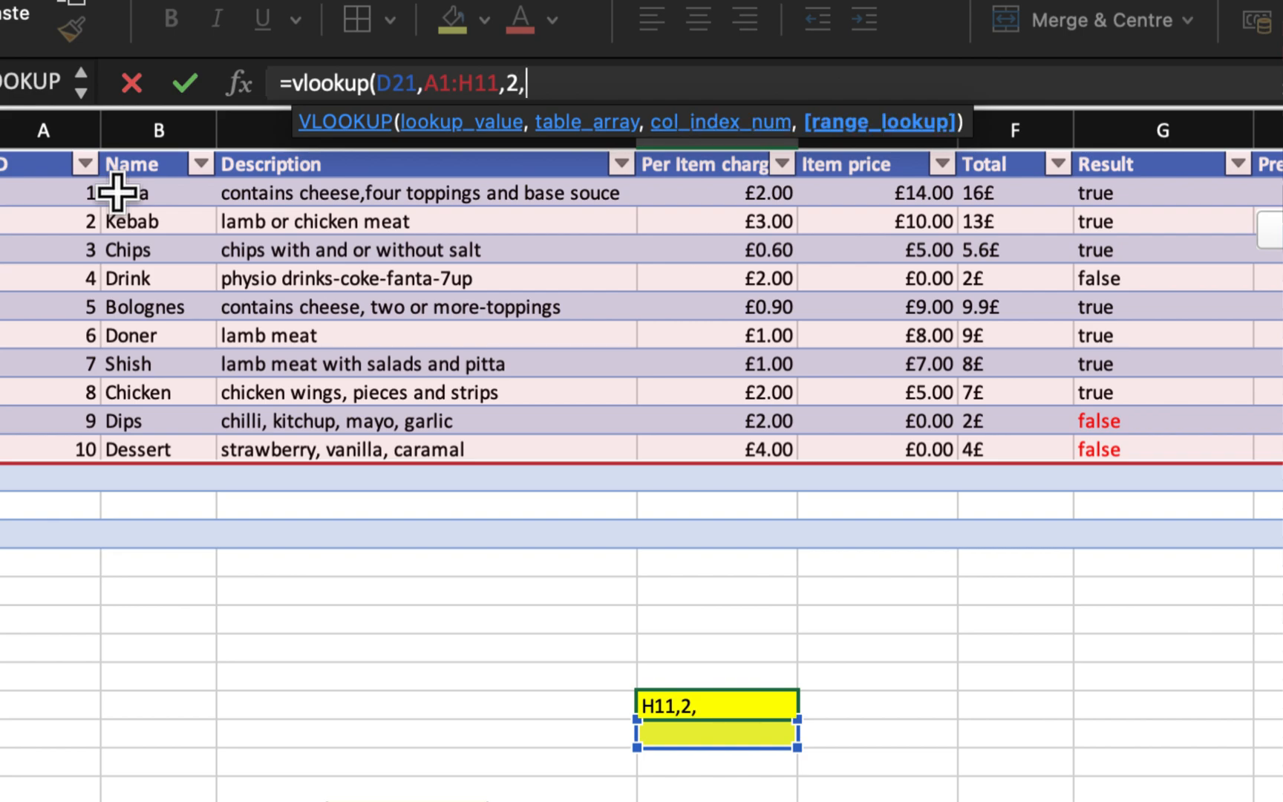
pyautogui.write('false')
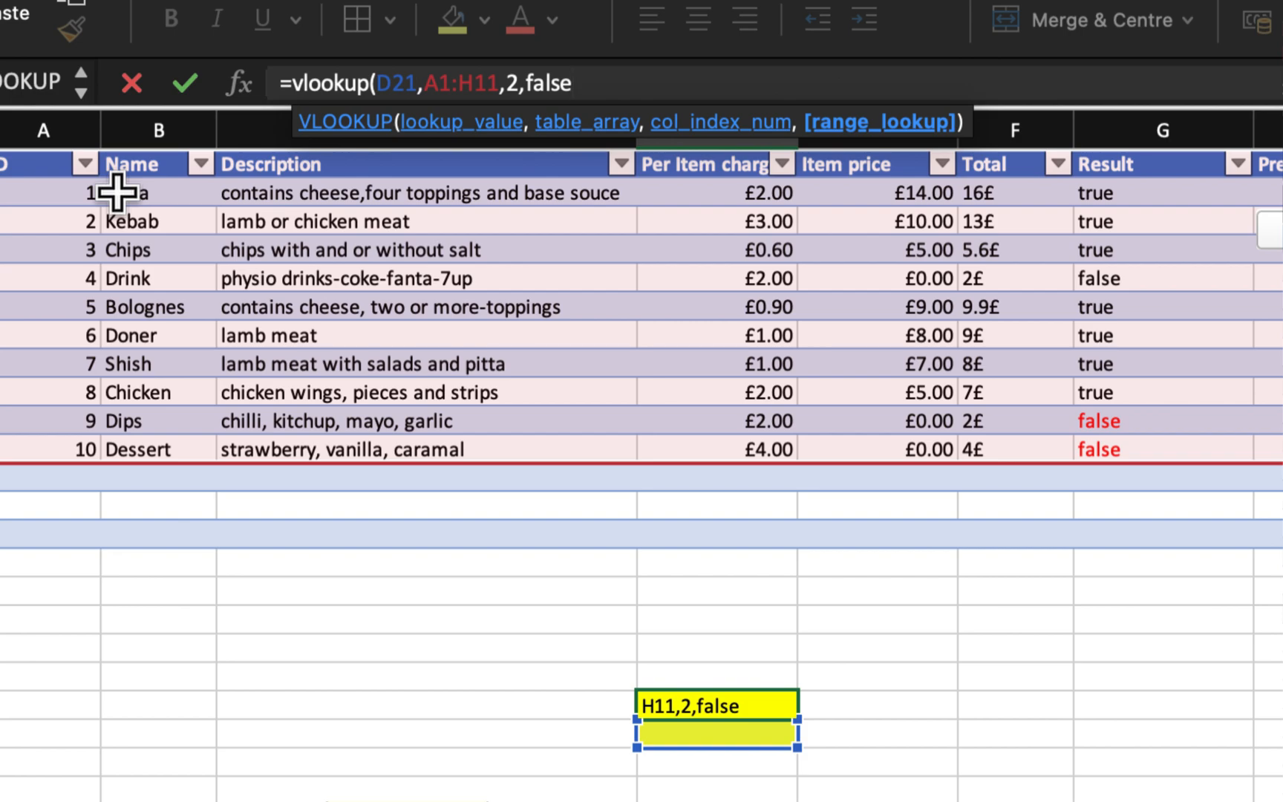
pyautogui.write(')')
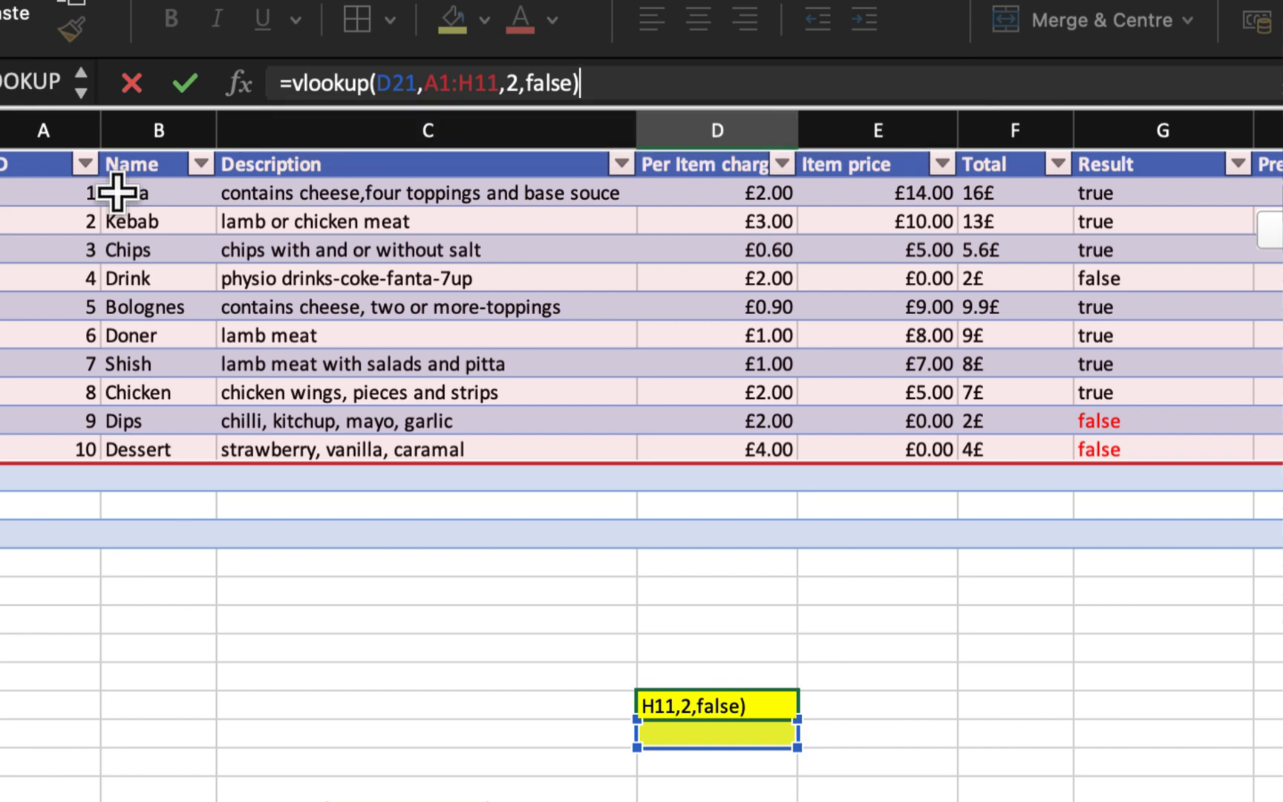
pyautogui.press('Return')
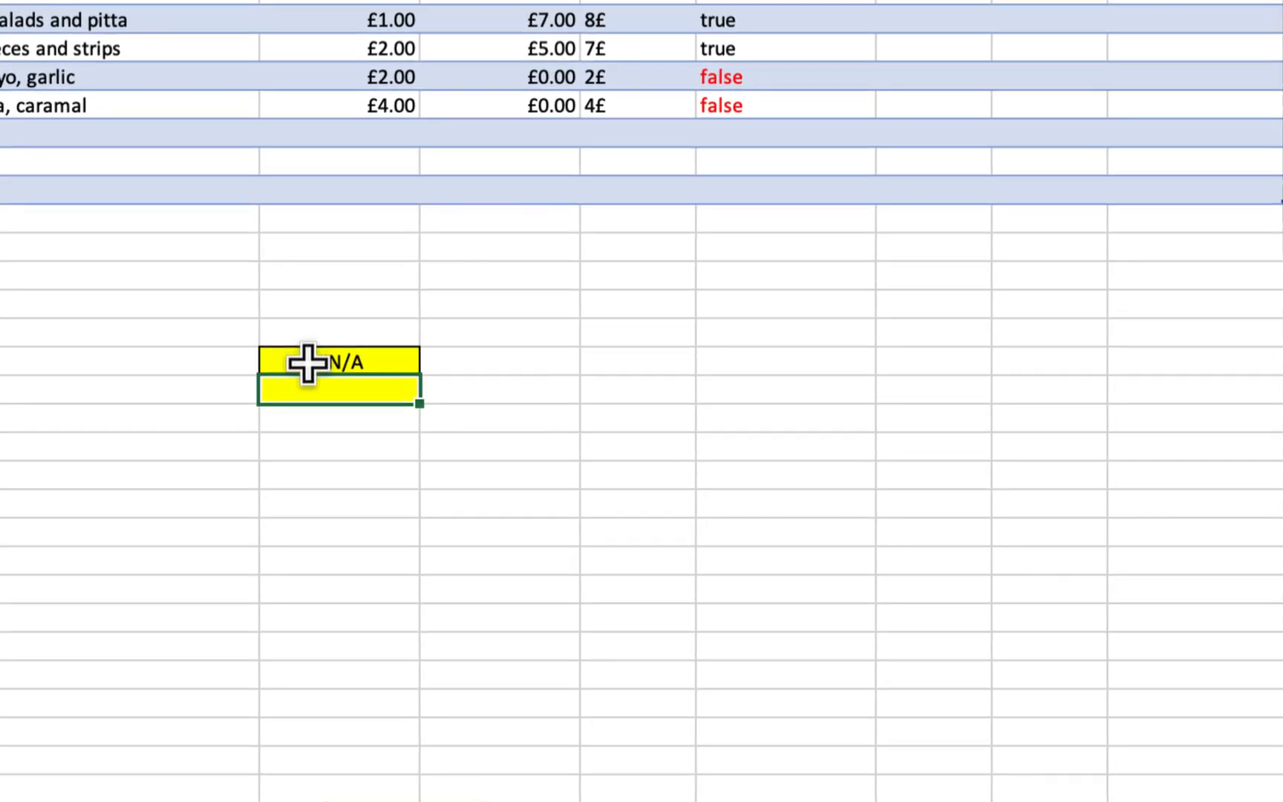
# Enter 3 as the lookup value in cell D21 below the VLOOKUP formula.
pyautogui.click(307, 362)
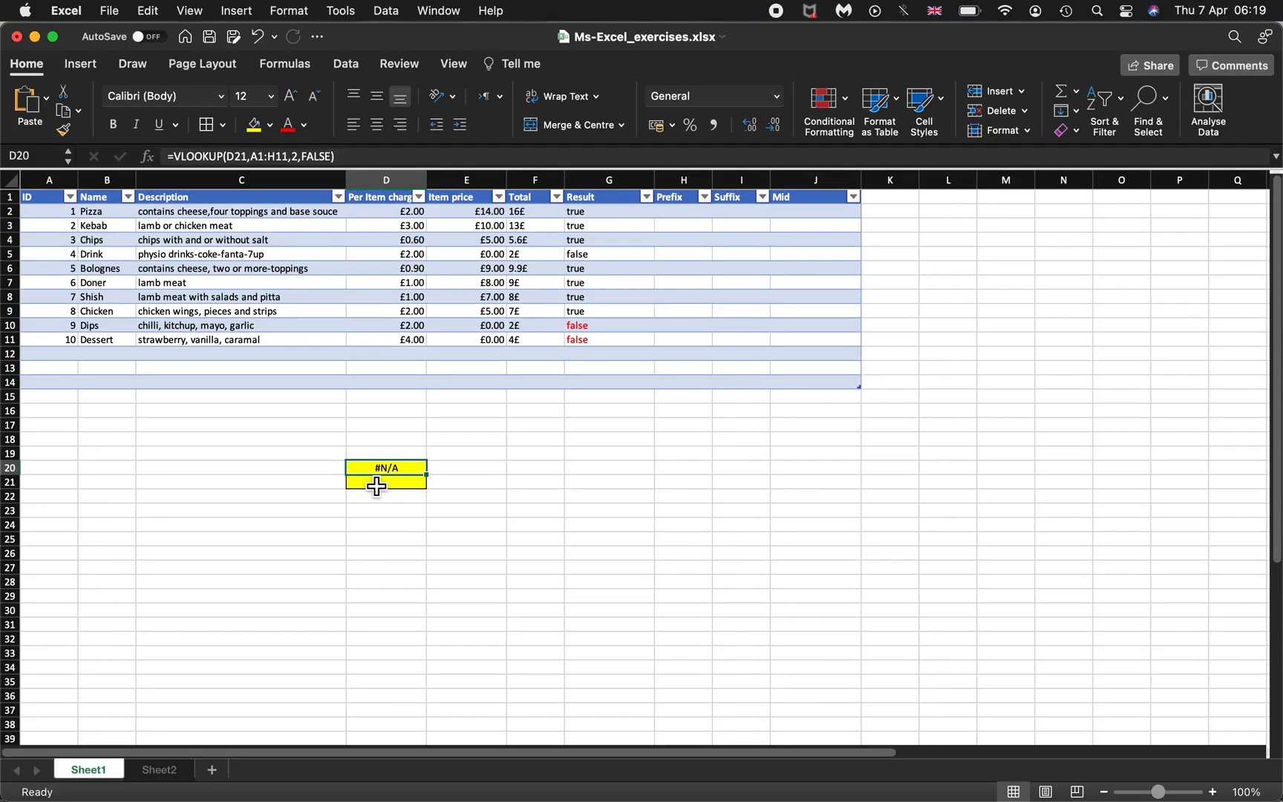
pyautogui.click(381, 490)
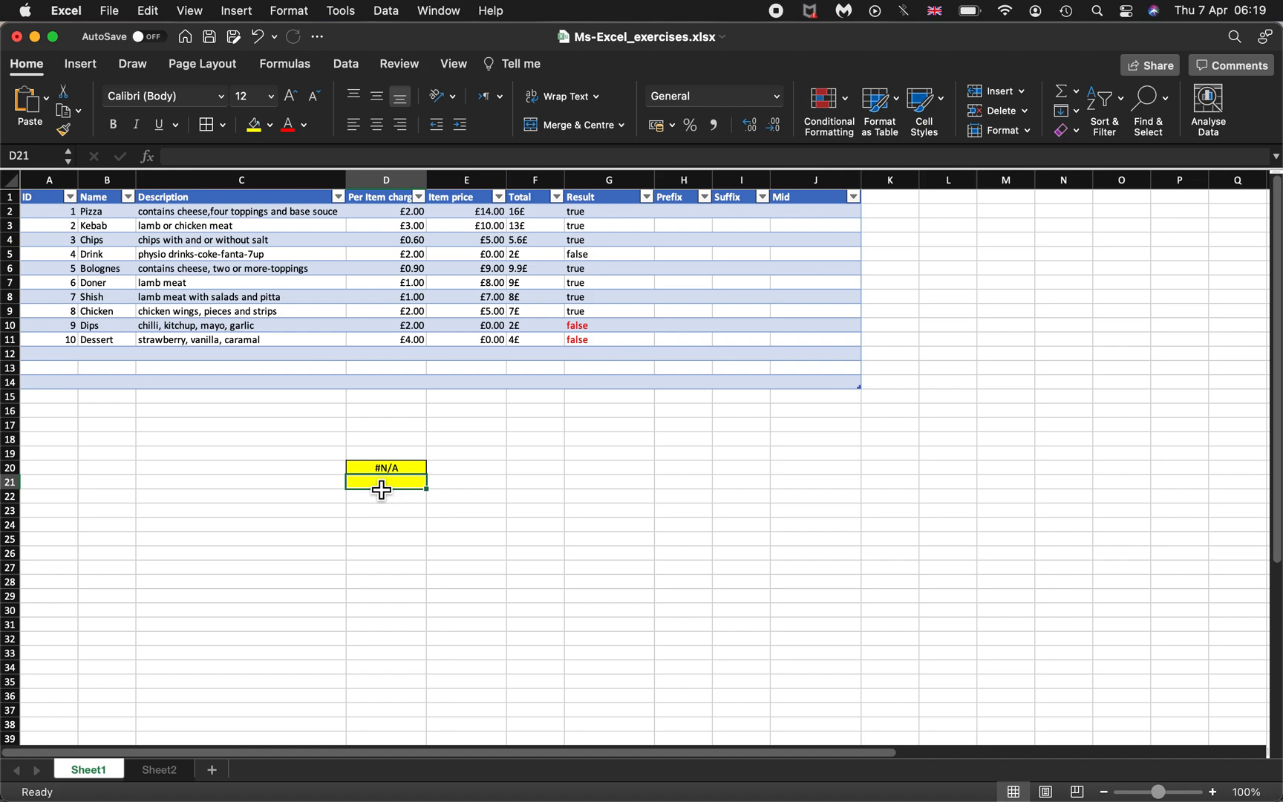
pyautogui.write('3')
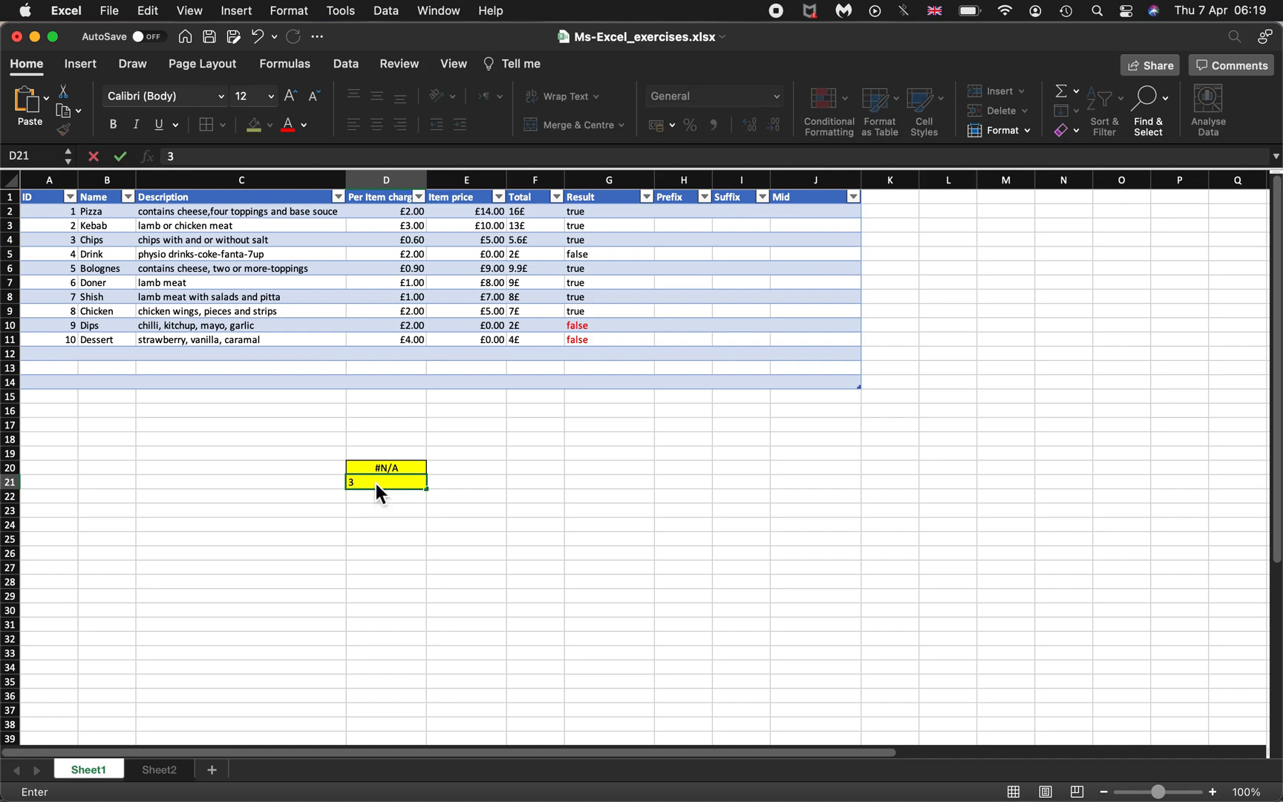
pyautogui.press('Up')
# Label the yellow cells by entering "ID" in C21 and "Item name" in C20.
pyautogui.click(375, 483)
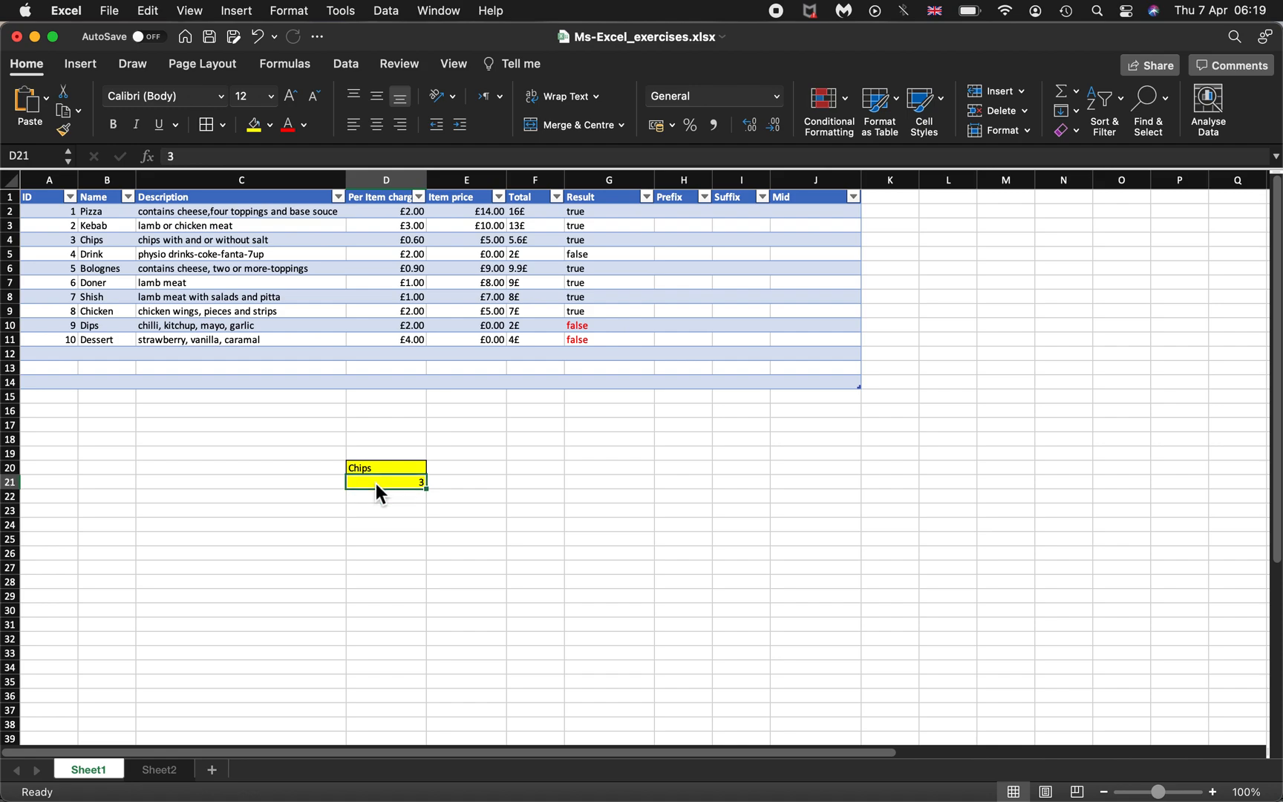
pyautogui.press('Left')
pyautogui.write('ID')
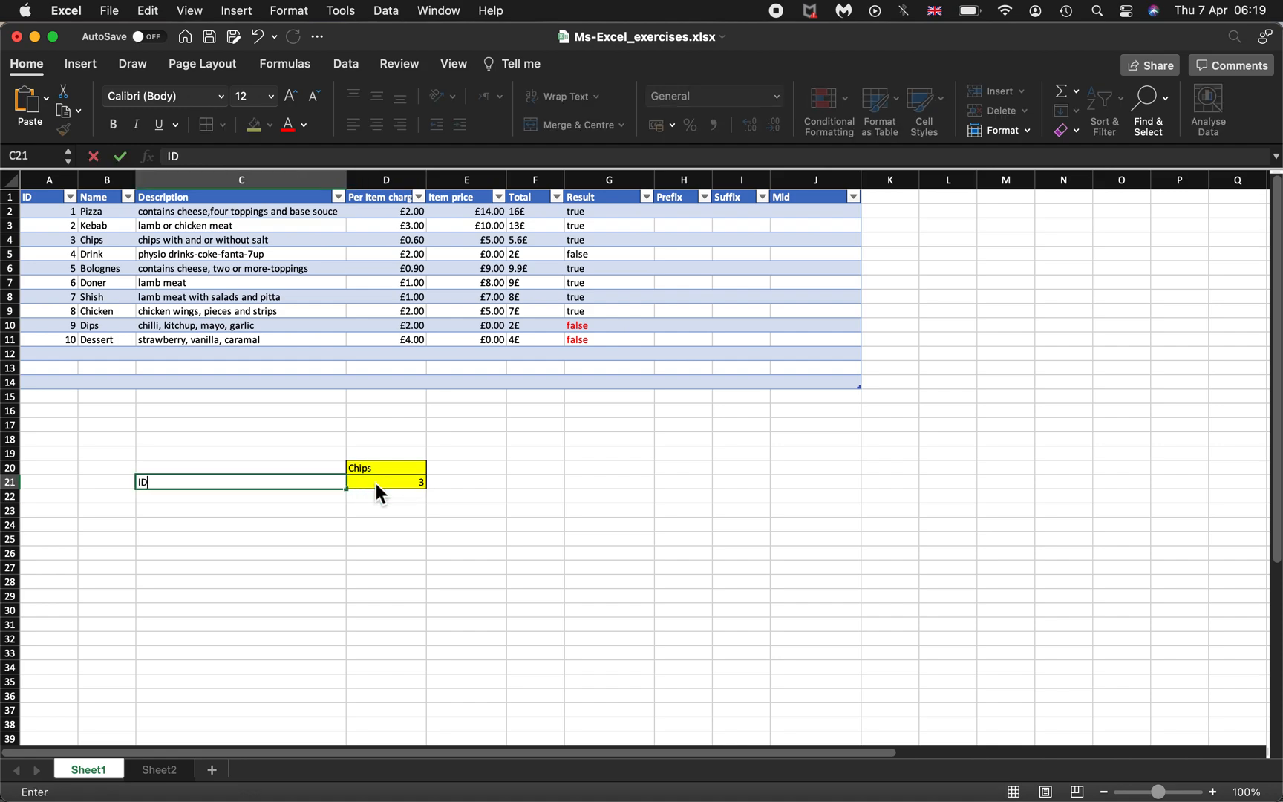
pyautogui.press('Up')
pyautogui.write('It')
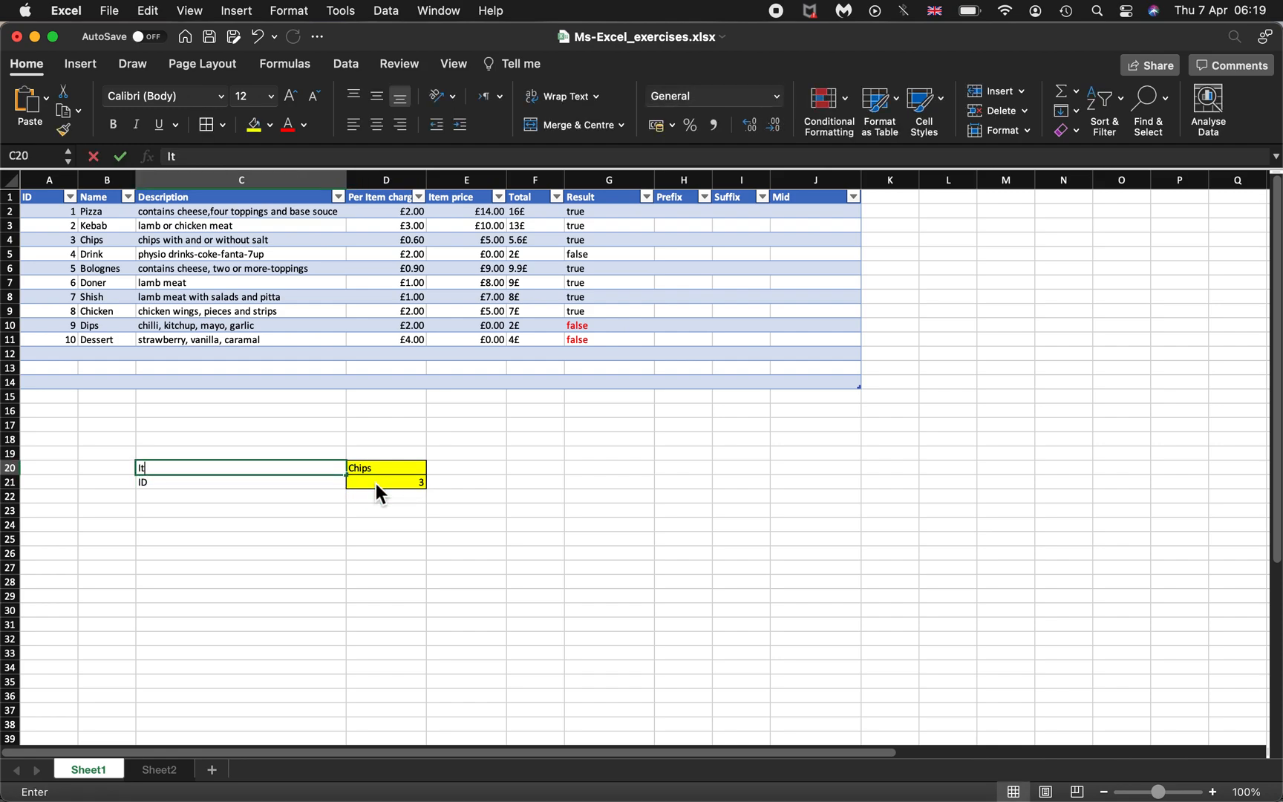
pyautogui.write('em name')
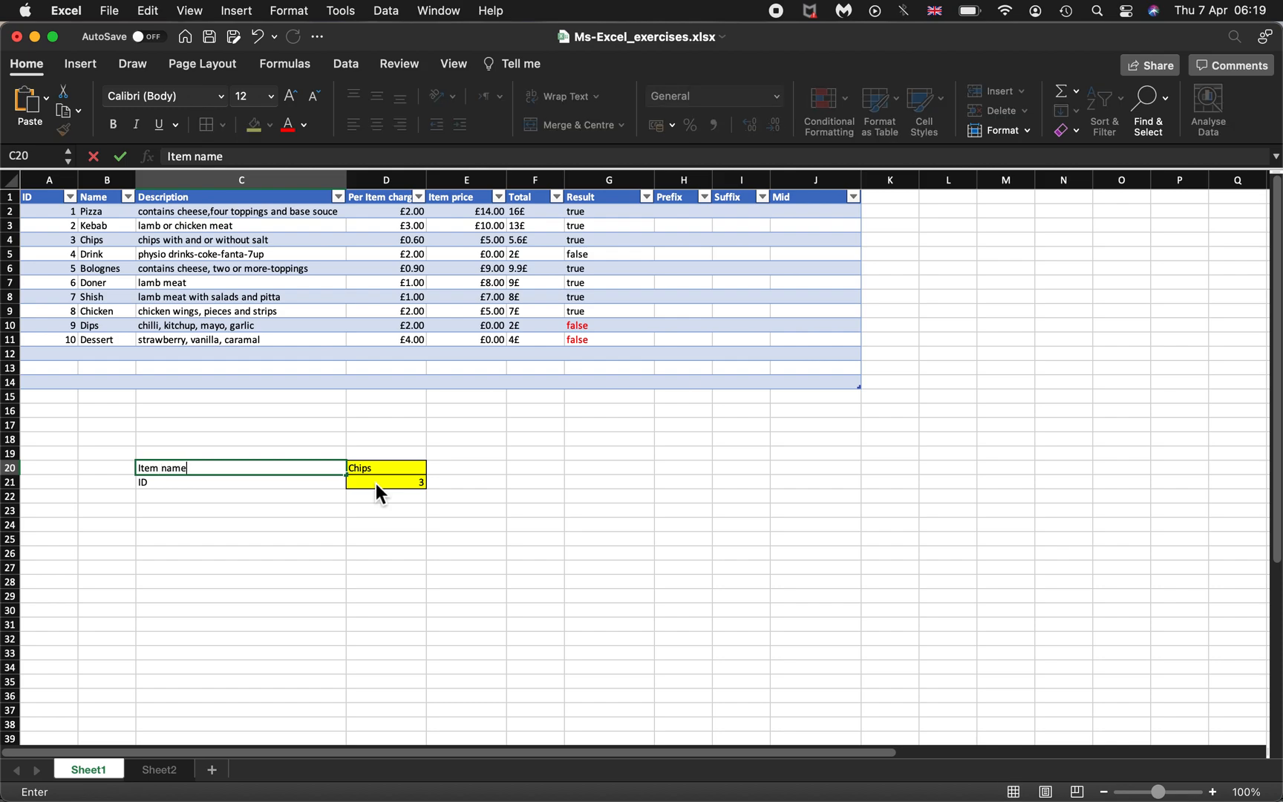
pyautogui.press('Return')
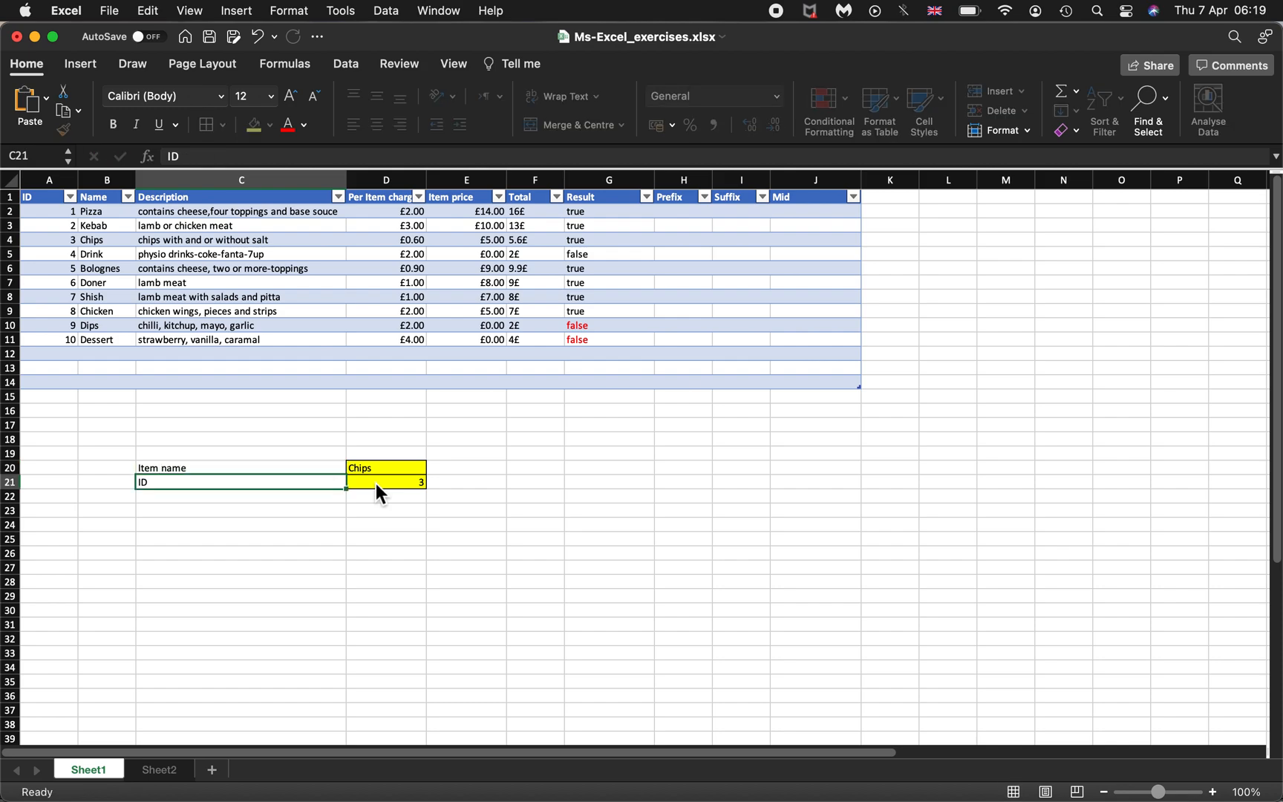
# Test the VLOOKUP by setting the lookup ID in D21 to 6.
pyautogui.press('Up')
pyautogui.press('Right')
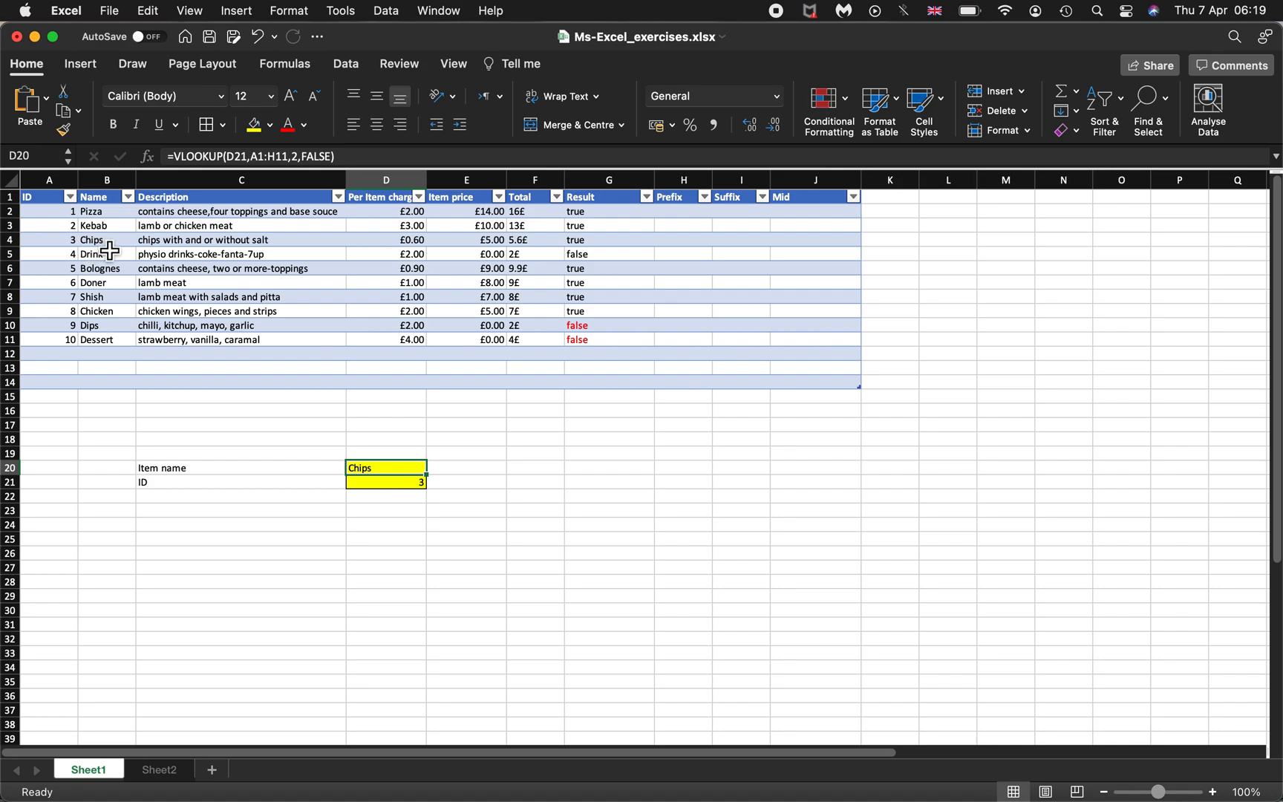
pyautogui.click(376, 490)
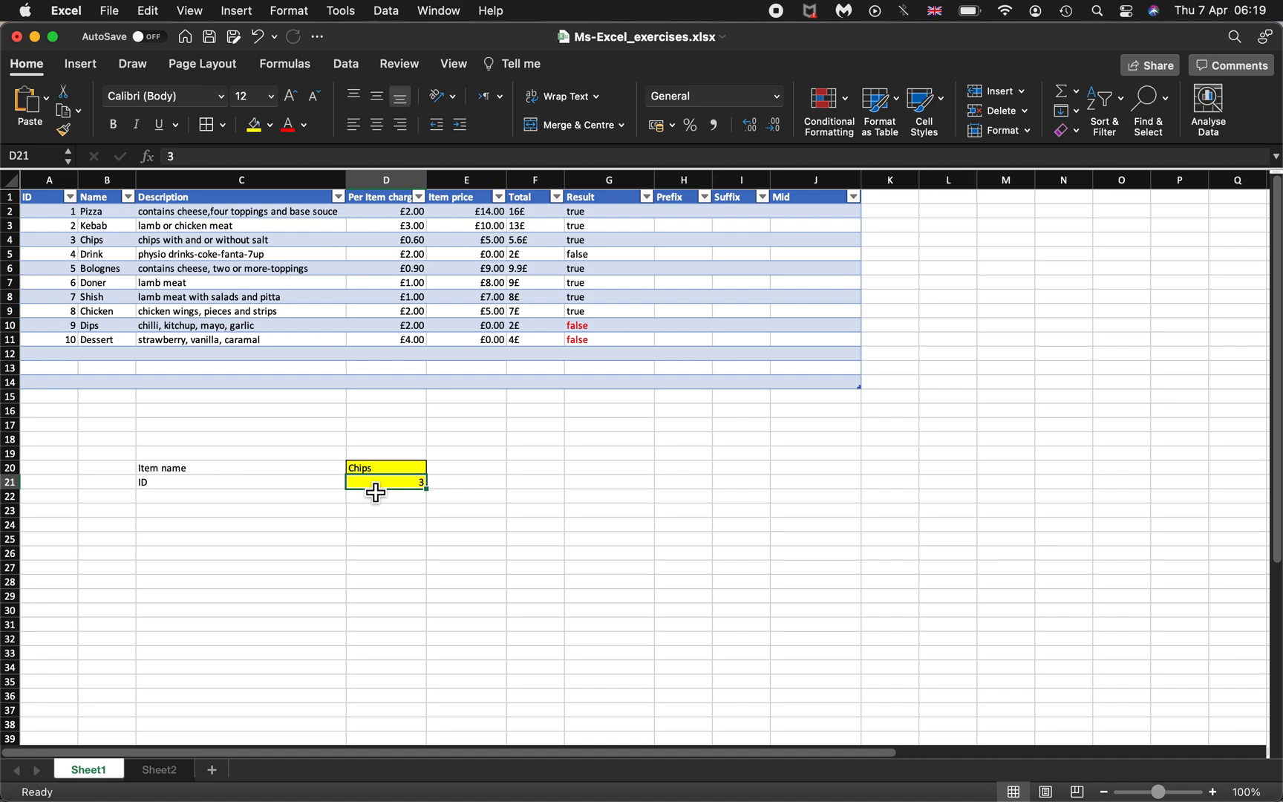
pyautogui.write('6')
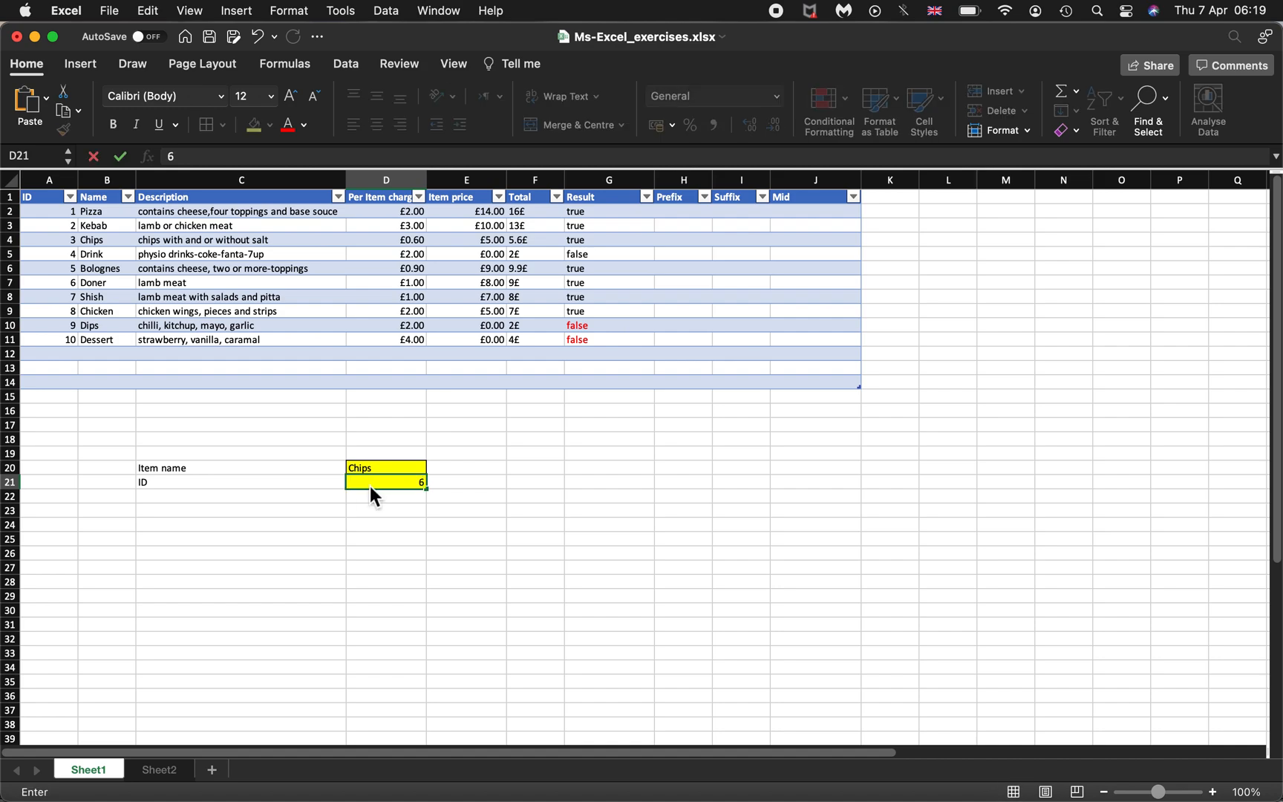
pyautogui.press('Up')
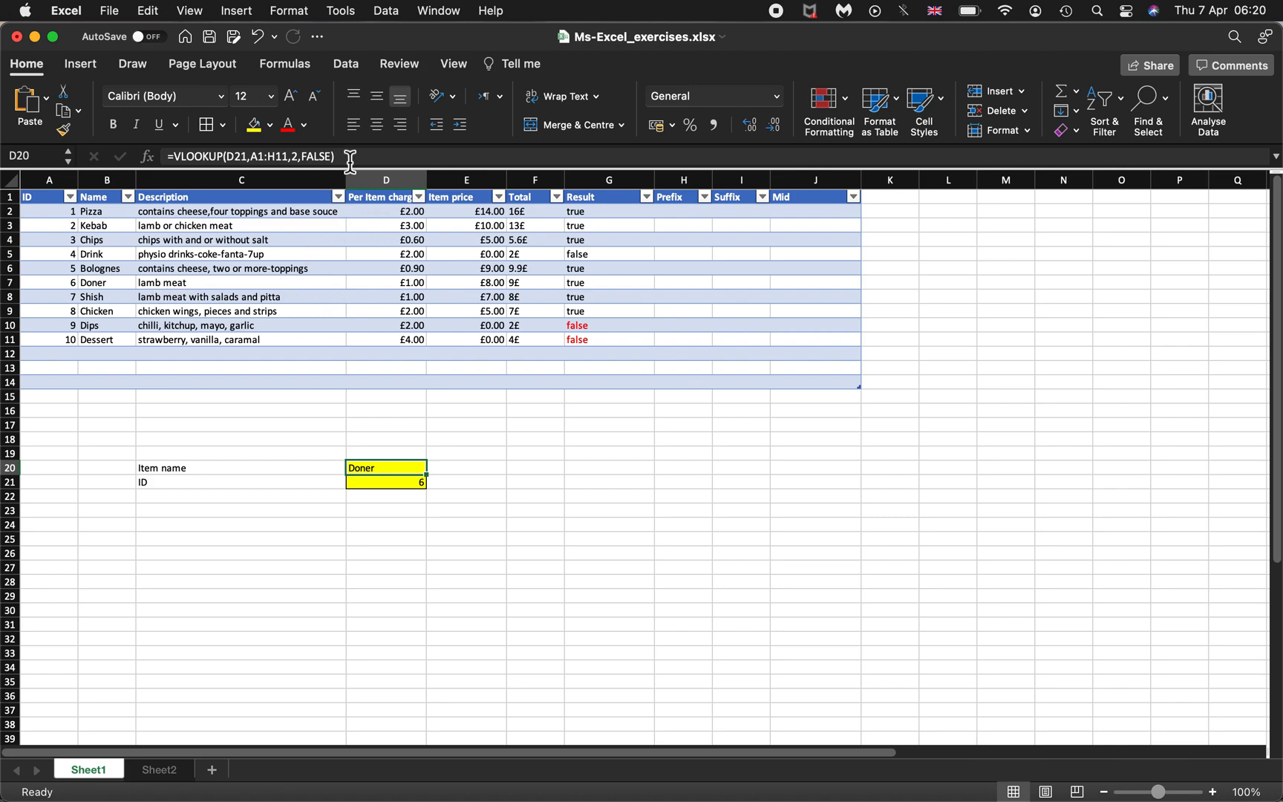
# Test an ID missing from the table by setting the lookup value in D21 to 11.
pyautogui.click(390, 490)
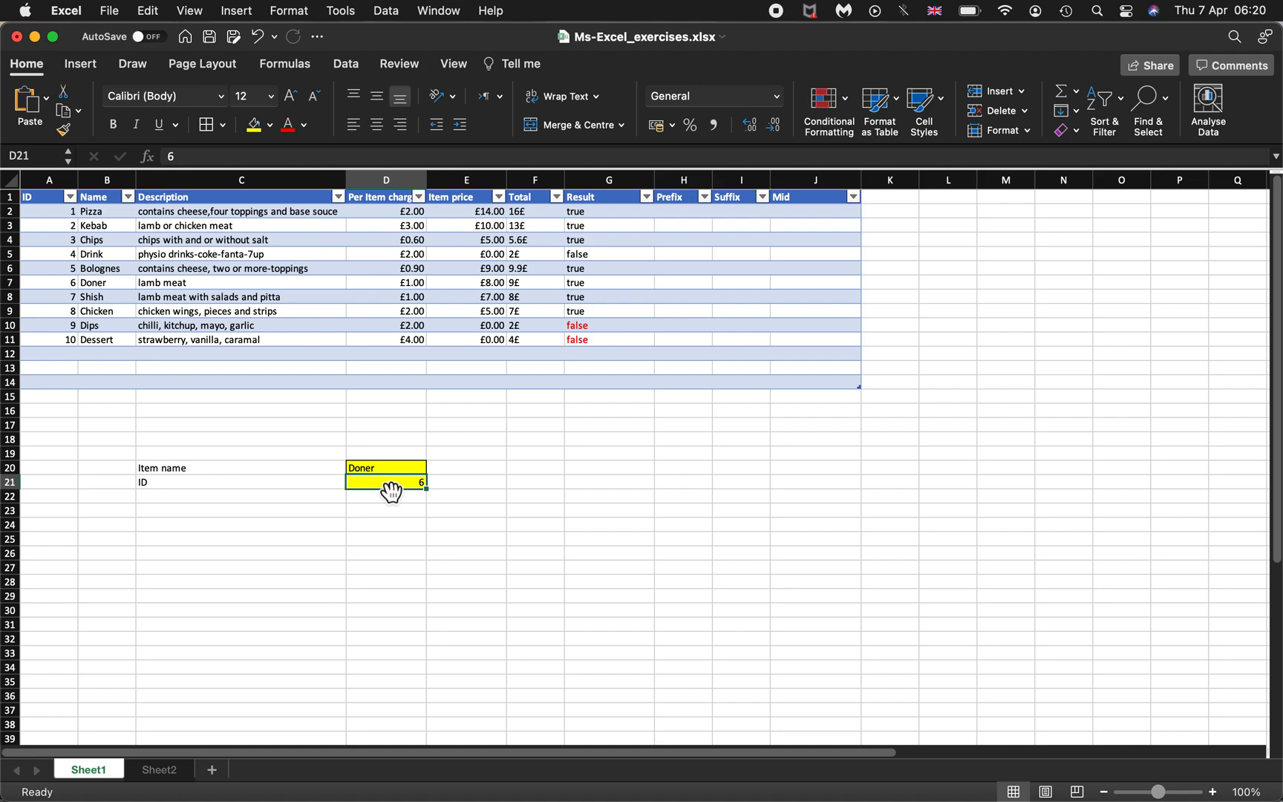
pyautogui.write('1')
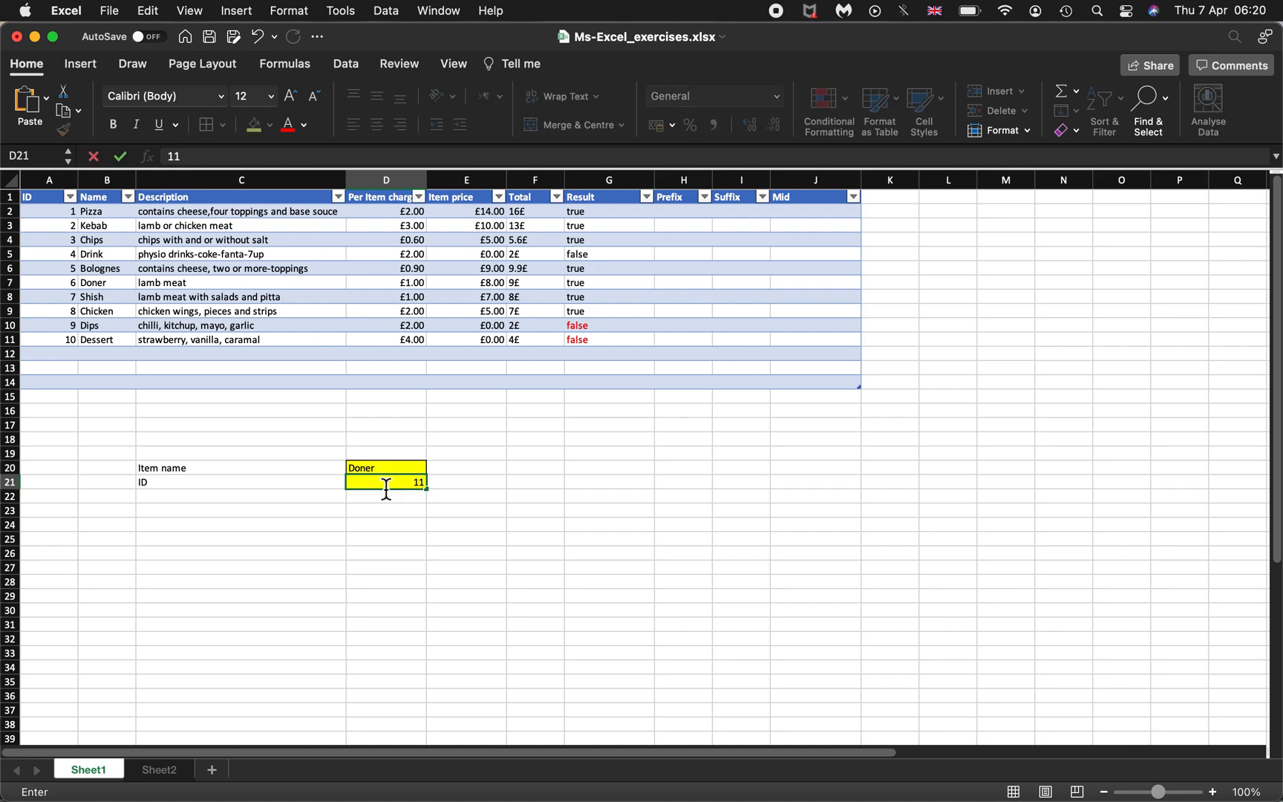
pyautogui.write('1')
pyautogui.press('Return')
pyautogui.click(384, 485)
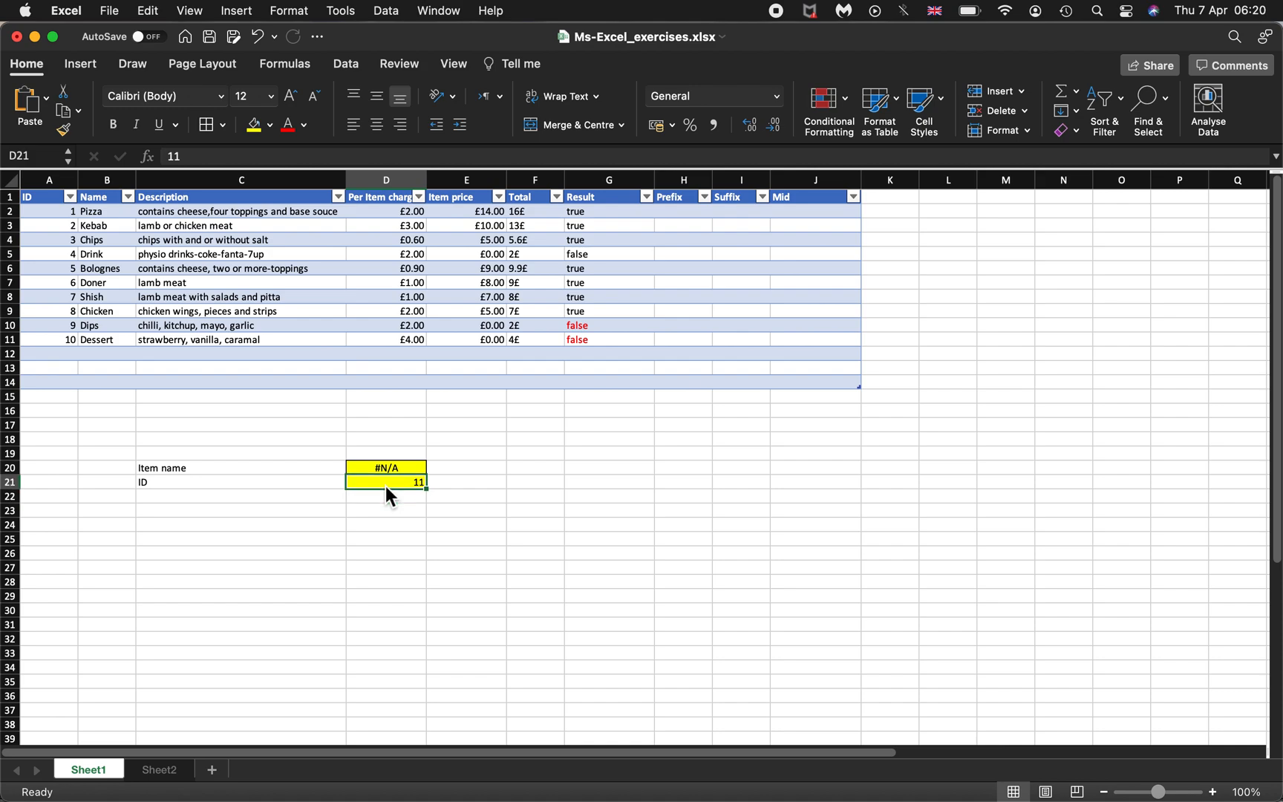
# Change the range lookup argument of the VLOOKUP in D20 to true for an approximate match.
pyautogui.press('Up')
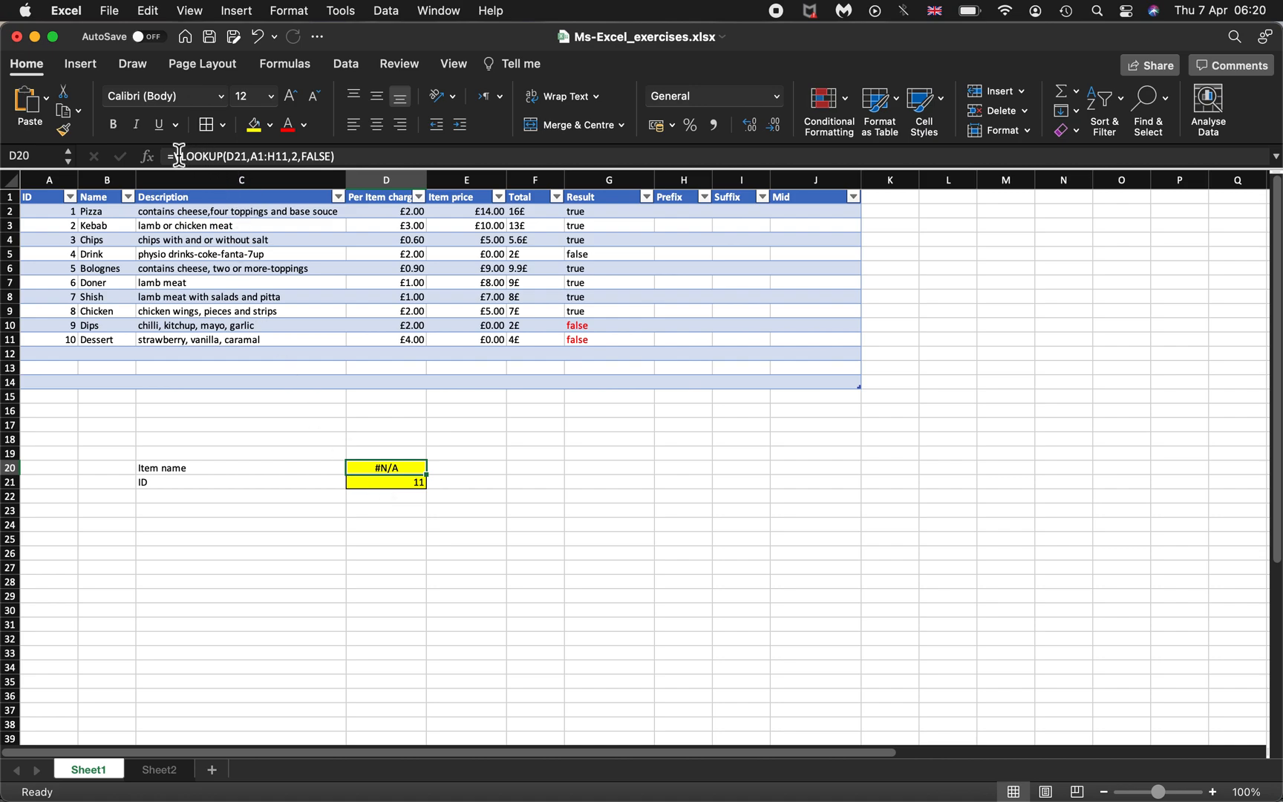
pyautogui.doubleClick(319, 157)
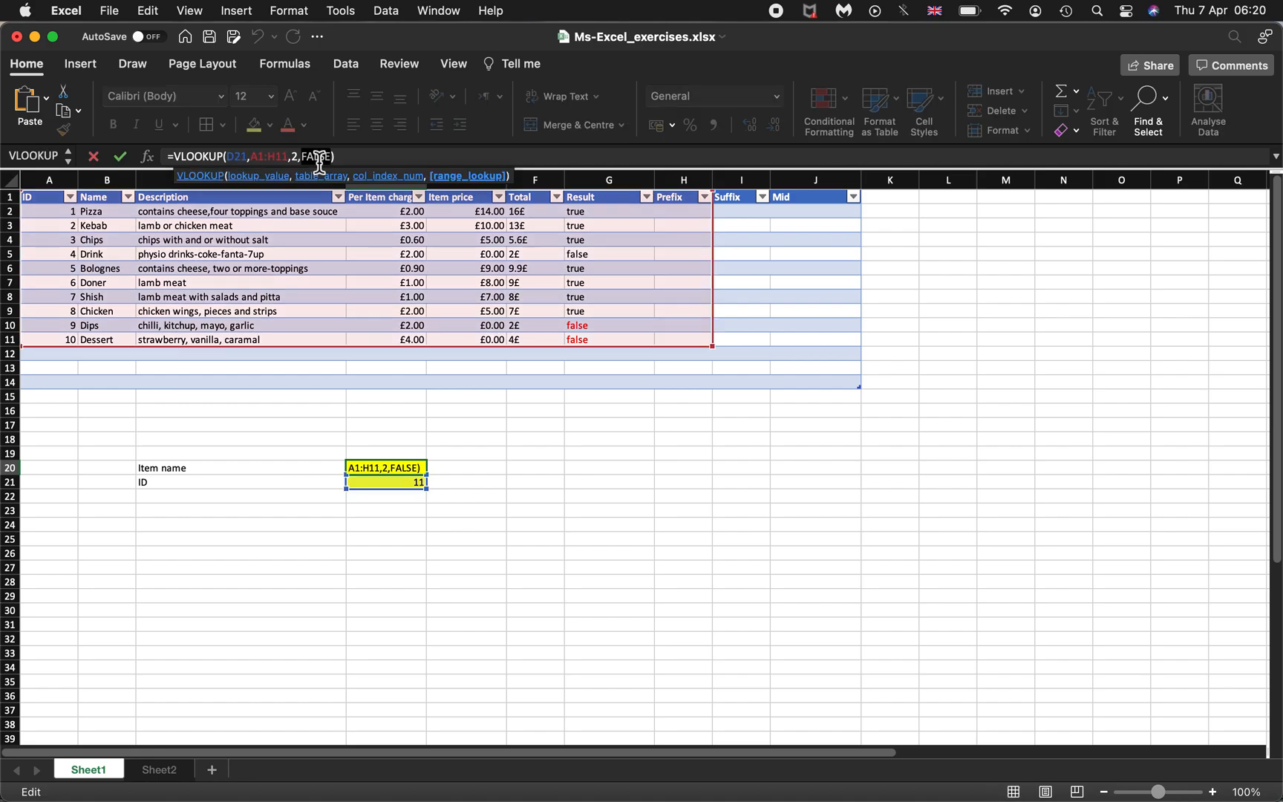
pyautogui.click(331, 161)
pyautogui.press('BackSpace')
pyautogui.press('BackSpace')
pyautogui.press('BackSpace')
pyautogui.press('BackSpace')
pyautogui.press('BackSpace')
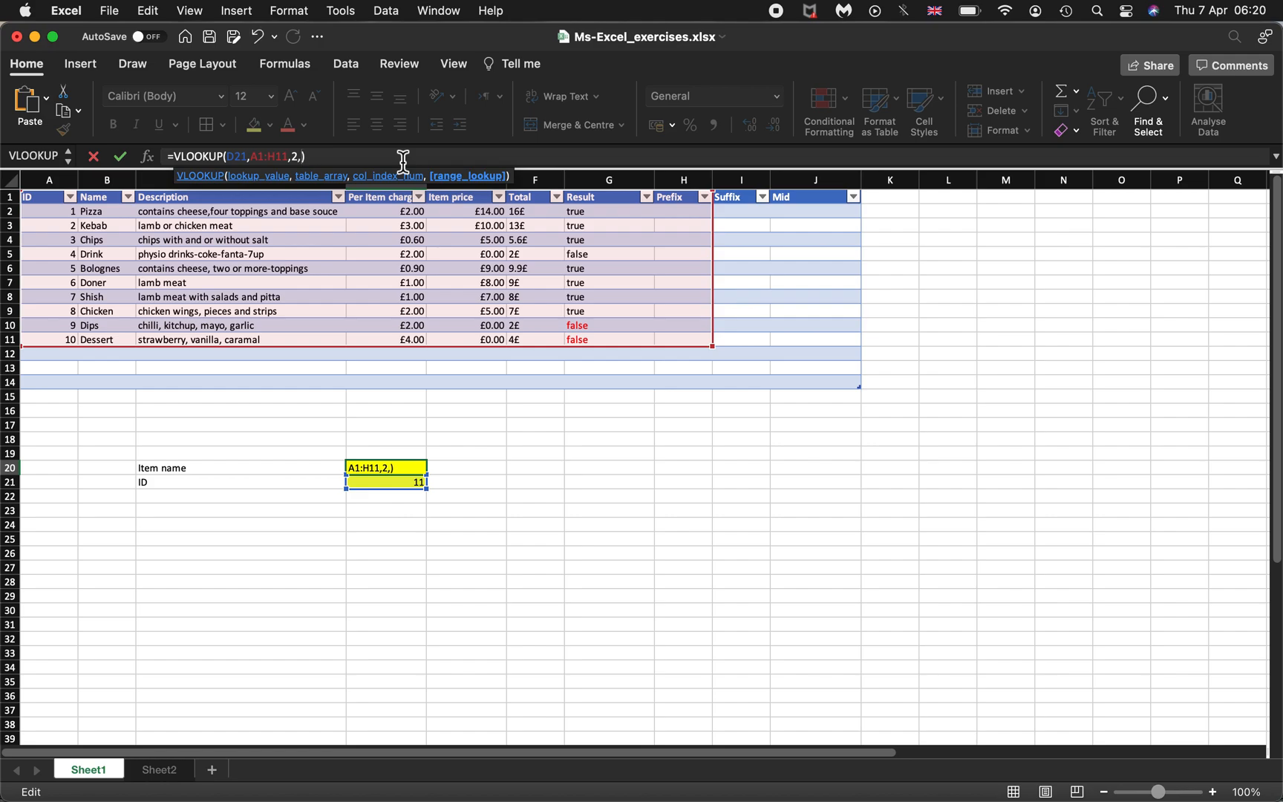
pyautogui.write('tur')
pyautogui.press('BackSpace')
pyautogui.press('BackSpace')
pyautogui.write('rue')
pyautogui.press('Right')
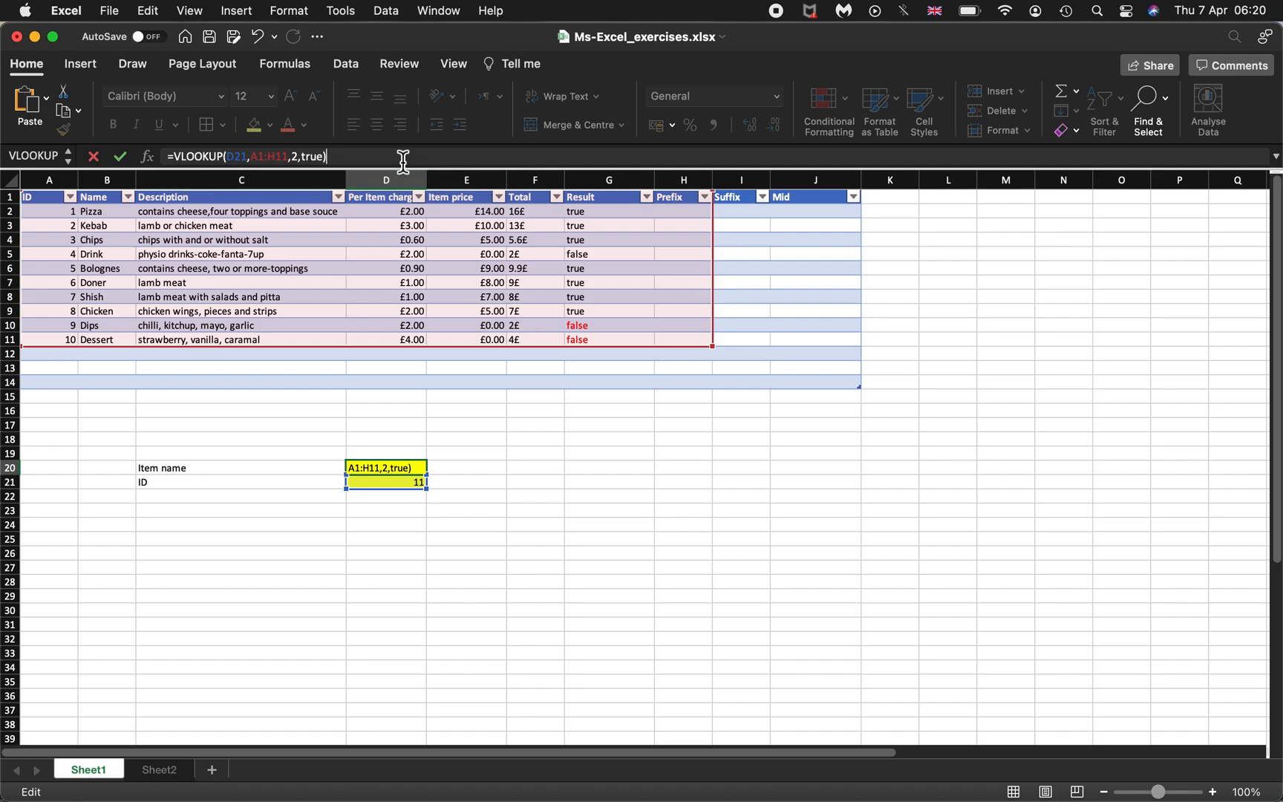
pyautogui.press('Return')
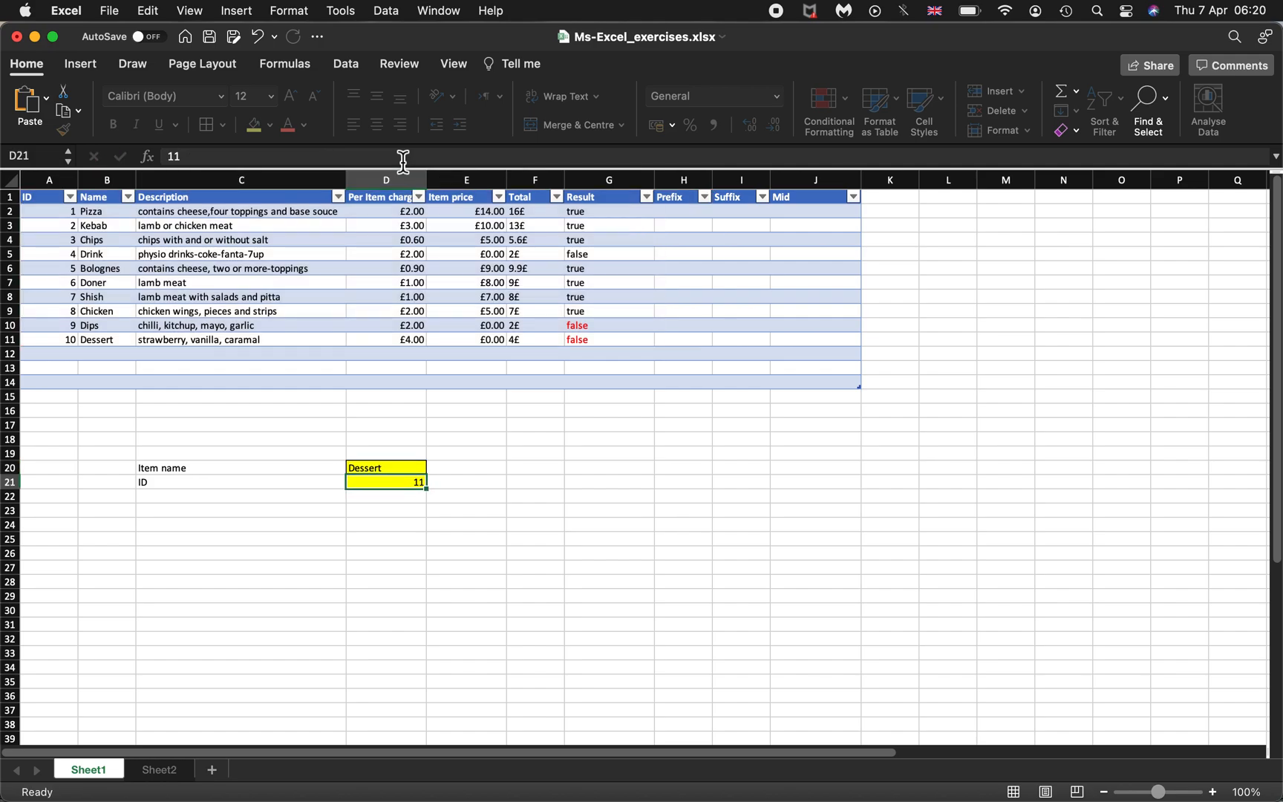
pyautogui.press('Up')
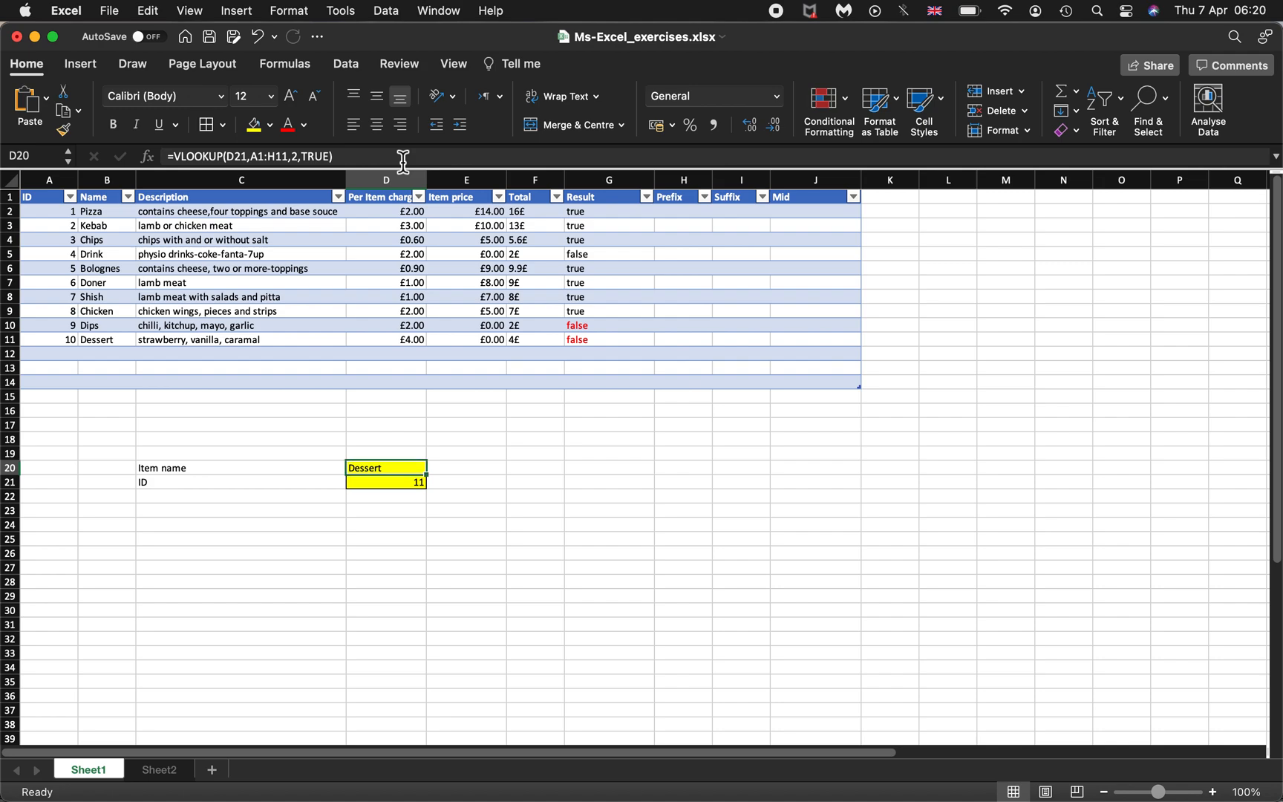
# Test the approximate match by setting the lookup ID in D21 to 50.
pyautogui.press('Down')
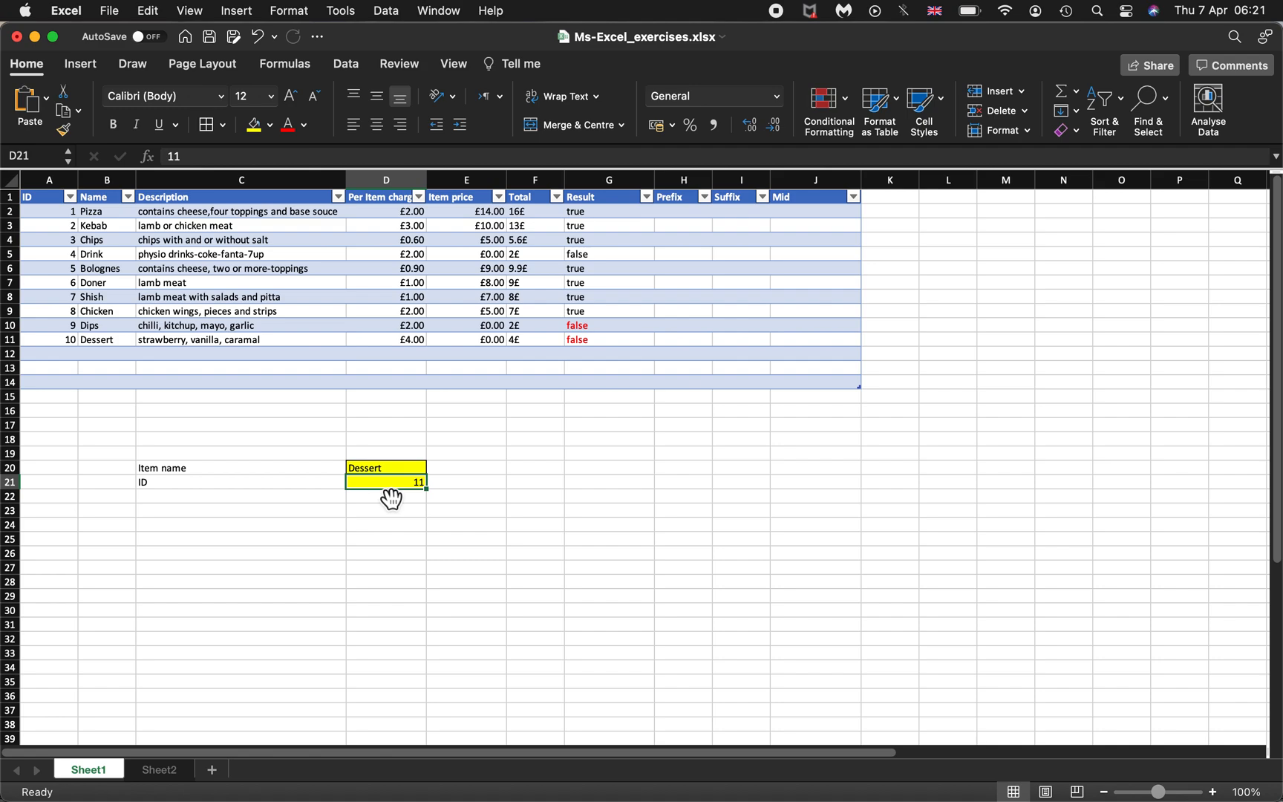
pyautogui.write('50')
pyautogui.press('Up')
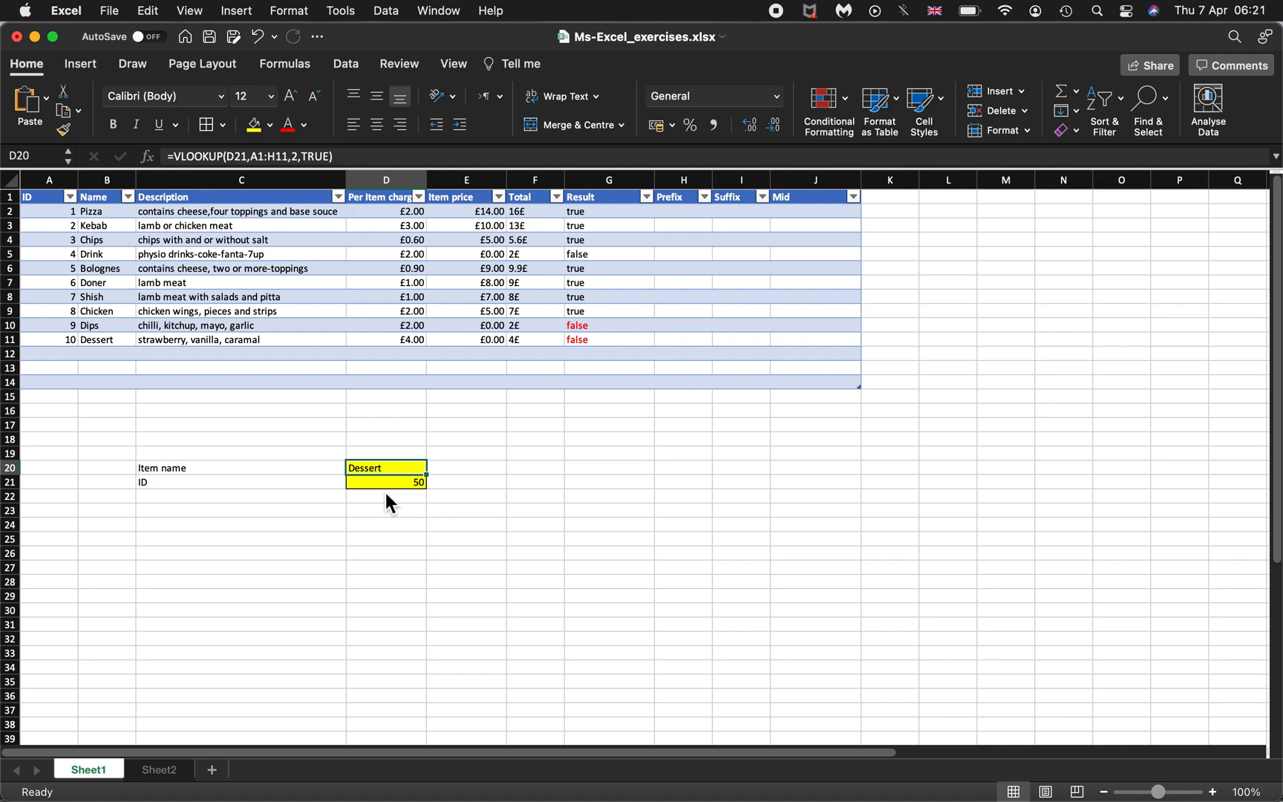
pyautogui.press('Down')
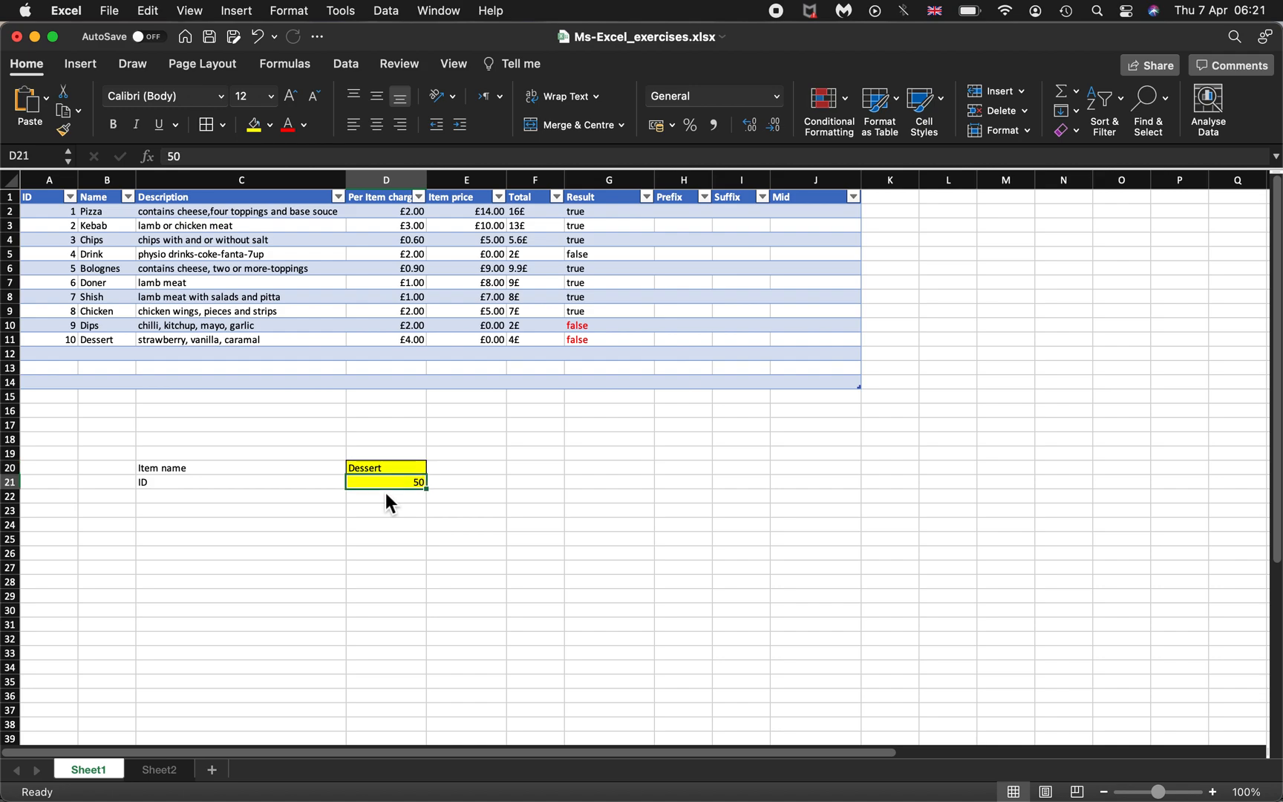
pyautogui.press('Up')
pyautogui.press('Down')
pyautogui.press('Up')
pyautogui.press('Down')
pyautogui.press('Up')
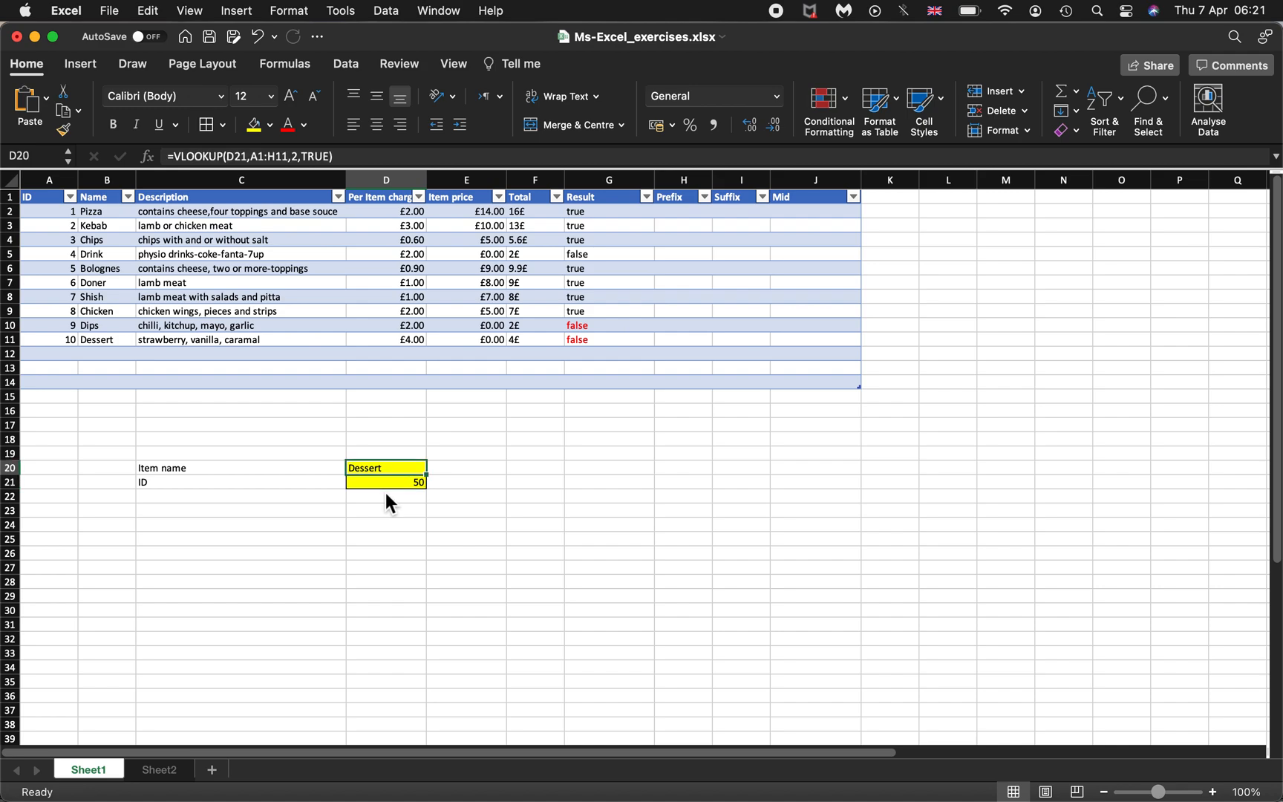
pyautogui.press('Down')
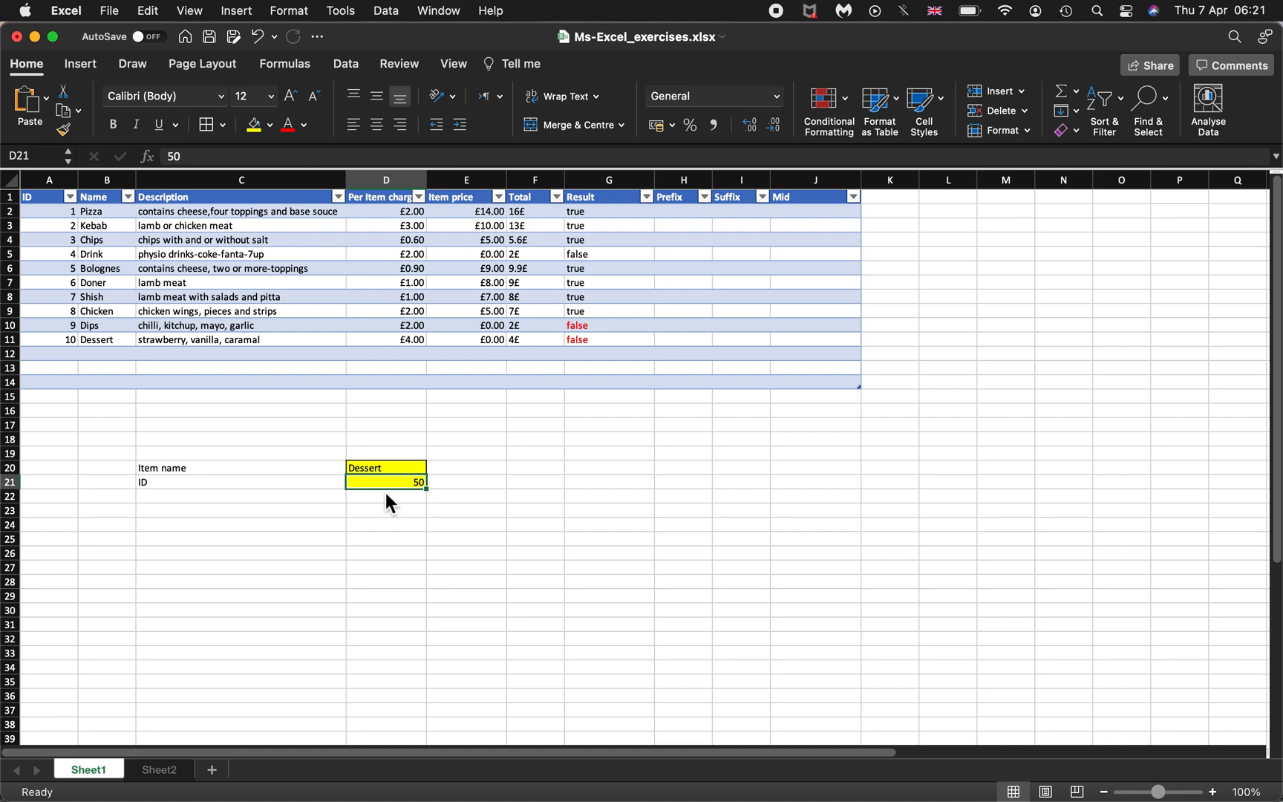
pyautogui.press('Up')
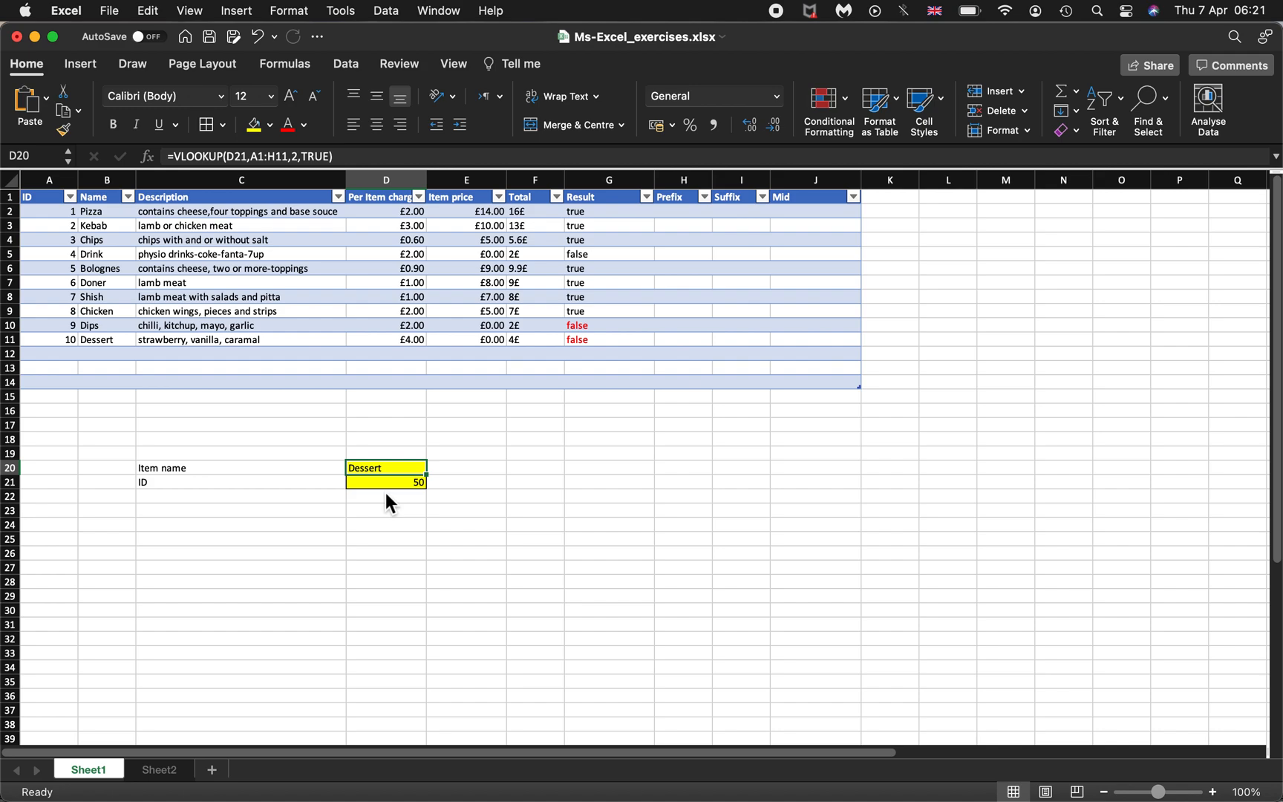
pyautogui.press('Down')
# Insert an opening IFERROR function in front of the VLOOKUP in the D20 formula.
pyautogui.press('Up')
pyautogui.click(169, 155)
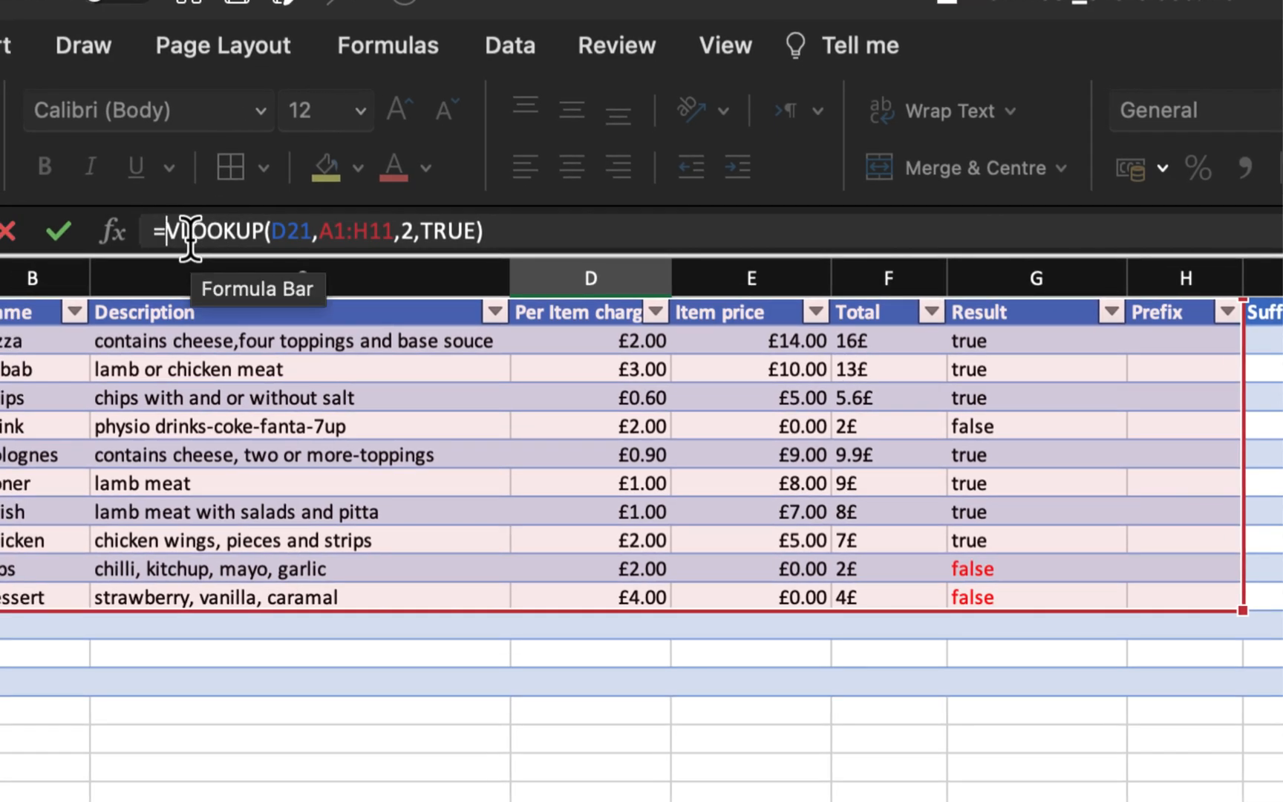
pyautogui.write('iferror')
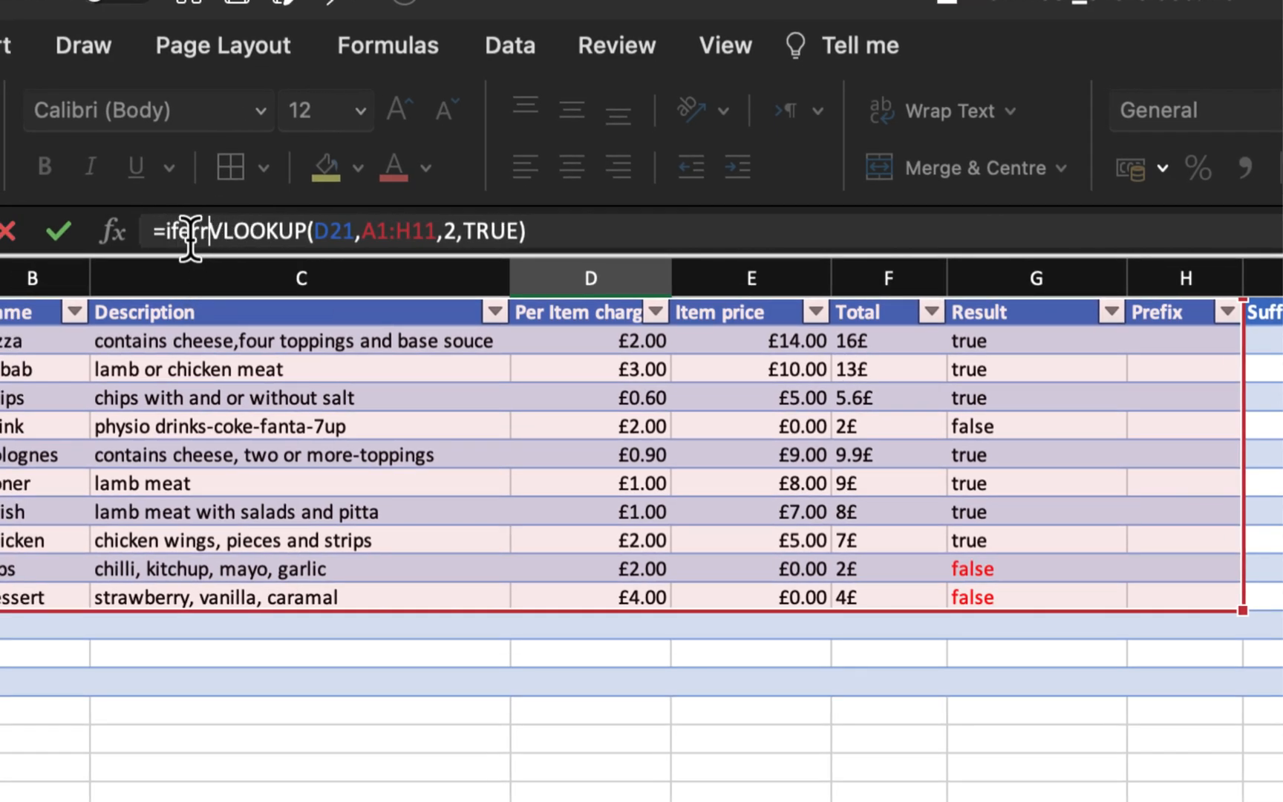
pyautogui.write('(')
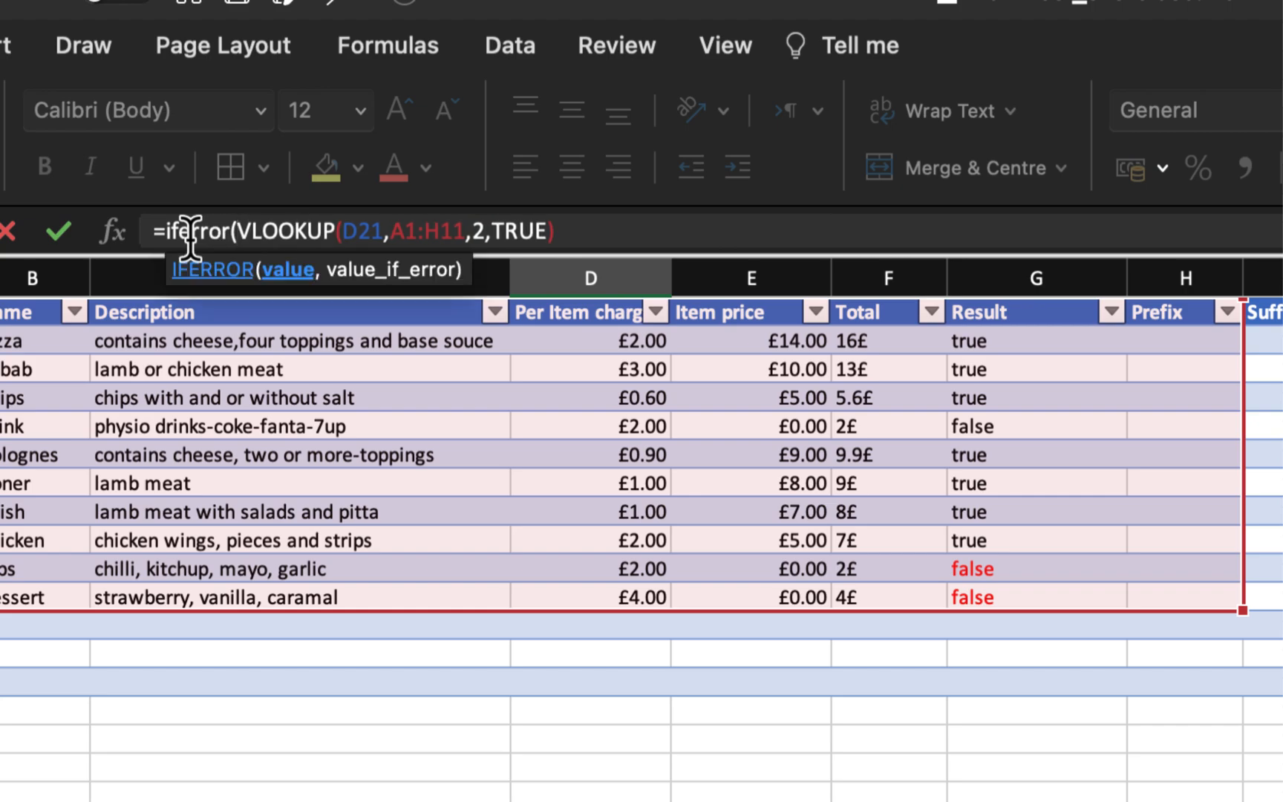
# Complete the IFERROR formula in D20 with "Not Found" as the value if error after the VLOOKUP.
pyautogui.press('Right')
pyautogui.press('Right')
pyautogui.press('Right')
pyautogui.press('Right')
pyautogui.press('Right')
pyautogui.press('Right')
pyautogui.press('Right')
pyautogui.press('Right')
pyautogui.press('Right')
pyautogui.press('Right')
pyautogui.press('Right')
pyautogui.press('Right')
pyautogui.press('Right')
pyautogui.press('Right')
pyautogui.press('Right')
pyautogui.press('Right')
pyautogui.press('Right')
pyautogui.press('Right')
pyautogui.press('Right')
pyautogui.press('Right')
pyautogui.press('Right')
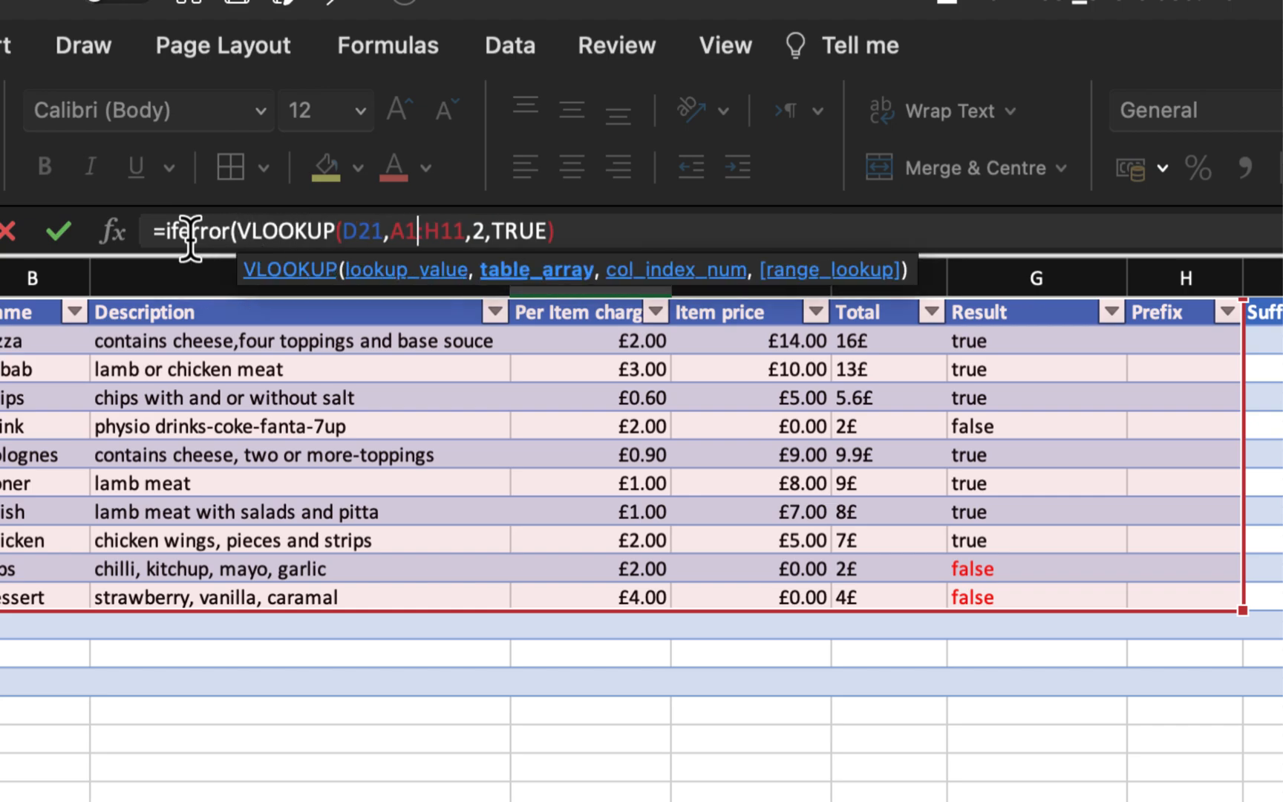
pyautogui.press('Right')
pyautogui.press('Right')
pyautogui.press('Right')
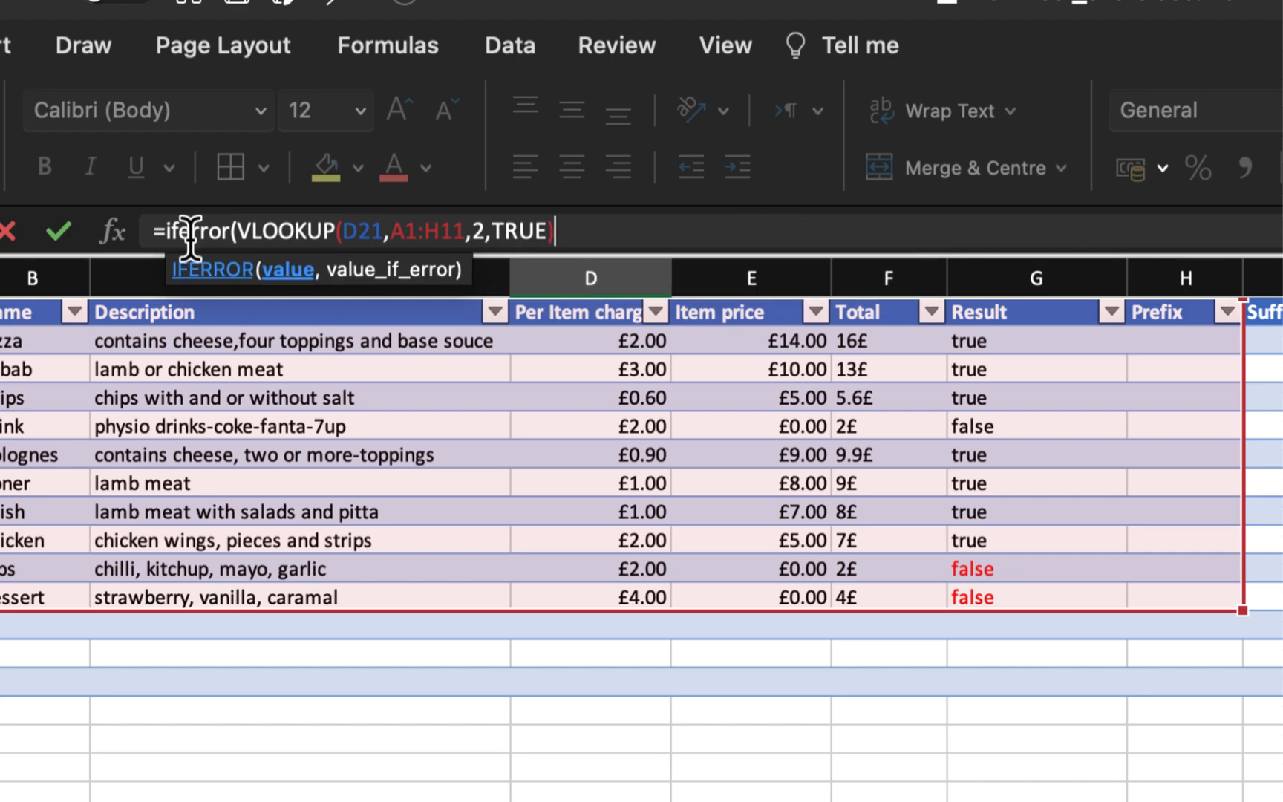
pyautogui.write(',"')
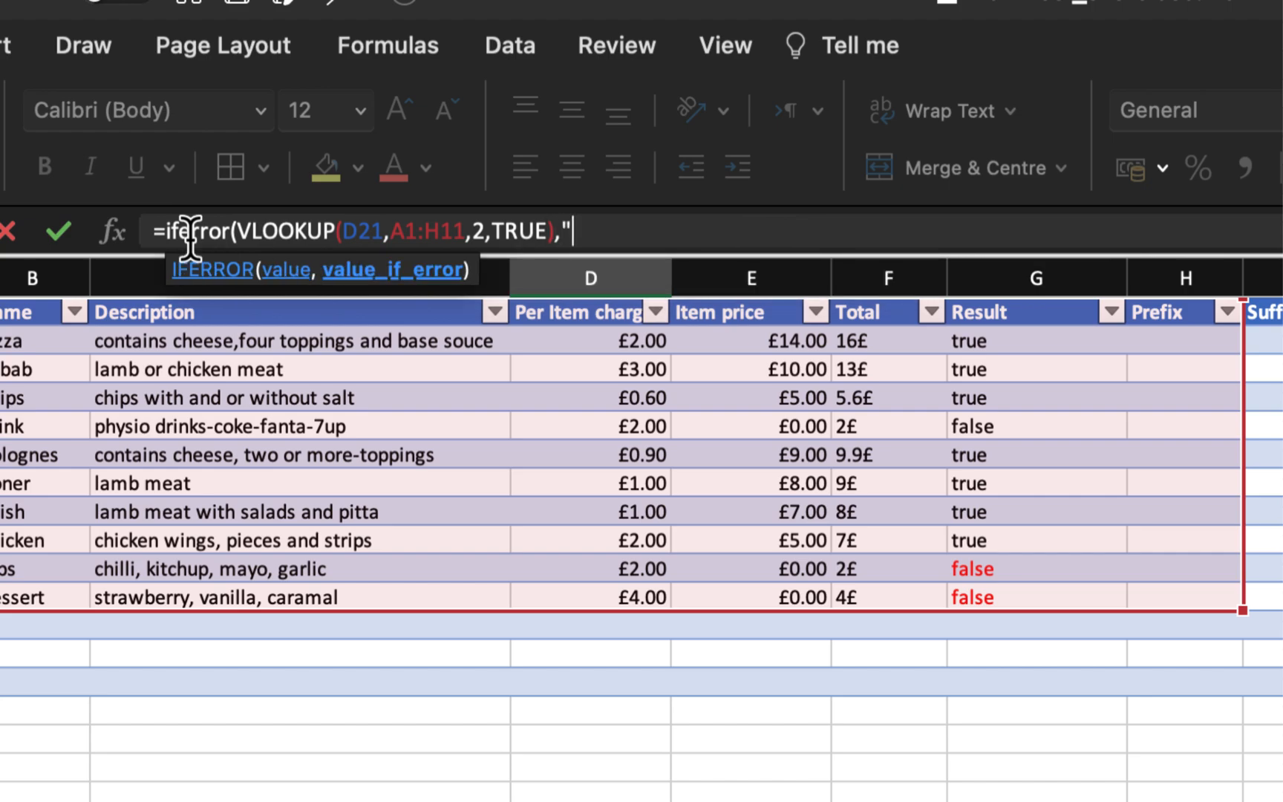
pyautogui.write('Not Fou')
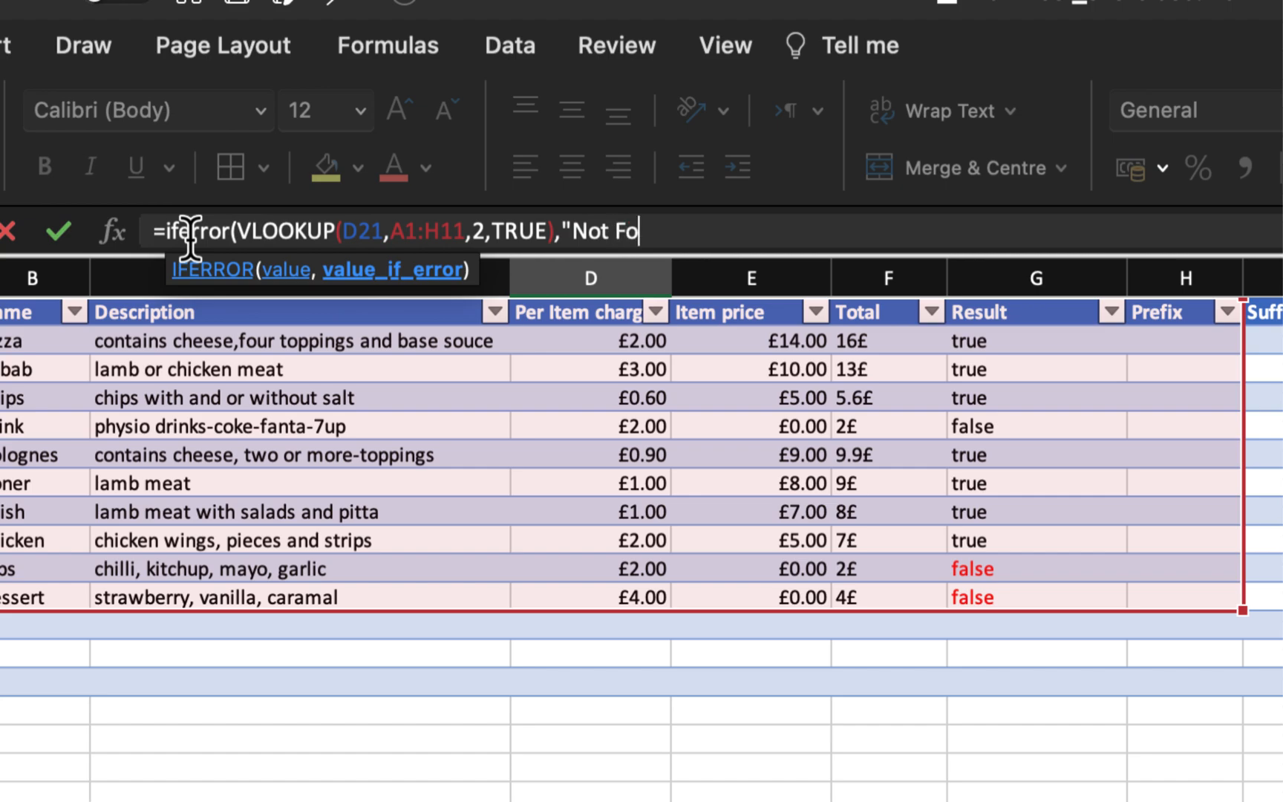
pyautogui.press('BackSpace')
pyautogui.press('BackSpace')
pyautogui.press('BackSpace')
pyautogui.write('Found")')
pyautogui.press('Return')
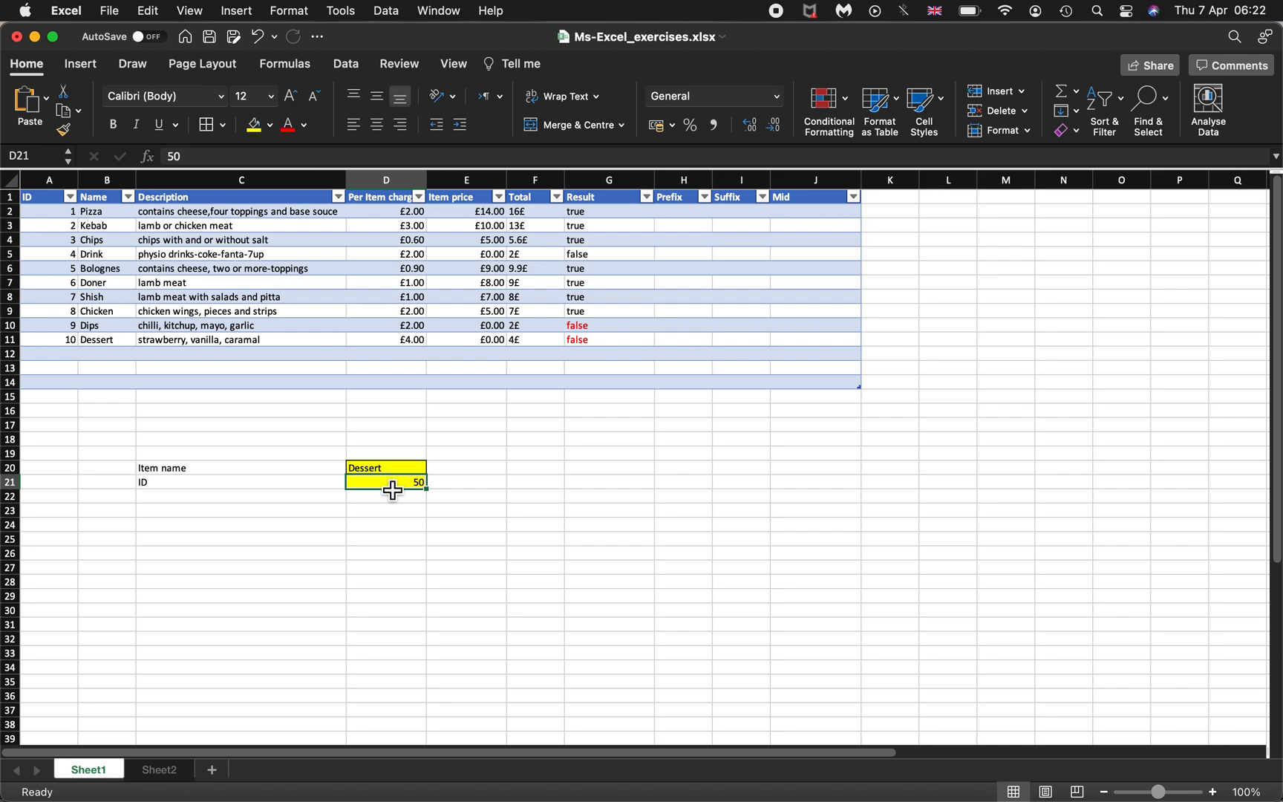
# Test the IFERROR formula by setting the lookup ID in D21 to 33.
pyautogui.press('Up')
pyautogui.press('Down')
pyautogui.write('33')
pyautogui.press('Return')
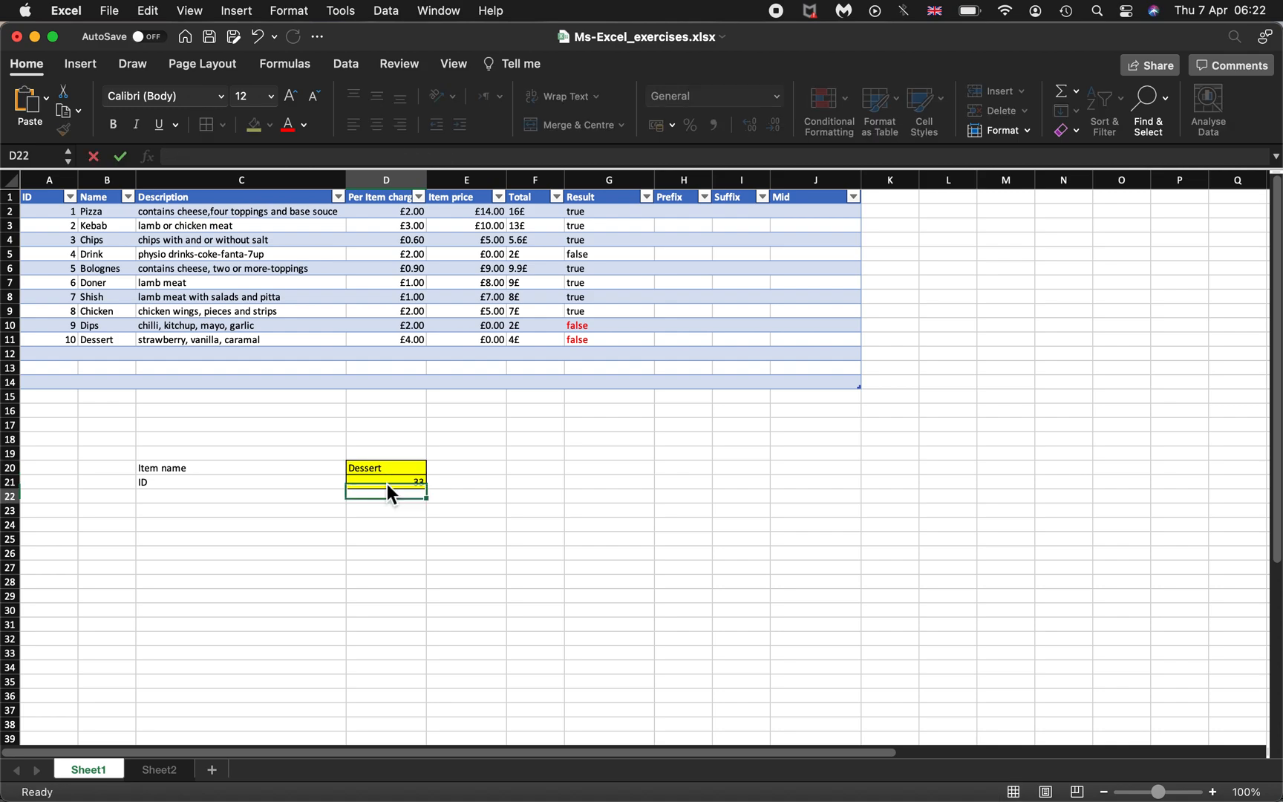
pyautogui.press('Up')
pyautogui.press('Up')
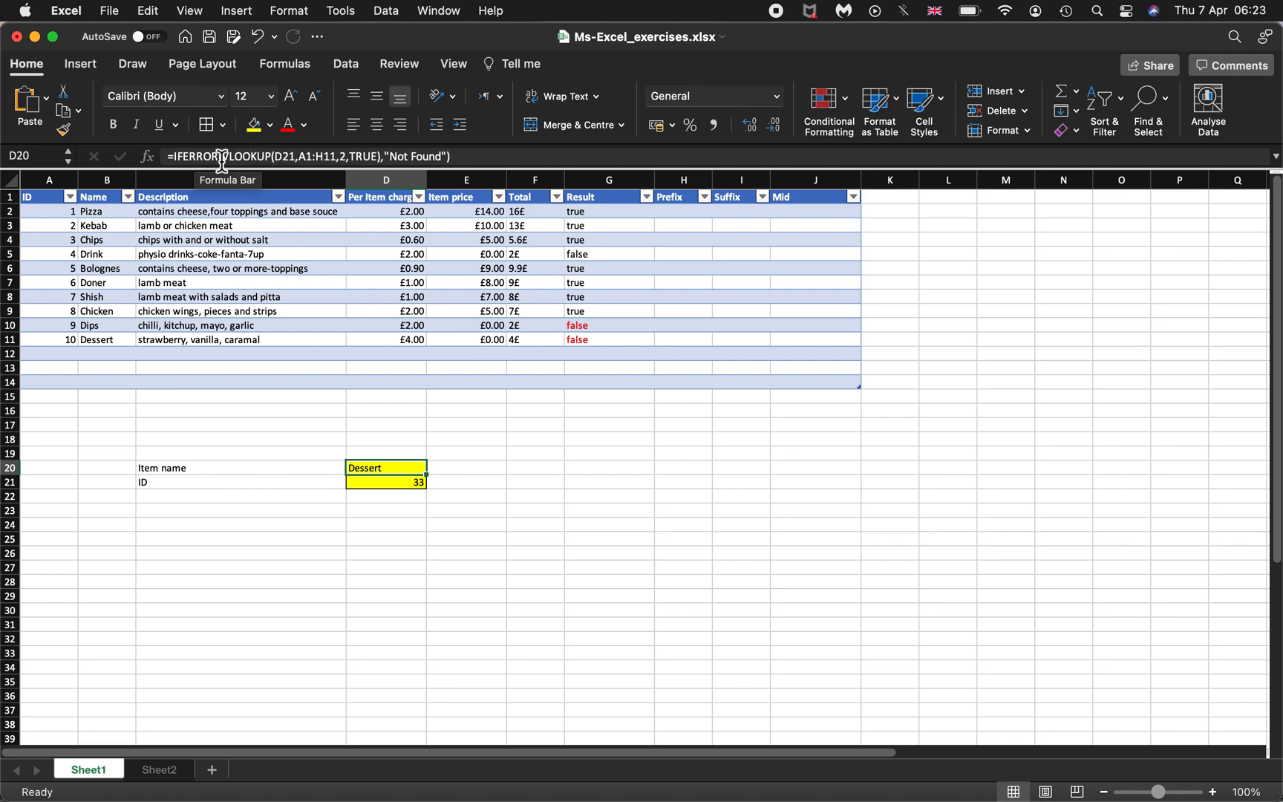
# Replace the VLOOKUP's range_lookup argument in the D20 formula with FALSE for an exact match.
pyautogui.click(389, 162)
pyautogui.press('BackSpace')
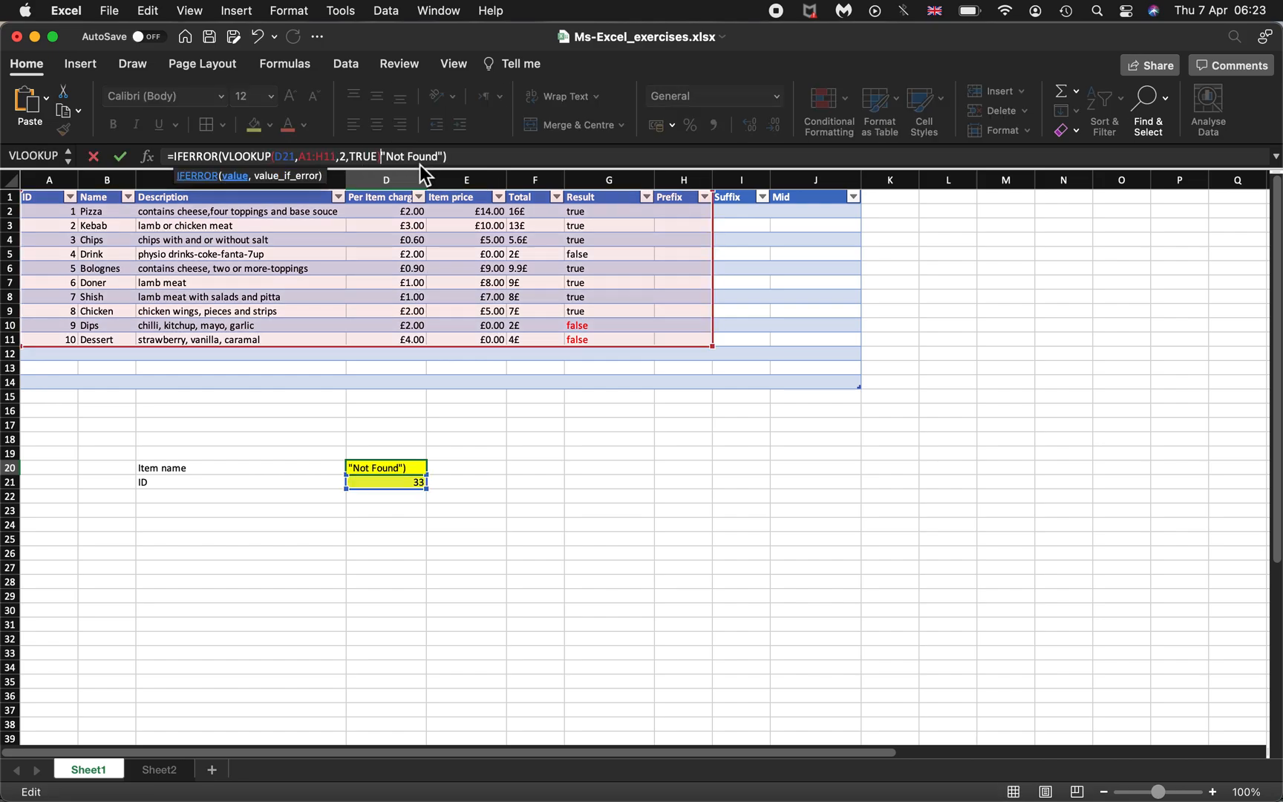
pyautogui.press('Return')
pyautogui.press('Return')
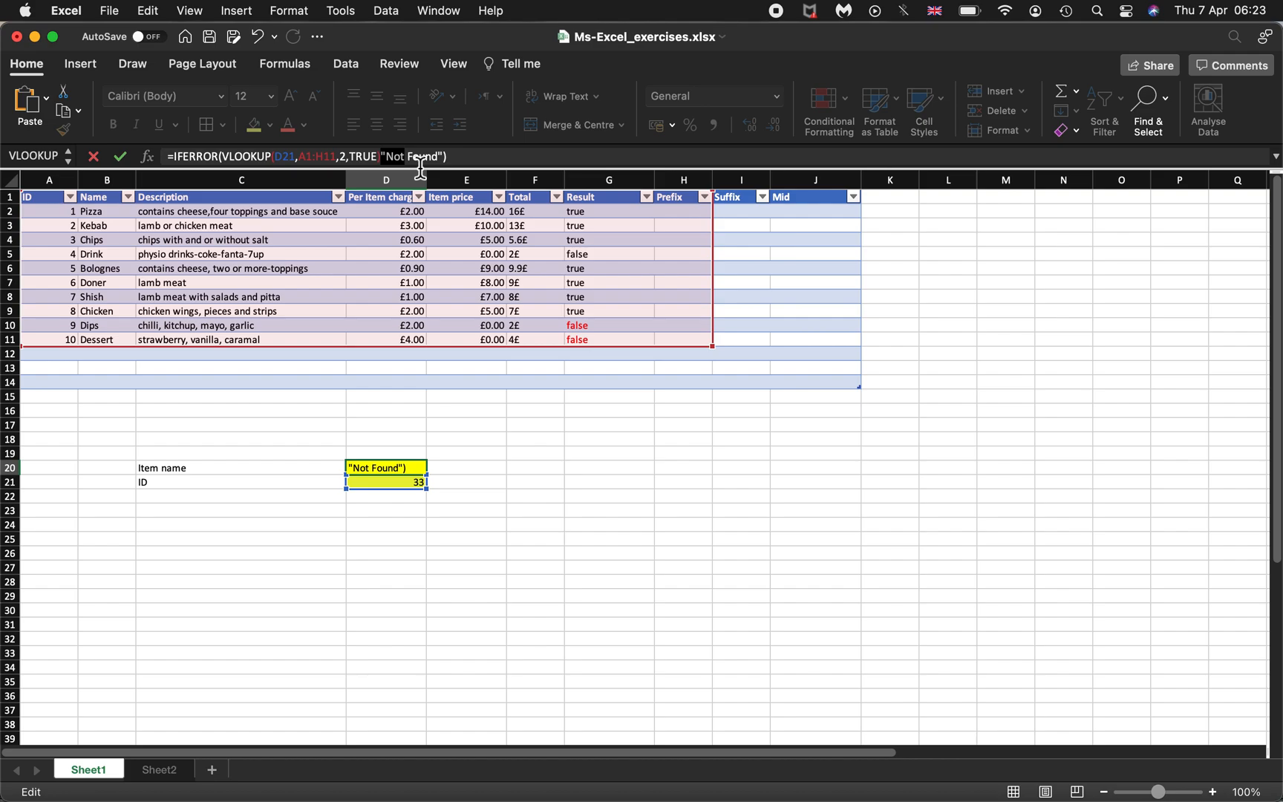
pyautogui.press('Left')
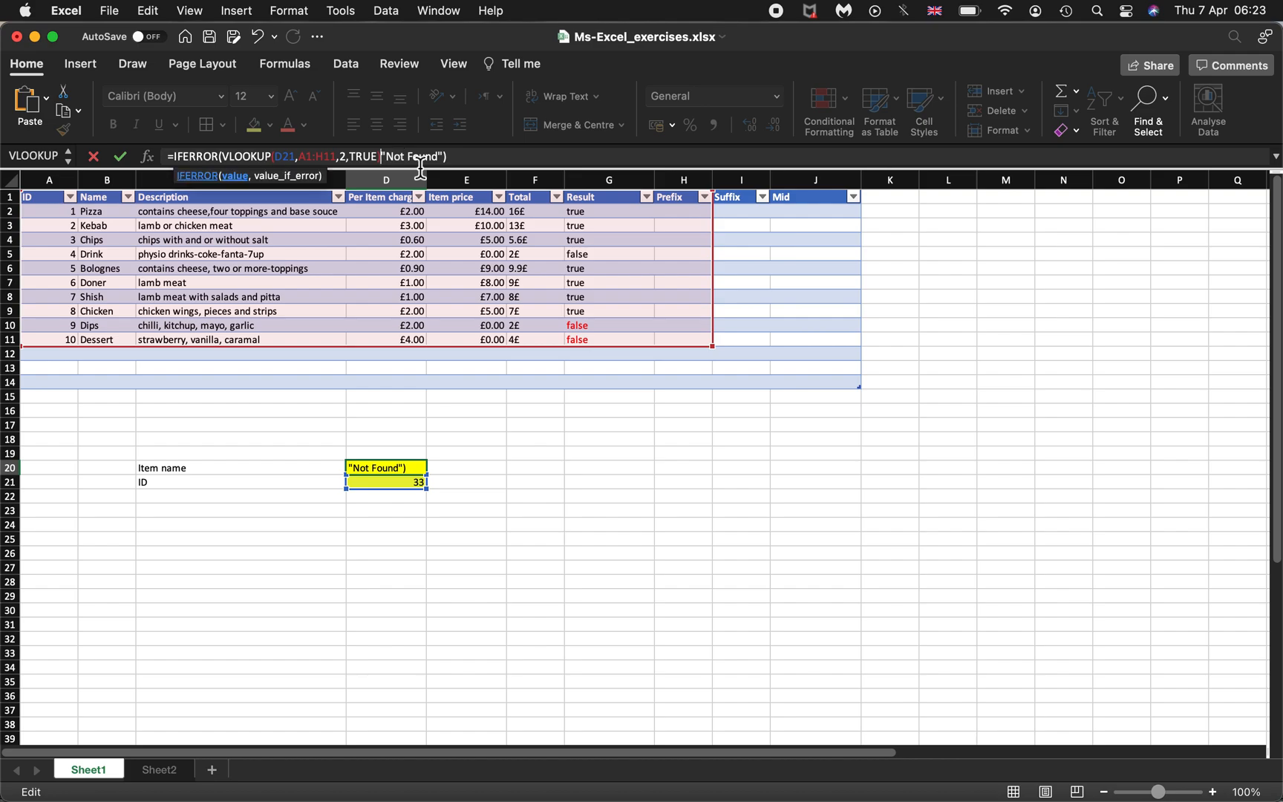
pyautogui.press('Left')
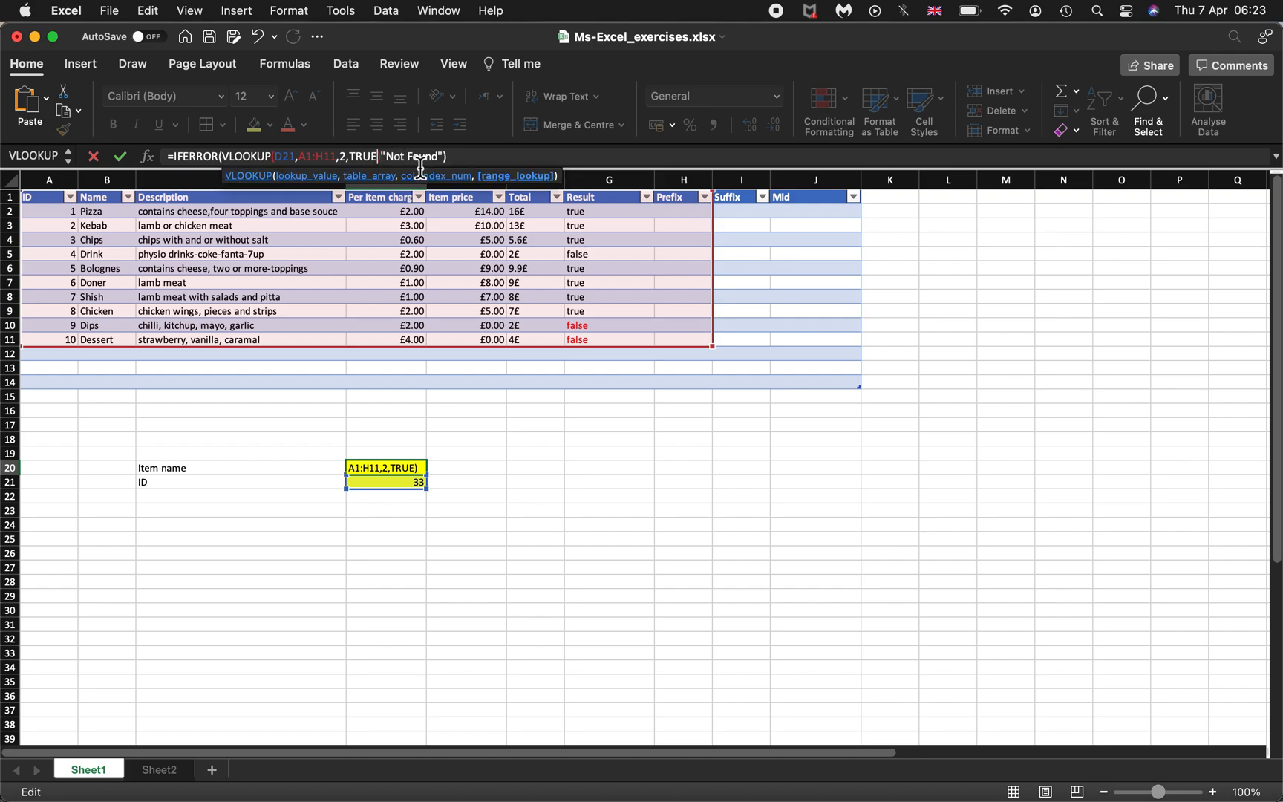
pyautogui.press('BackSpace')
pyautogui.press('BackSpace')
pyautogui.press('BackSpace')
pyautogui.press('BackSpace')
pyautogui.write('flase')
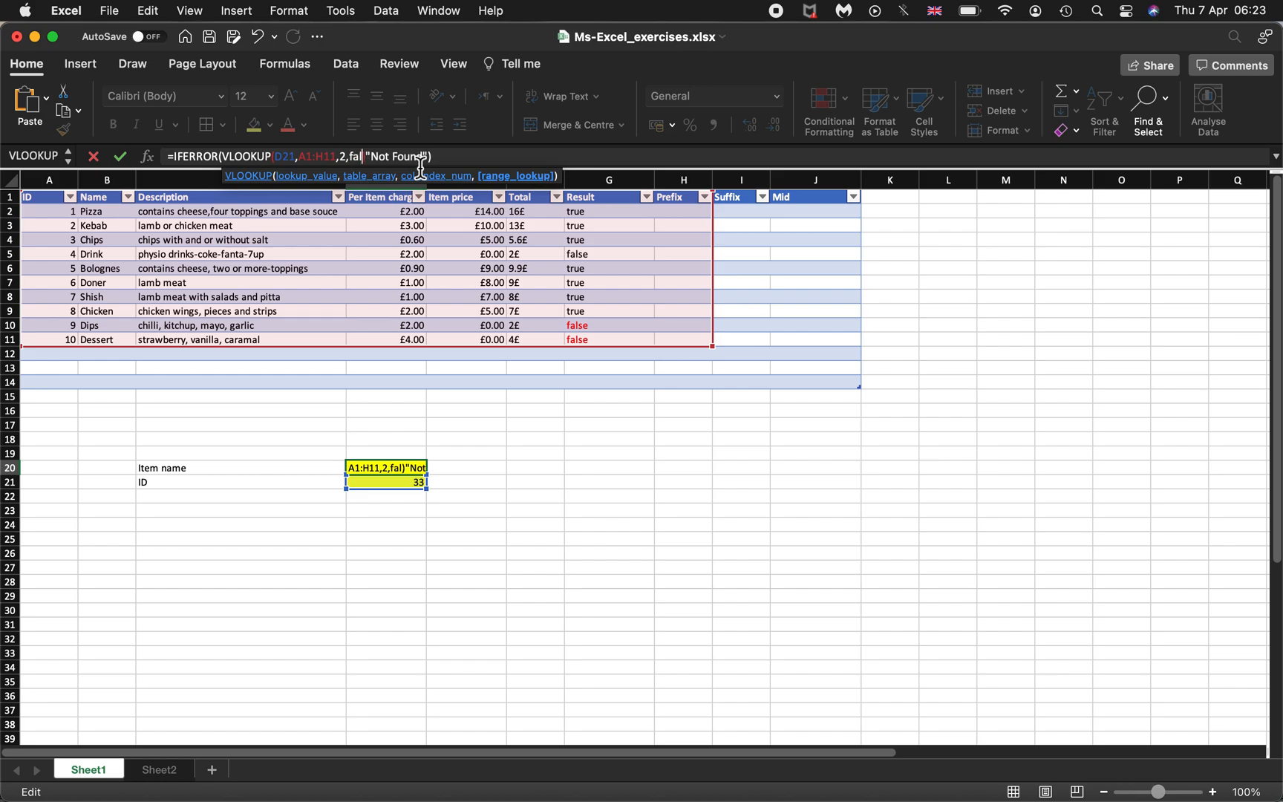
# Restore the comma between the VLOOKUP and "Not Found" in the D20 IFERROR formula and commit it.
pyautogui.press('Return')
pyautogui.press('Return')
pyautogui.press('Left')
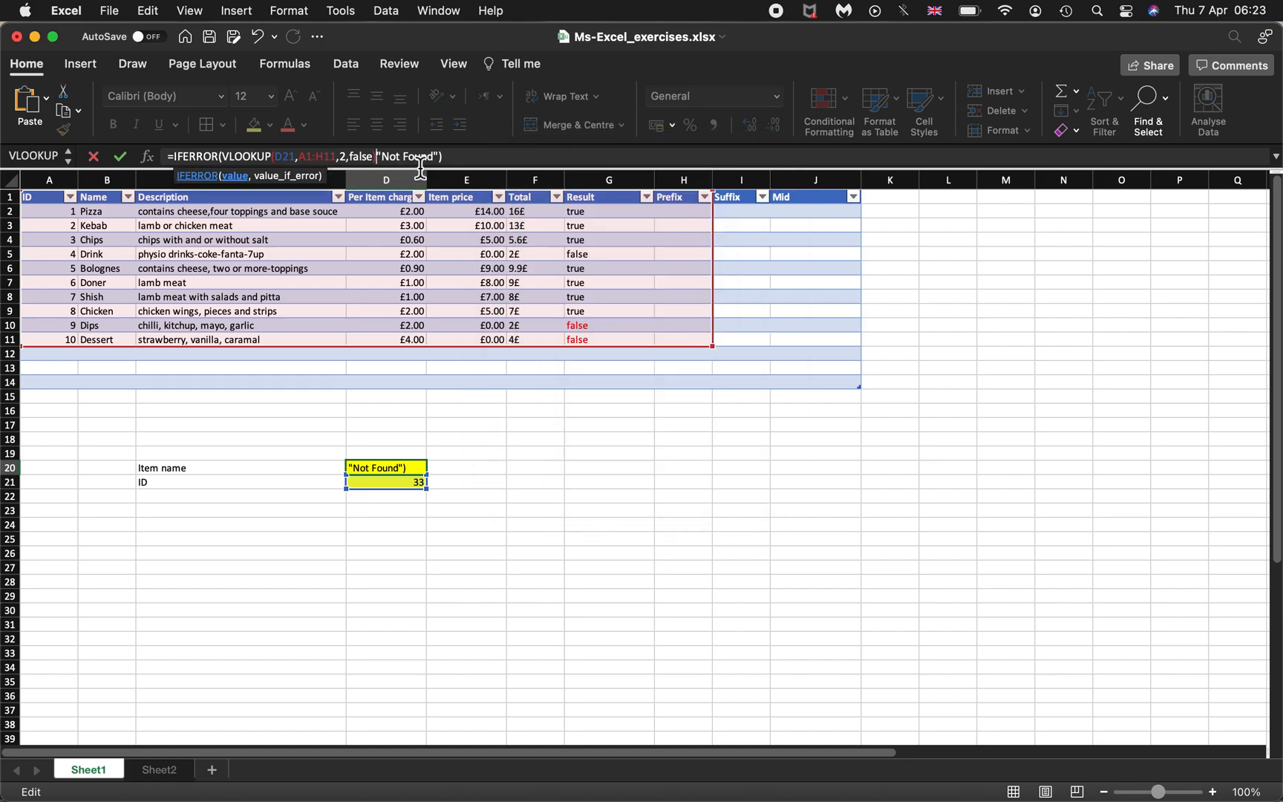
pyautogui.write(',')
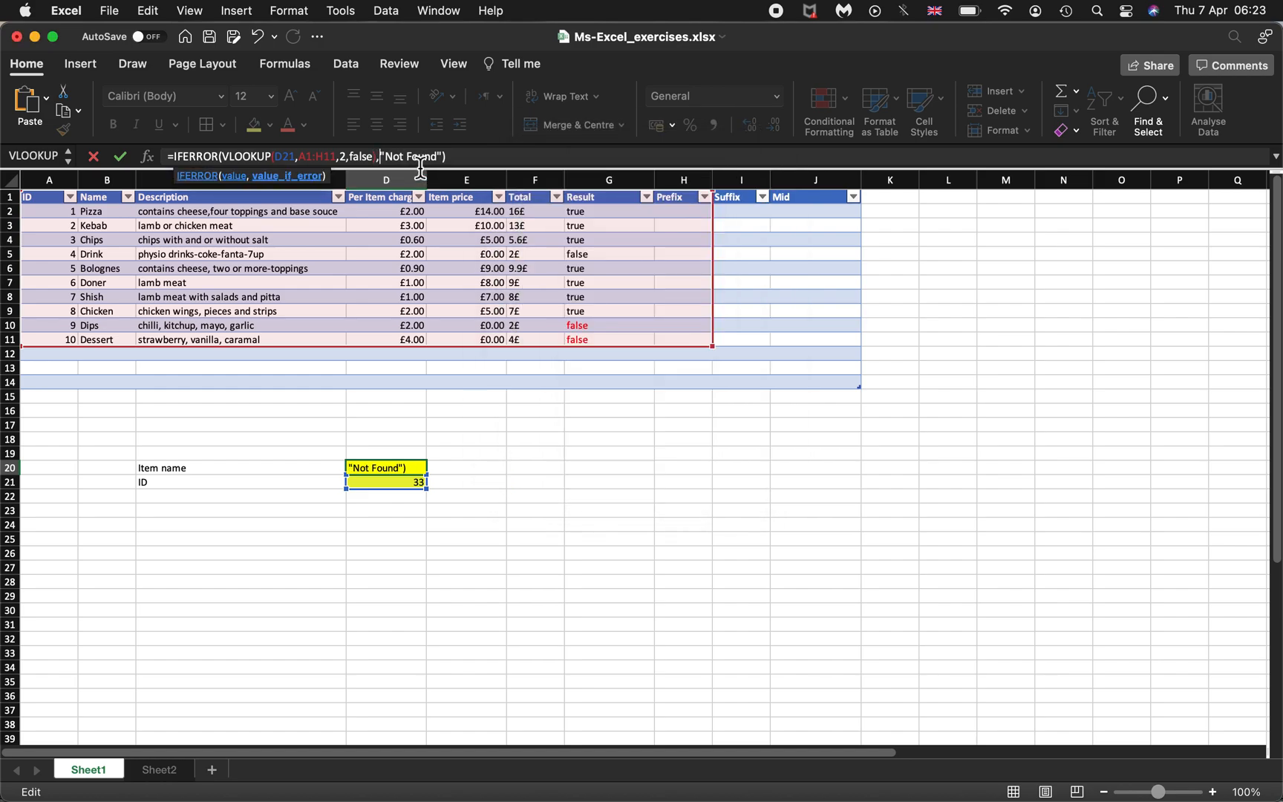
pyautogui.press('Return')
pyautogui.press('Up')
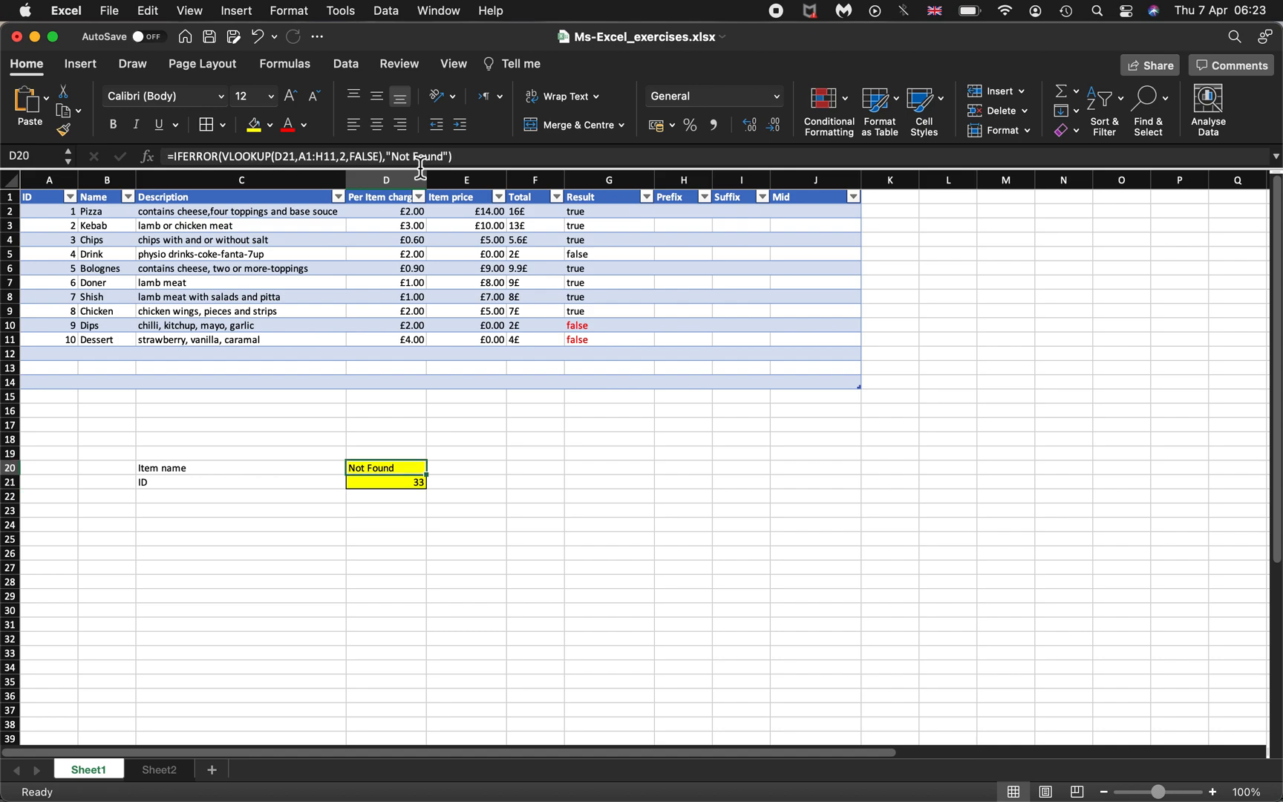
# Test the exact-match IFERROR formula by setting the lookup ID in D21 to 22.
pyautogui.press('Down')
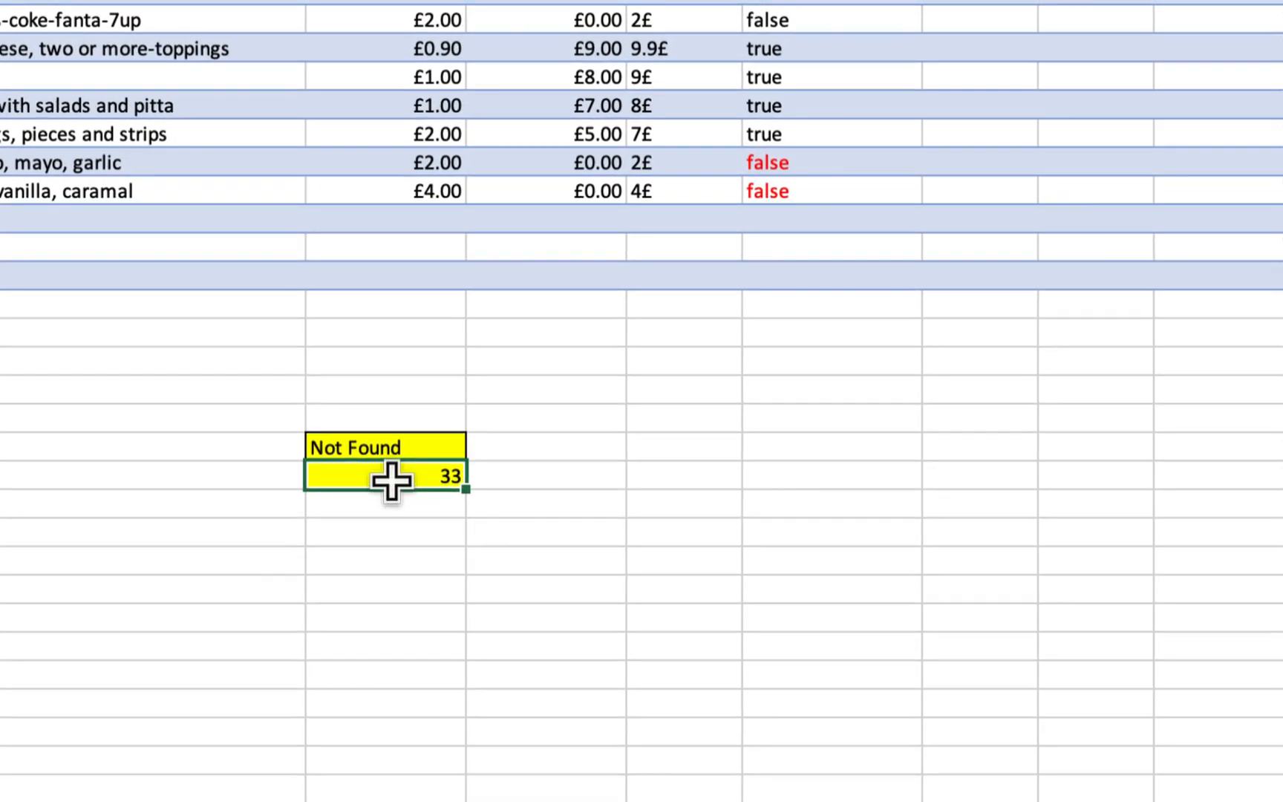
pyautogui.write('22')
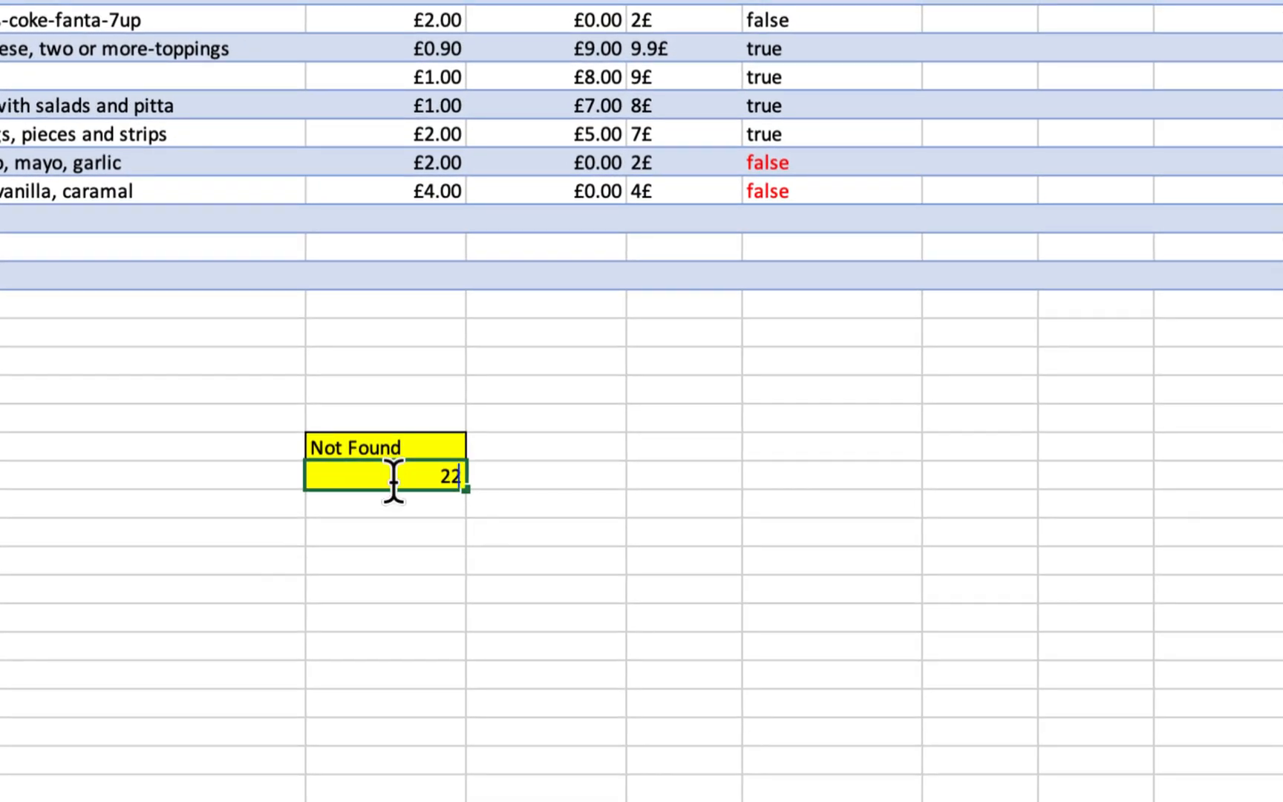
pyautogui.press('Return')
pyautogui.press('Up')
pyautogui.press('Up')
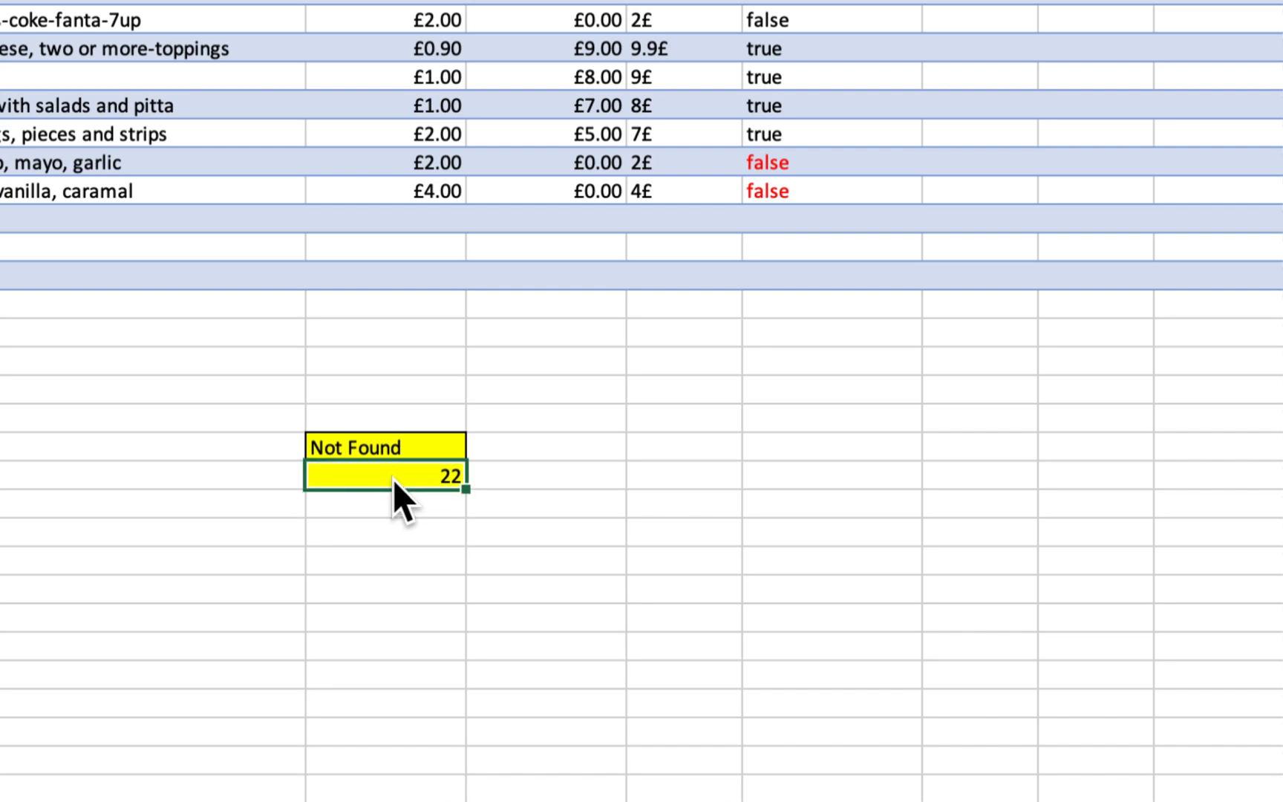
# Test the lookup in D21 with the existing ID 10, followed by the missing ID 50.
pyautogui.press('Down')
pyautogui.write('10')
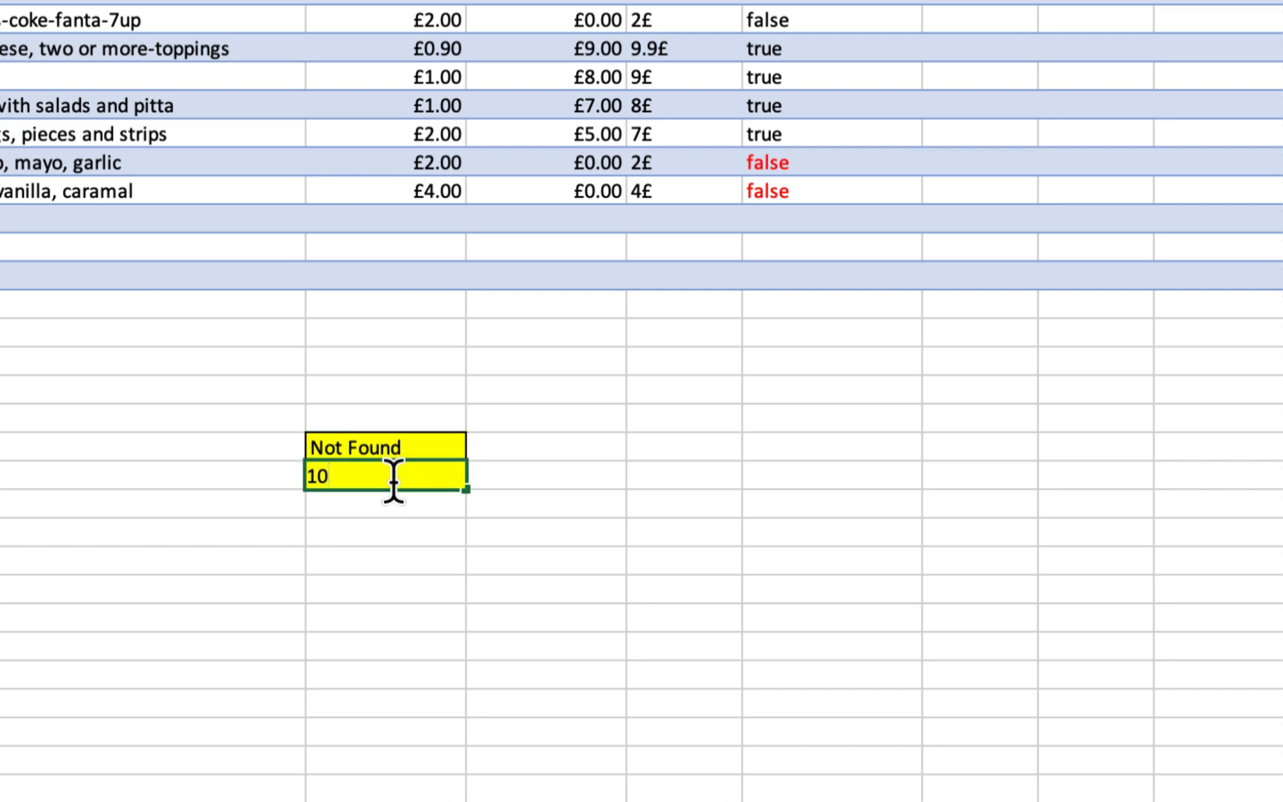
pyautogui.press('Return')
pyautogui.press('Up')
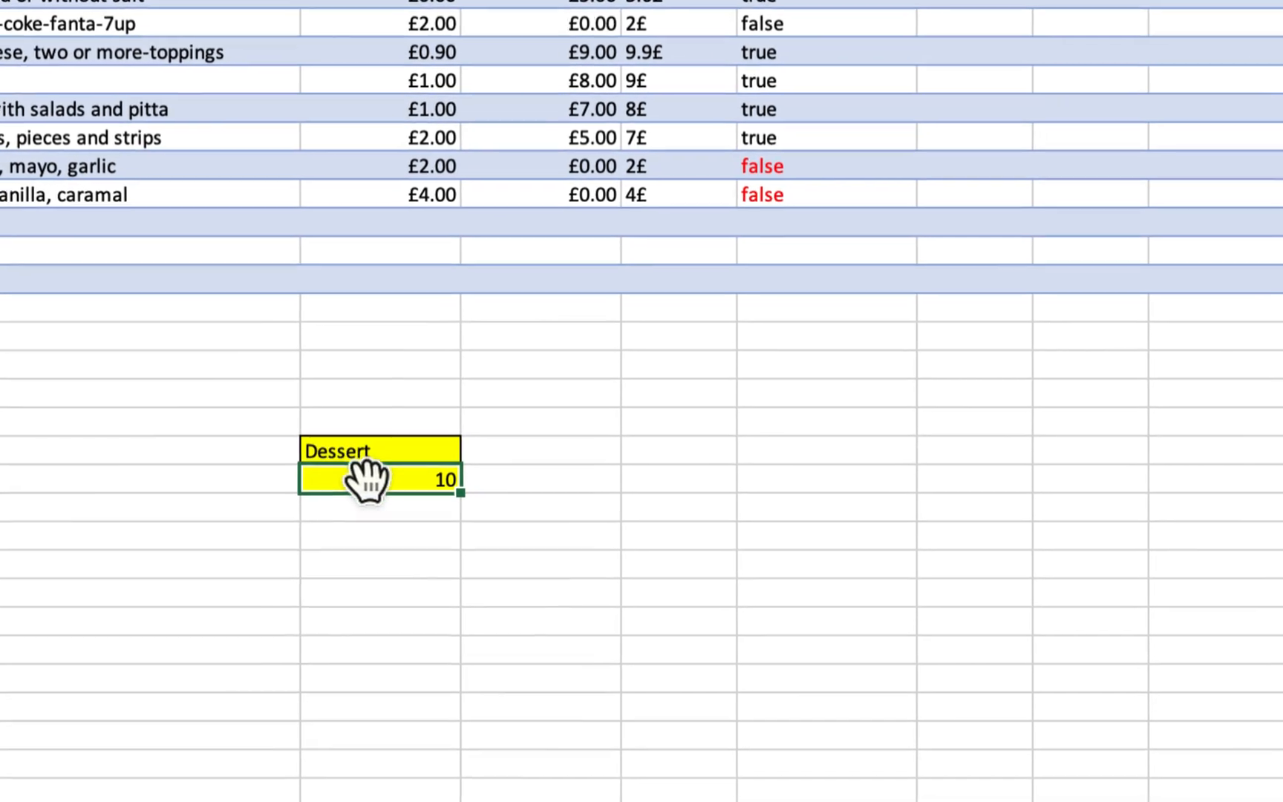
pyautogui.write('50')
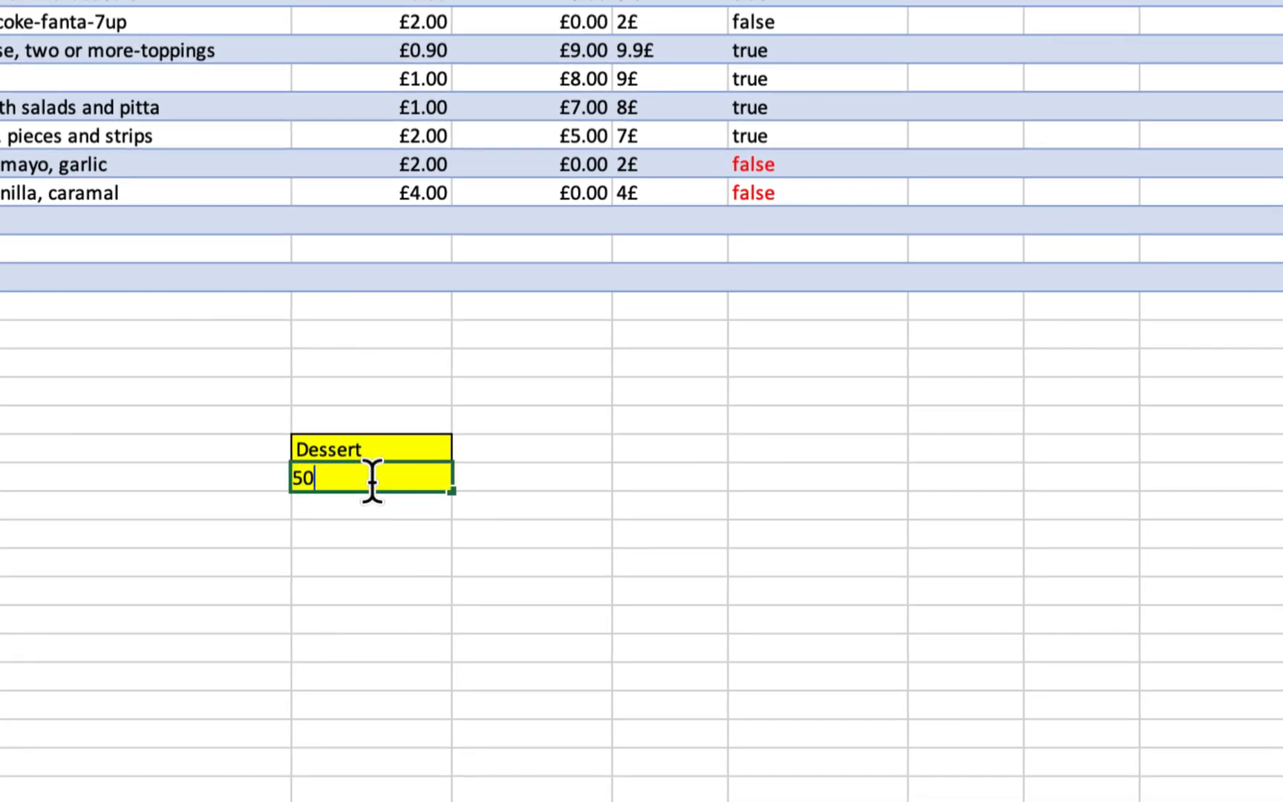
pyautogui.press('Return')
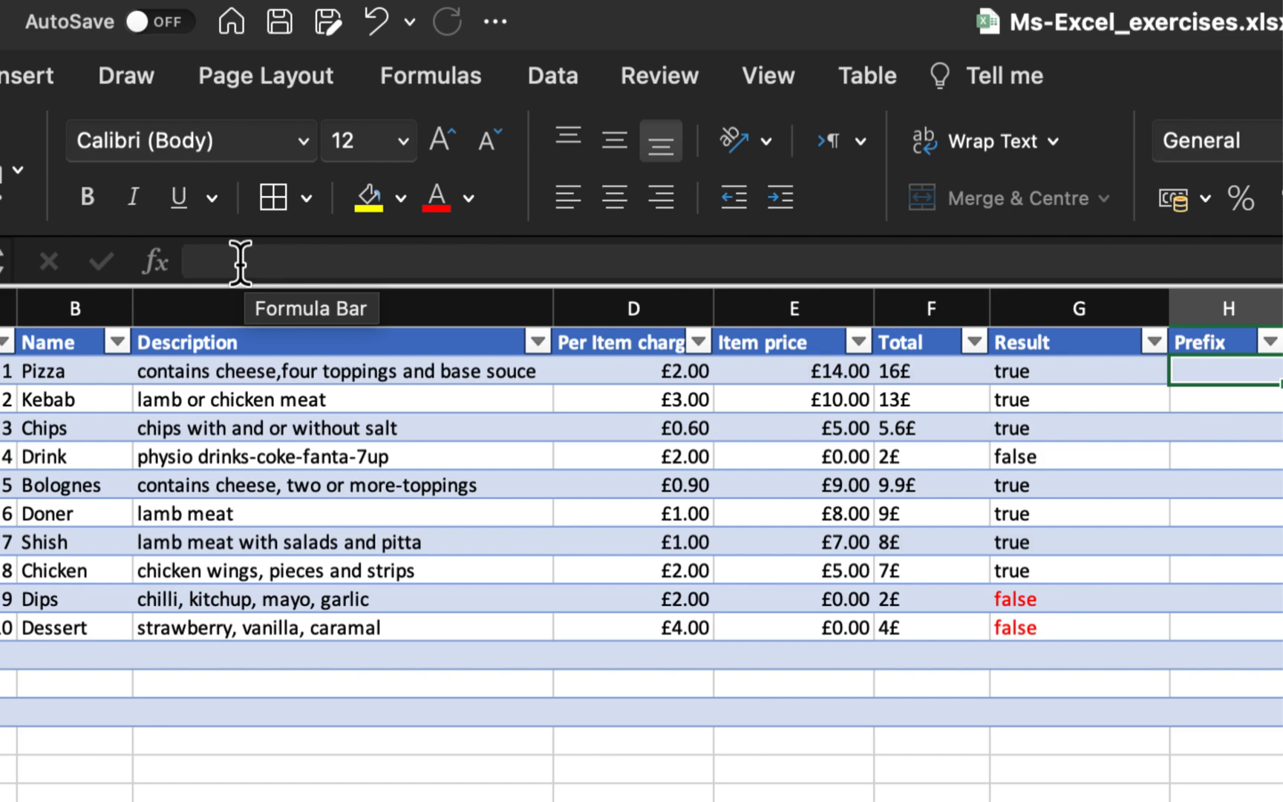
# Enter a LEFT formula in Prefix cell H2 that extracts the first 3 characters of the item's Name.
pyautogui.click(251, 252)
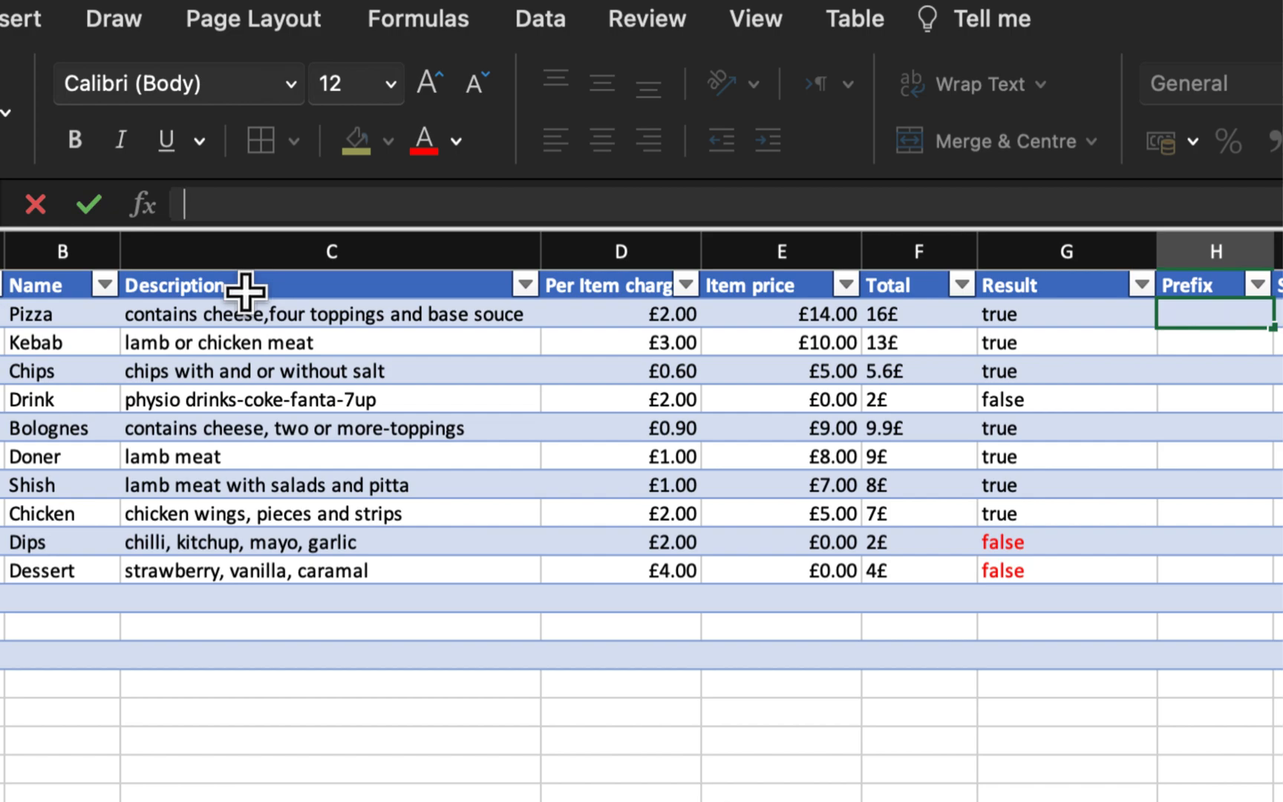
pyautogui.write('=')
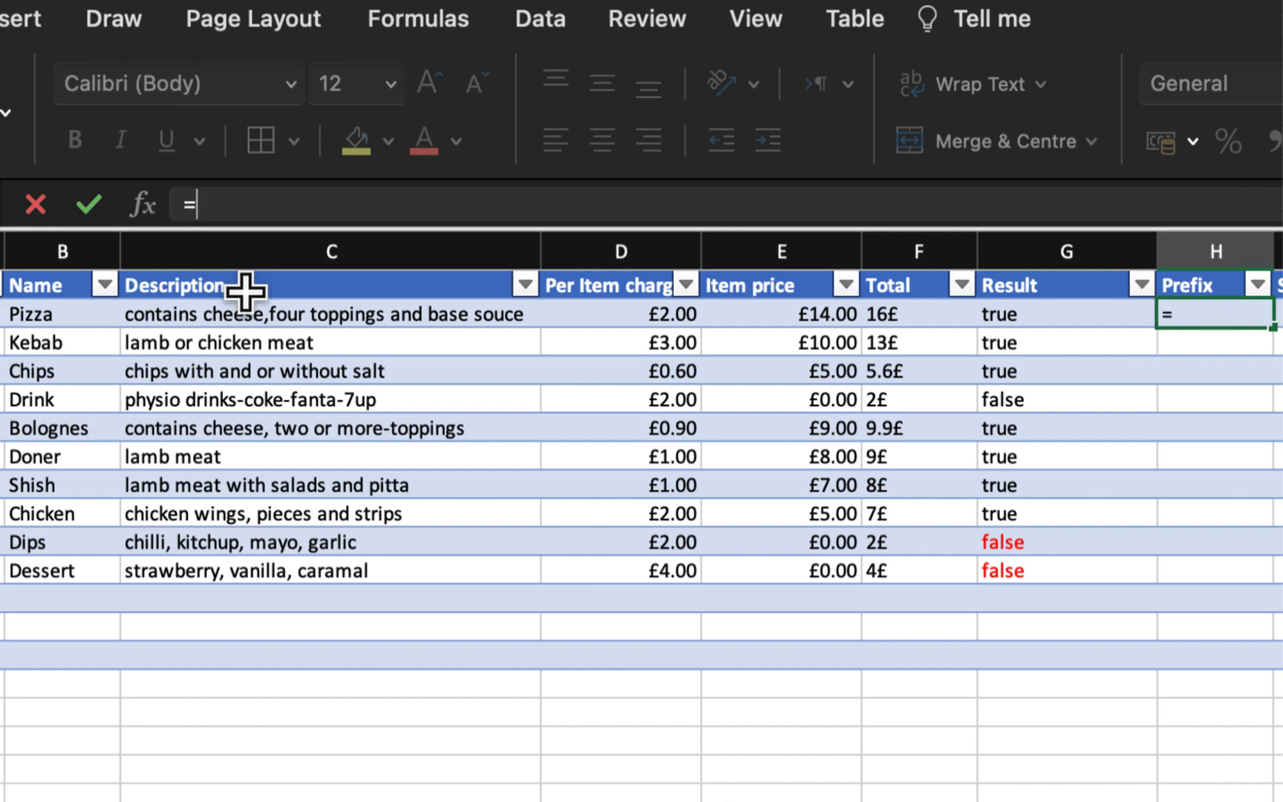
pyautogui.write('left(')
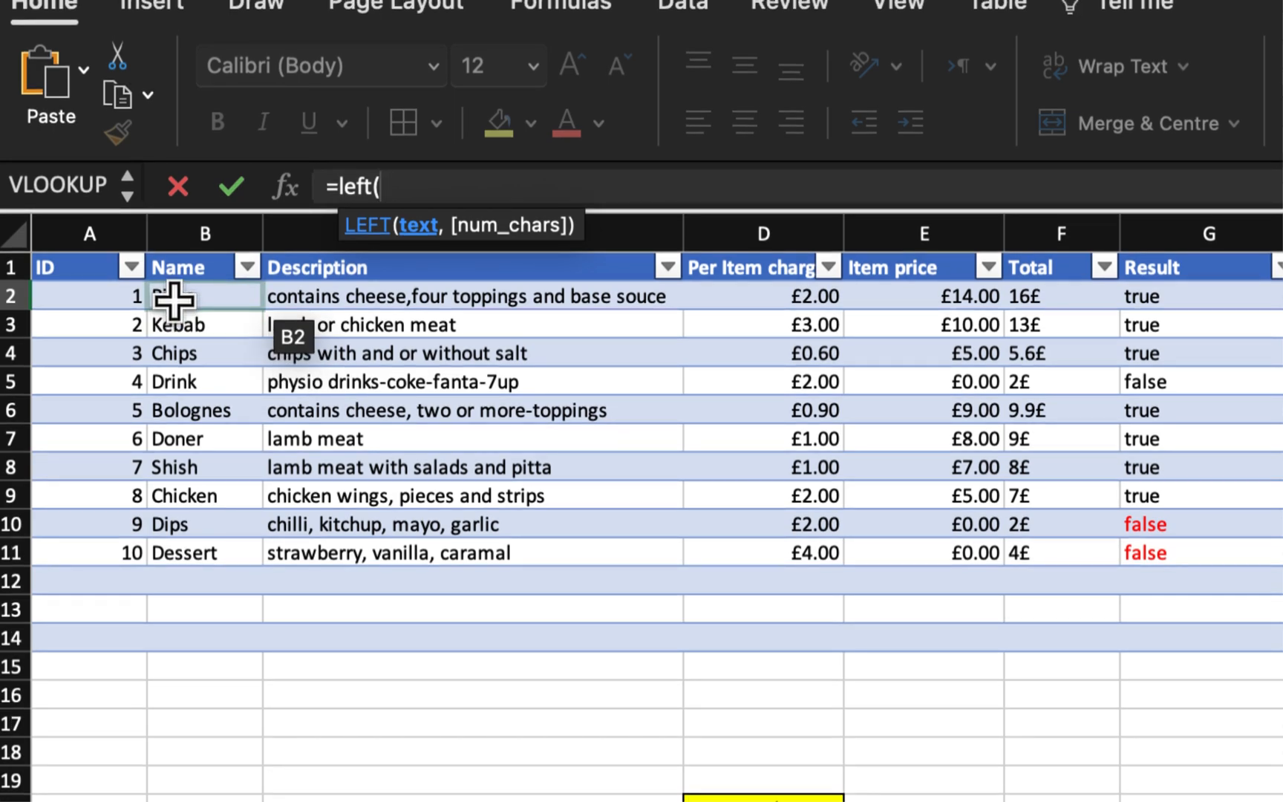
pyautogui.click(172, 299)
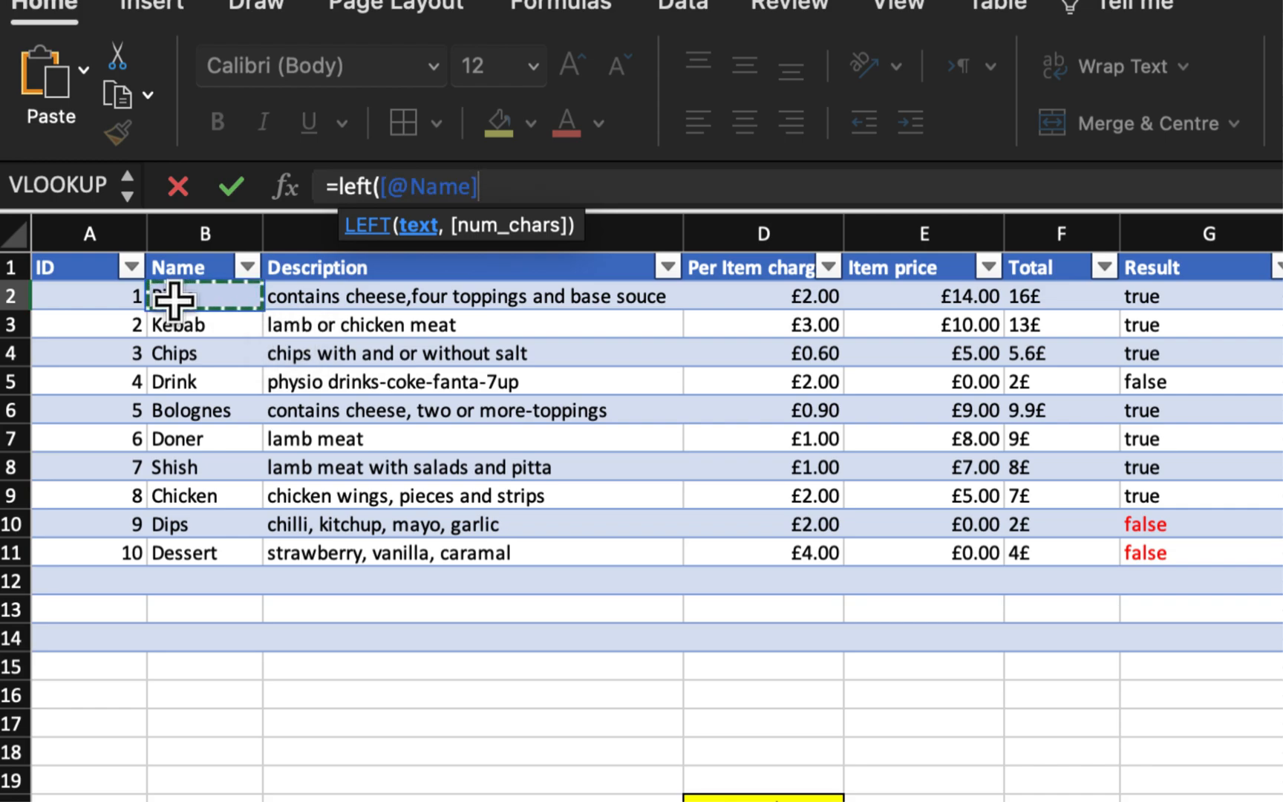
pyautogui.write(',')
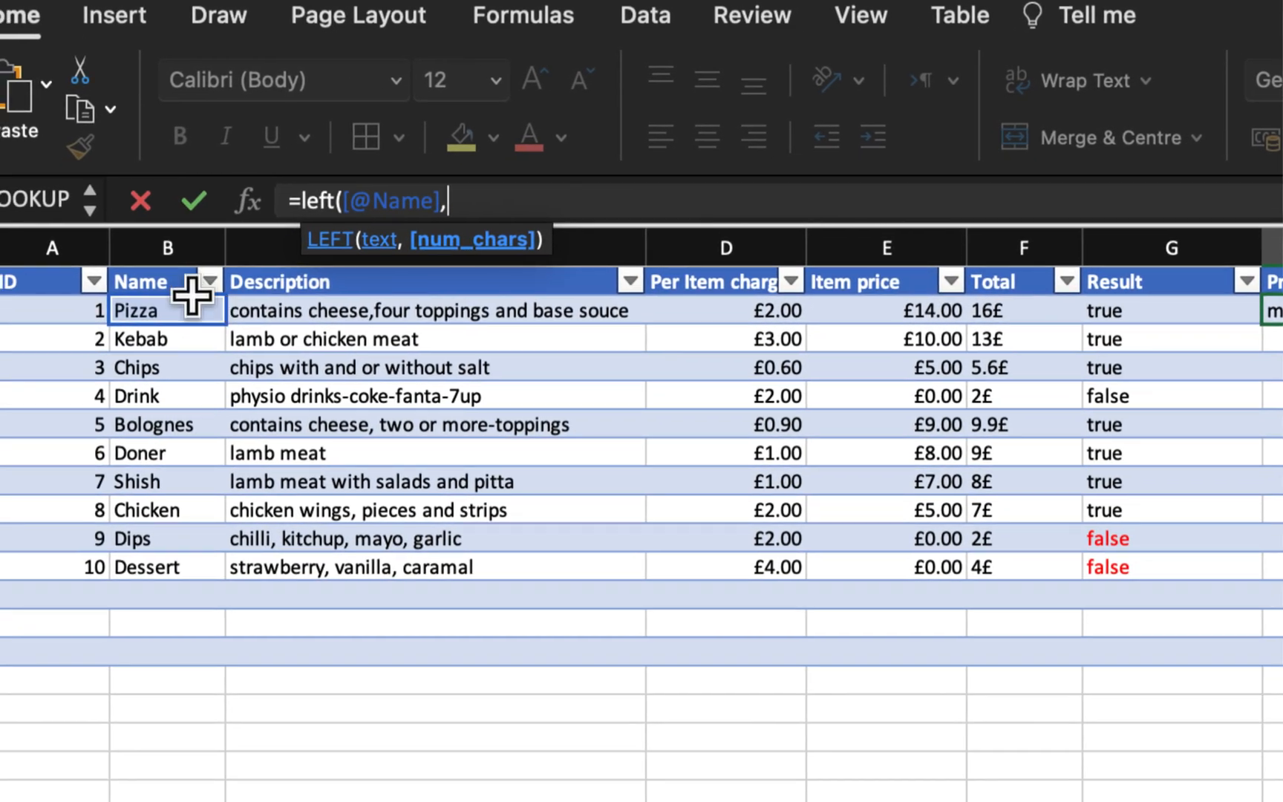
pyautogui.write(')')
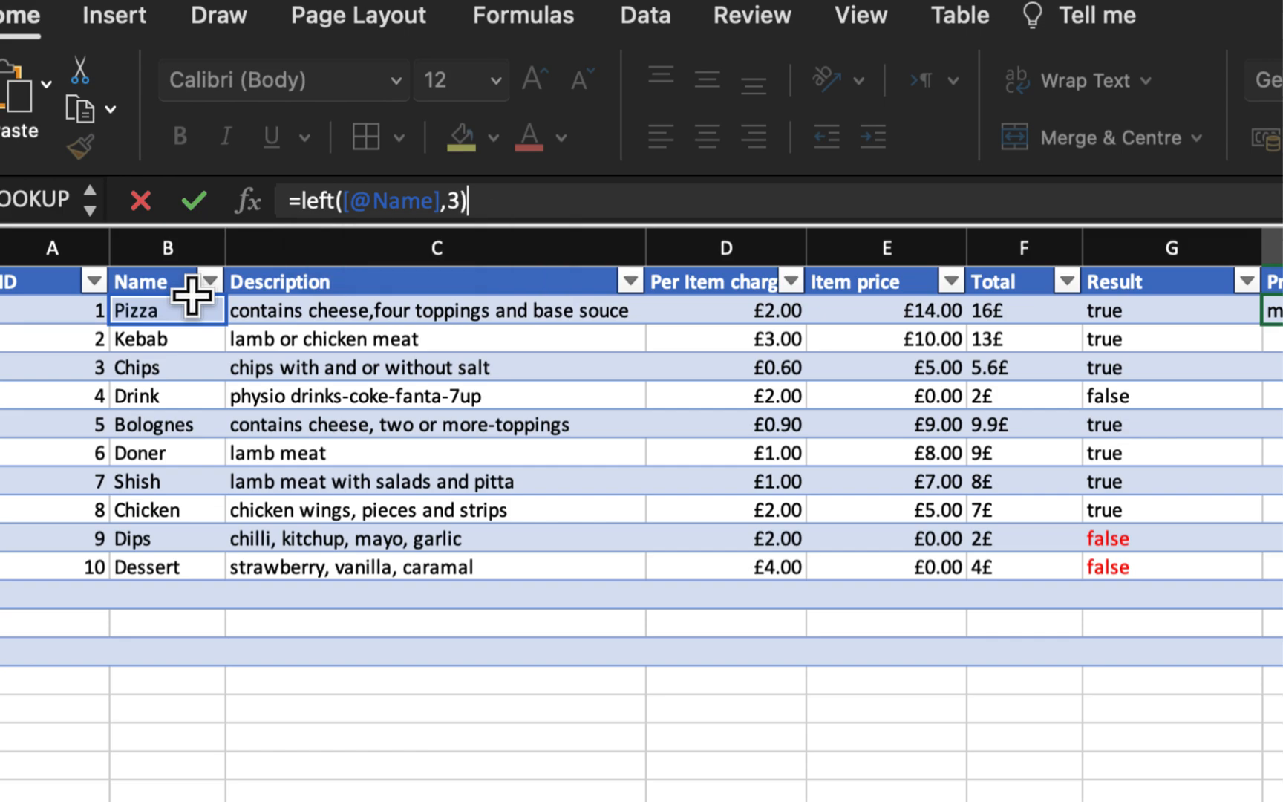
pyautogui.press('Return')
# Copy the LEFT formula from H2 down the Prefix column to H9.
pyautogui.hscroll(5, 193, 293)
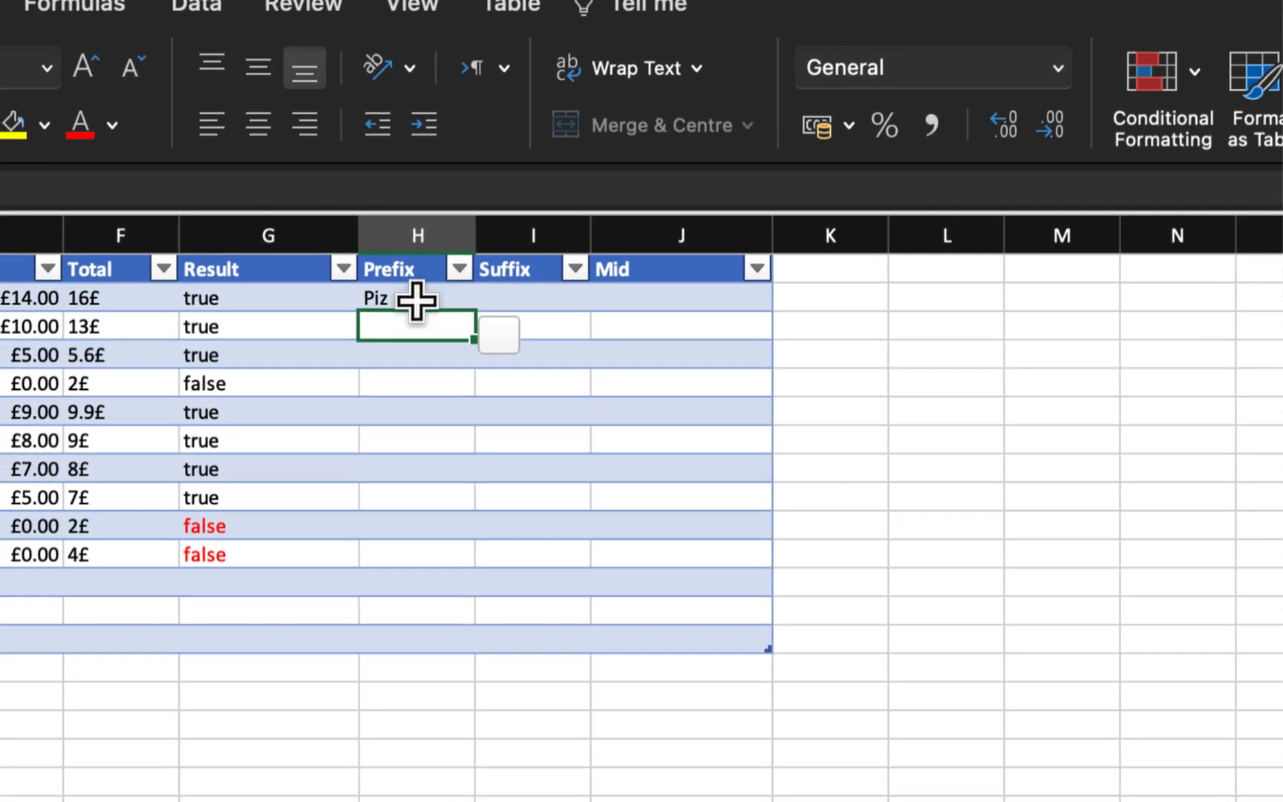
pyautogui.click(415, 301)
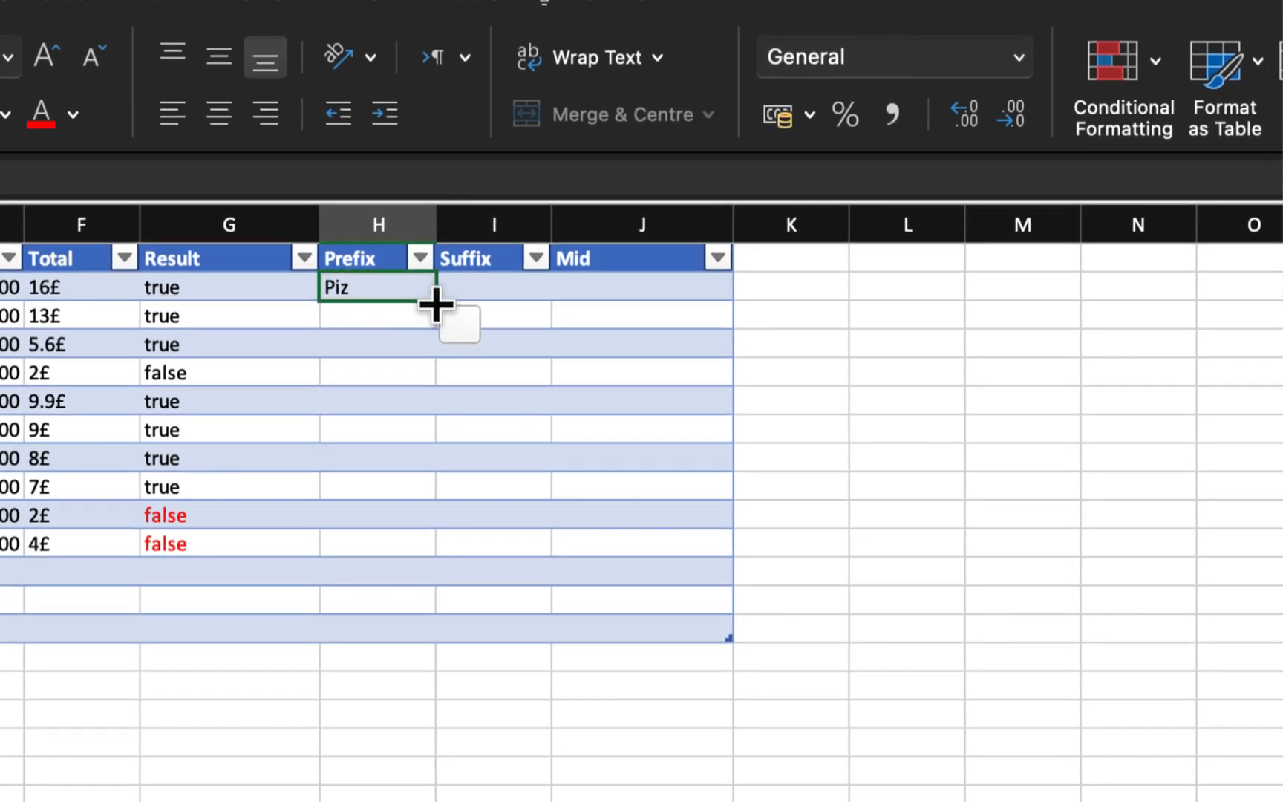
pyautogui.moveTo(436, 302); pyautogui.dragTo(438, 473)
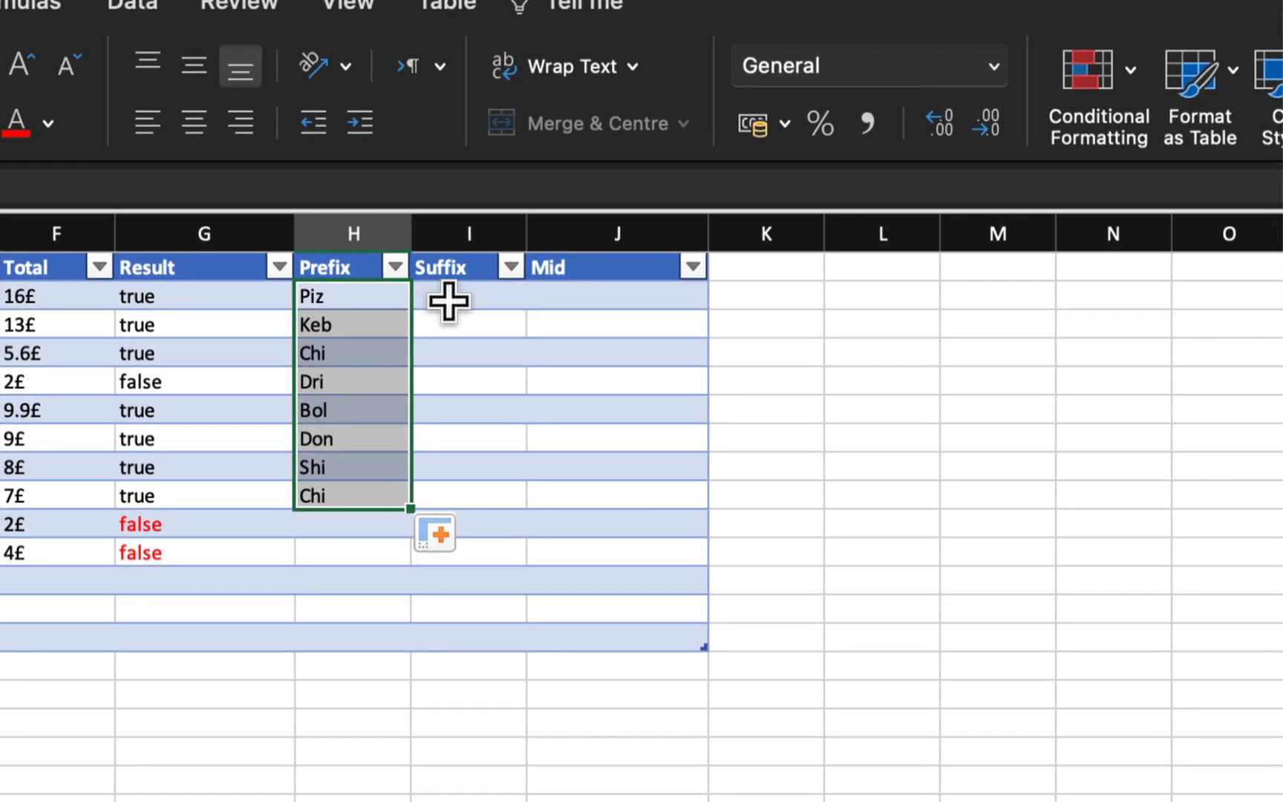
# Enter a RIGHT formula in Suffix cell I2 that extracts the last 1 character of the item's Name.
pyautogui.click(536, 223)
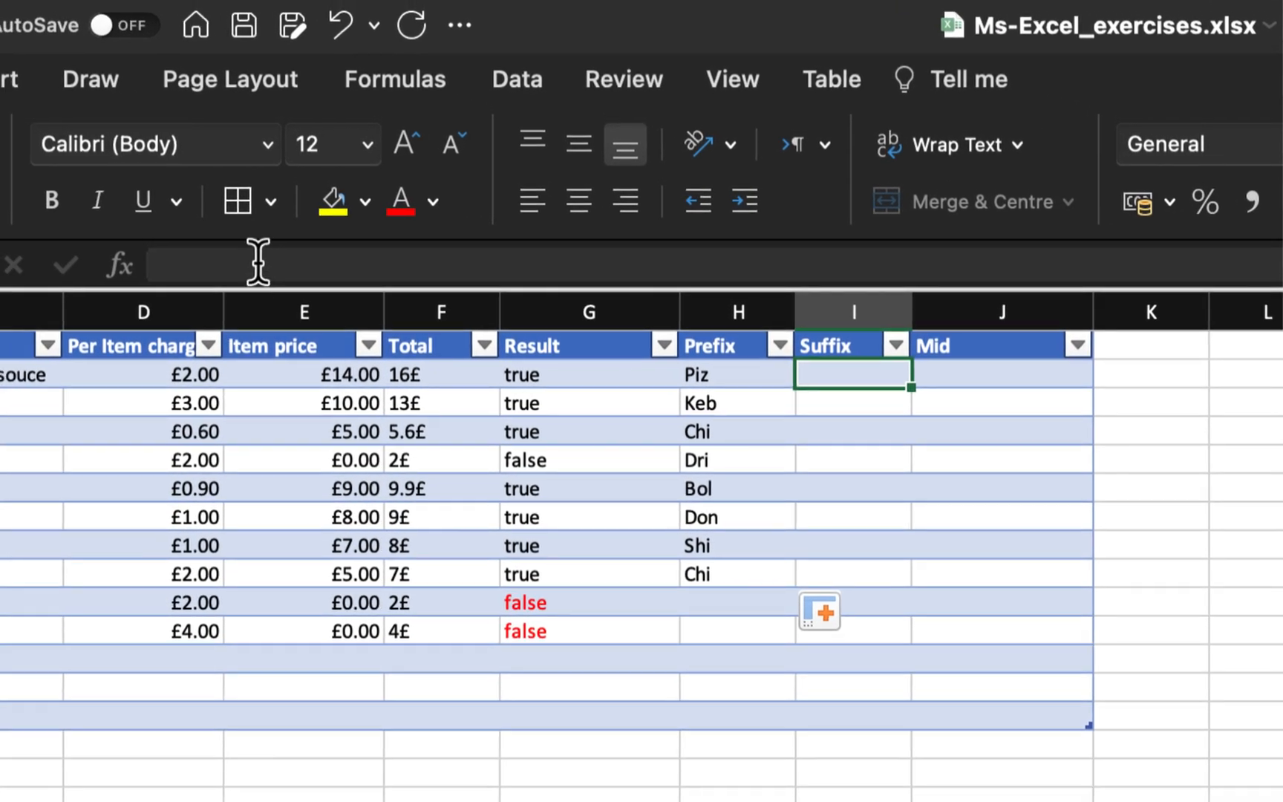
pyautogui.click(258, 263)
pyautogui.write('=')
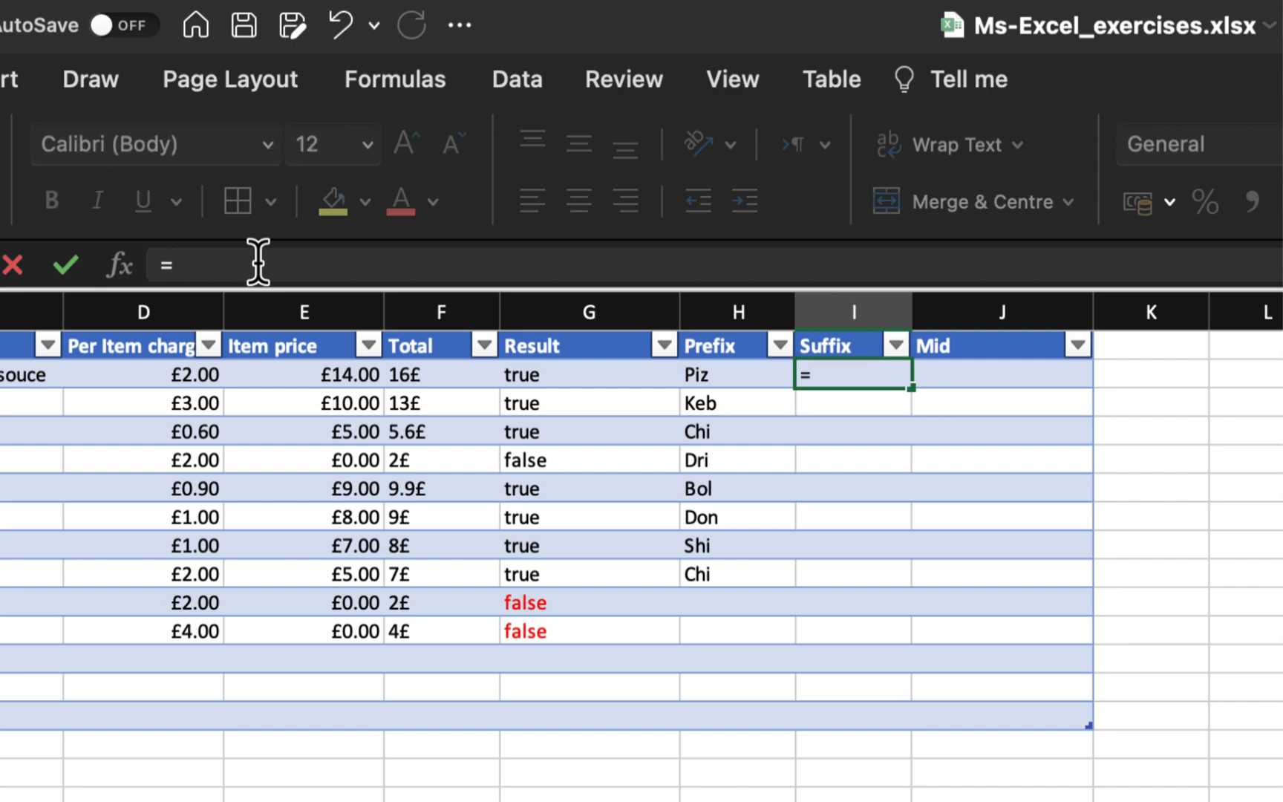
pyautogui.write('right')
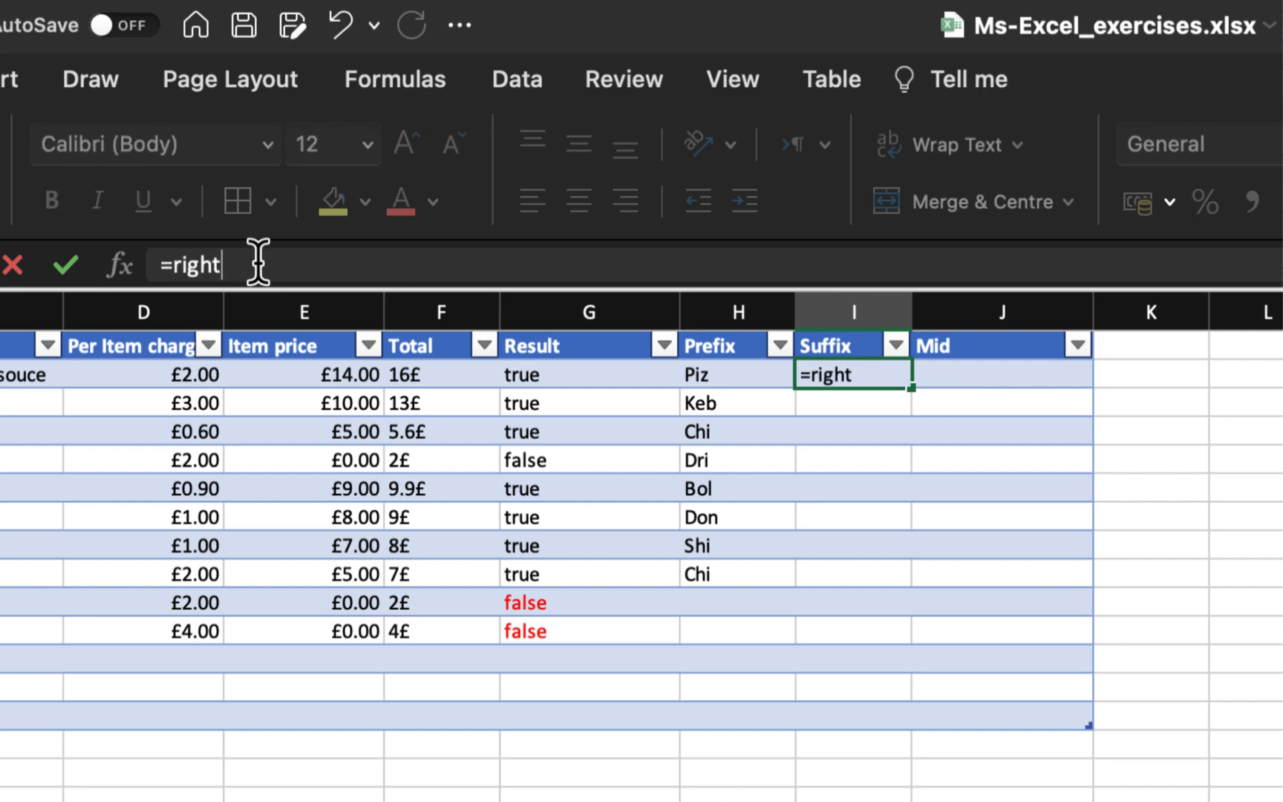
pyautogui.write('(')
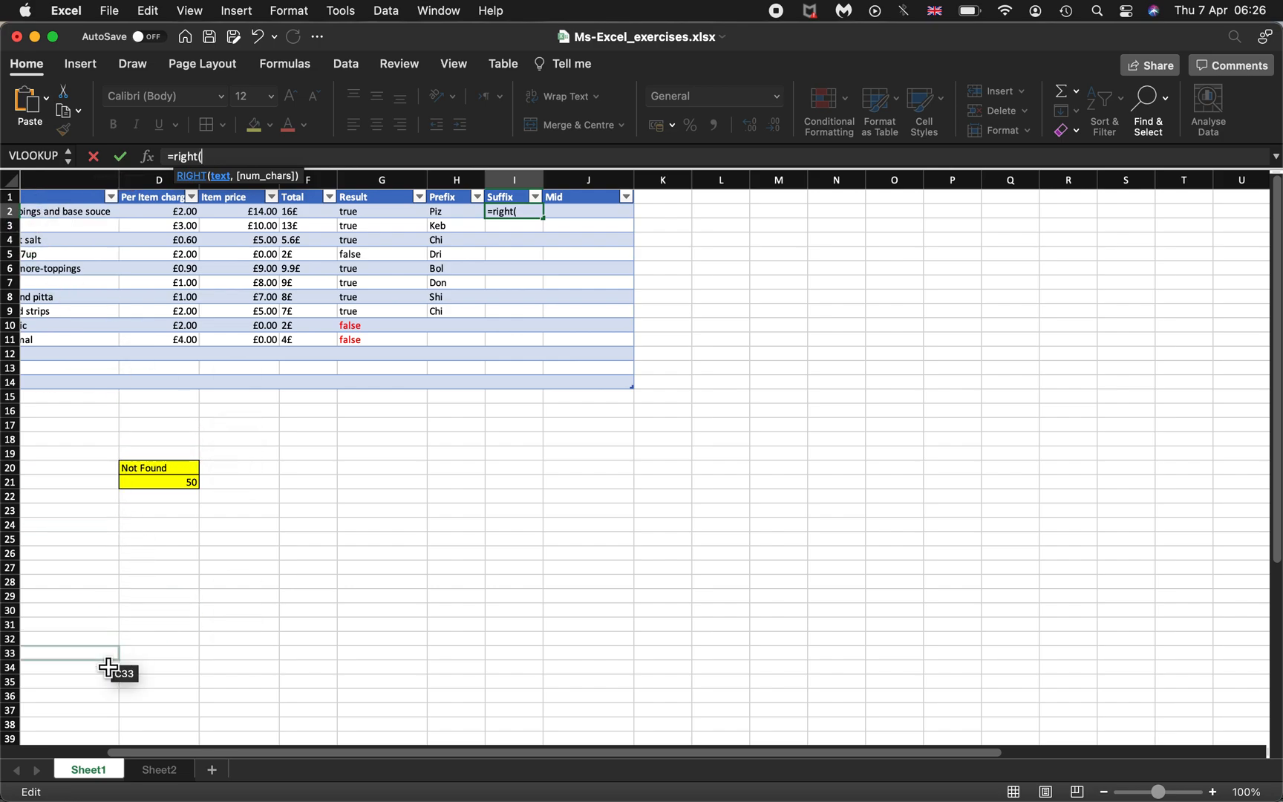
pyautogui.hscroll(-5, 108, 666)
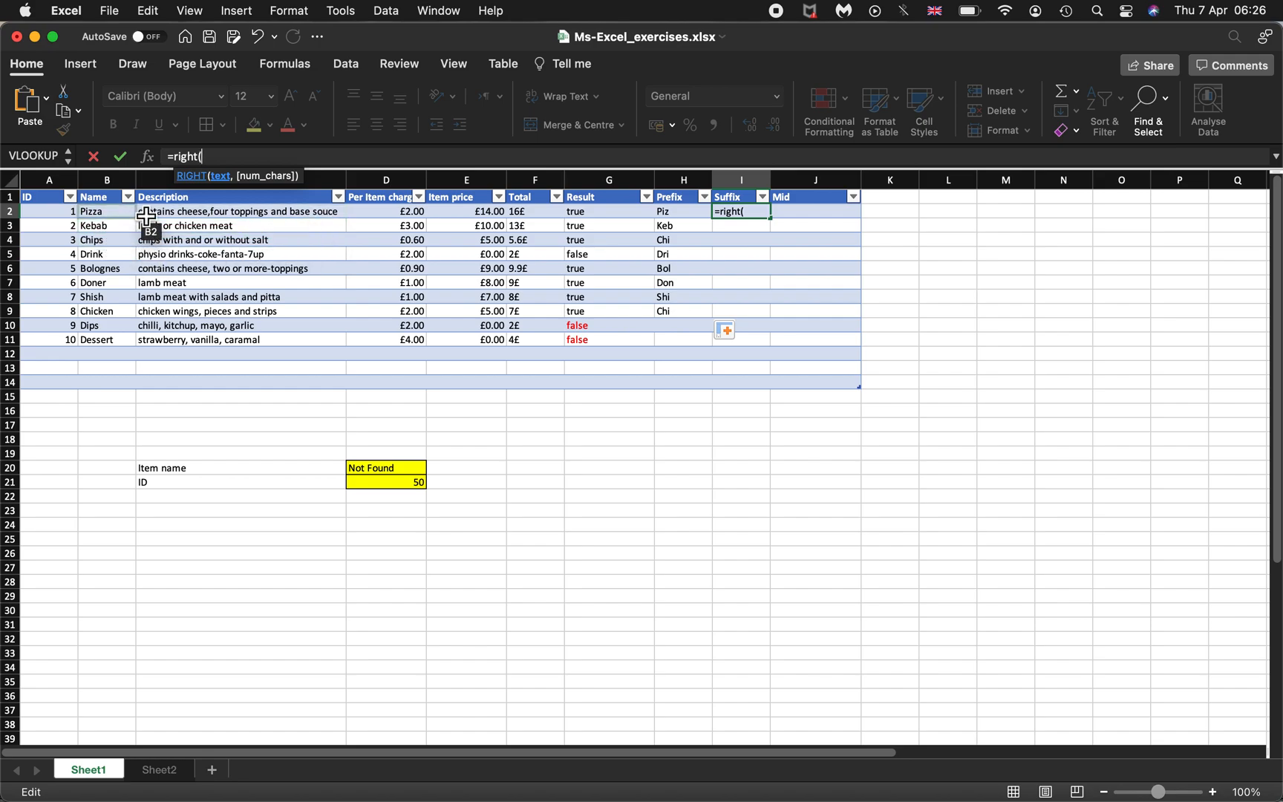
pyautogui.click(123, 216)
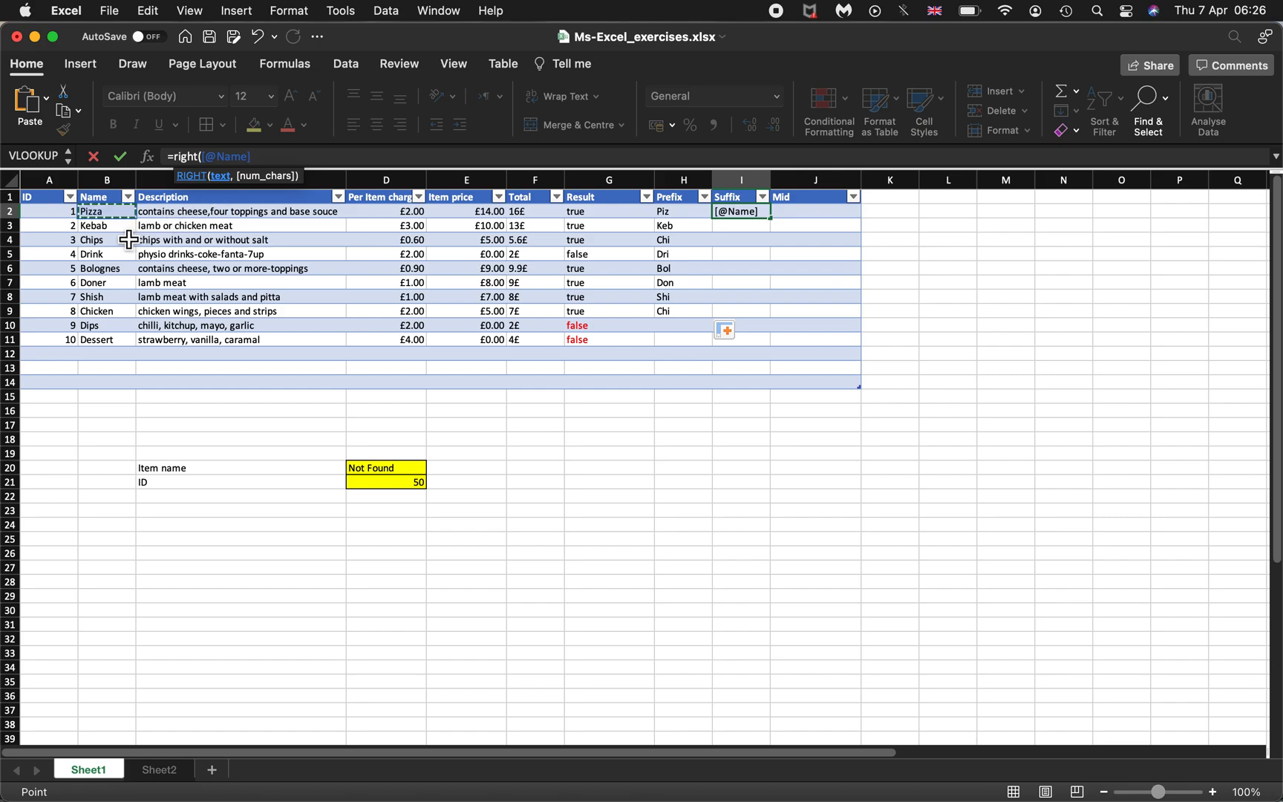
pyautogui.write(',')
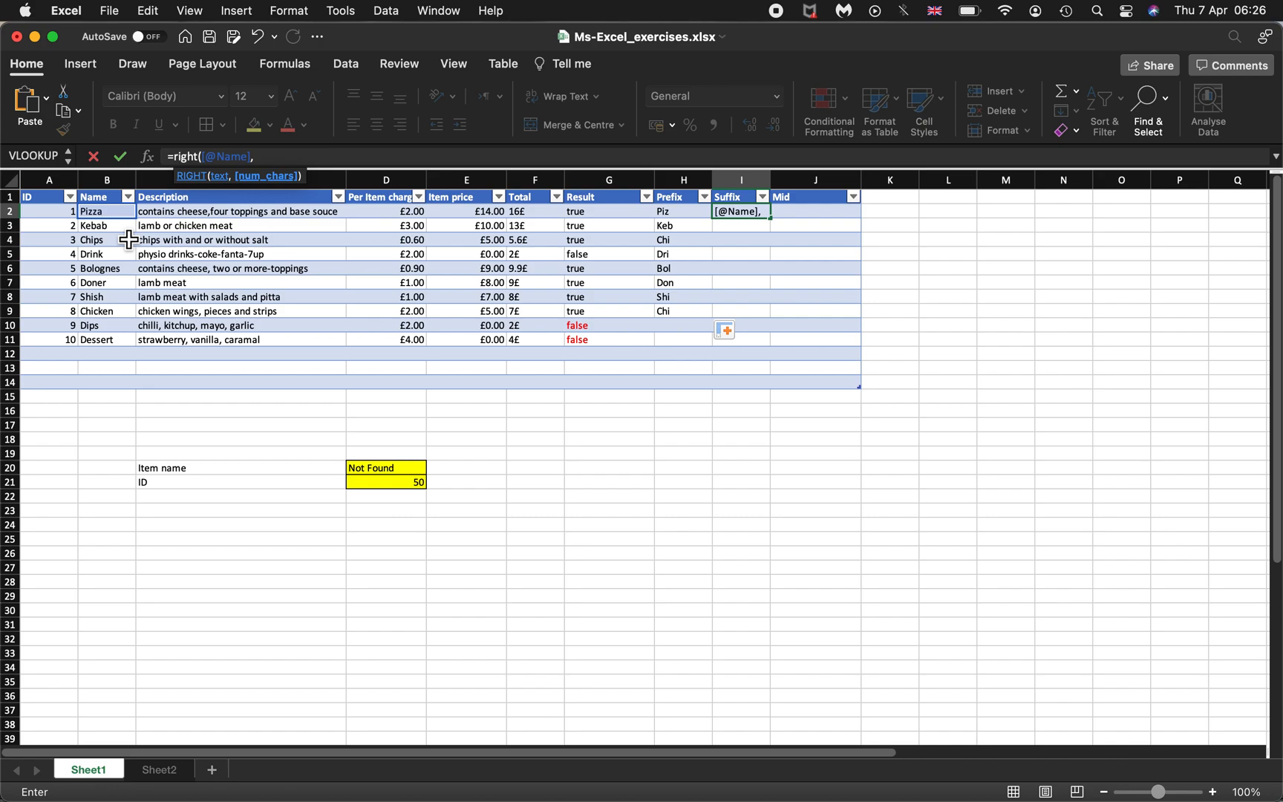
pyautogui.write('1')
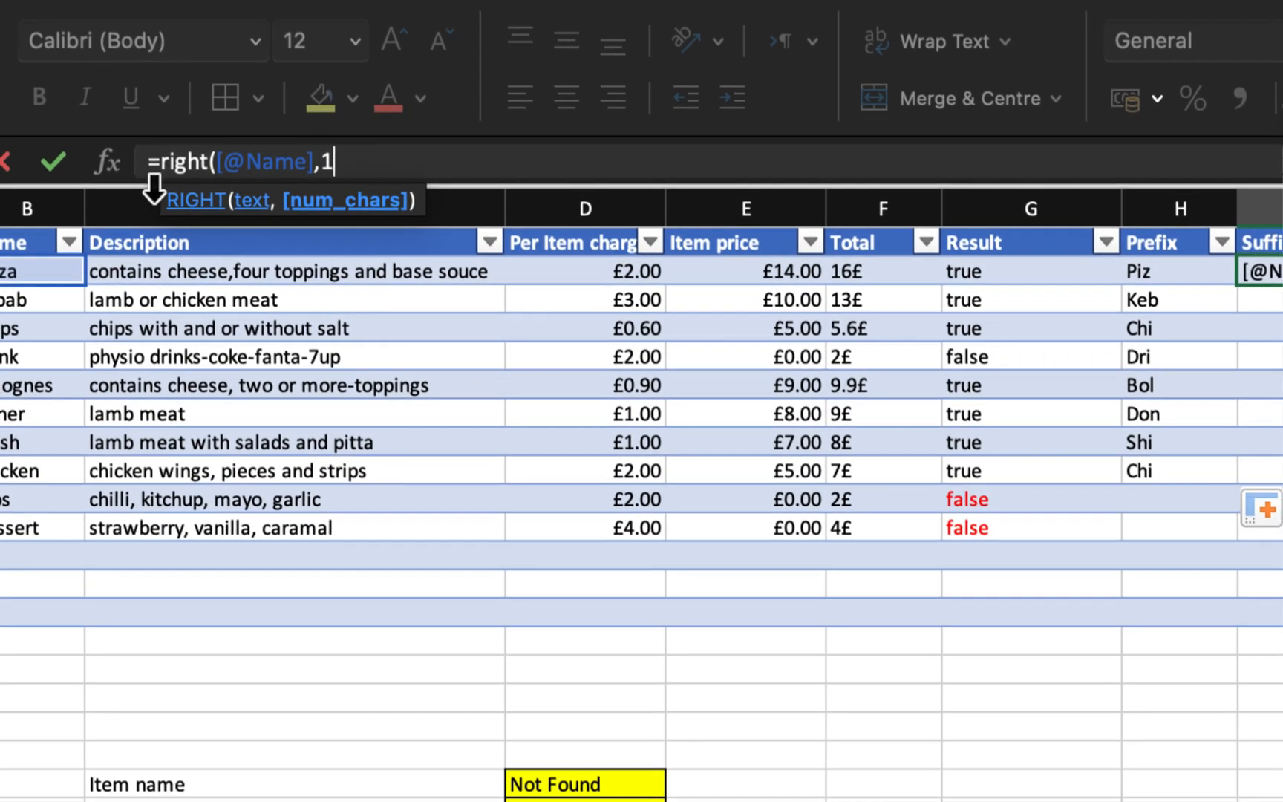
pyautogui.write(')')
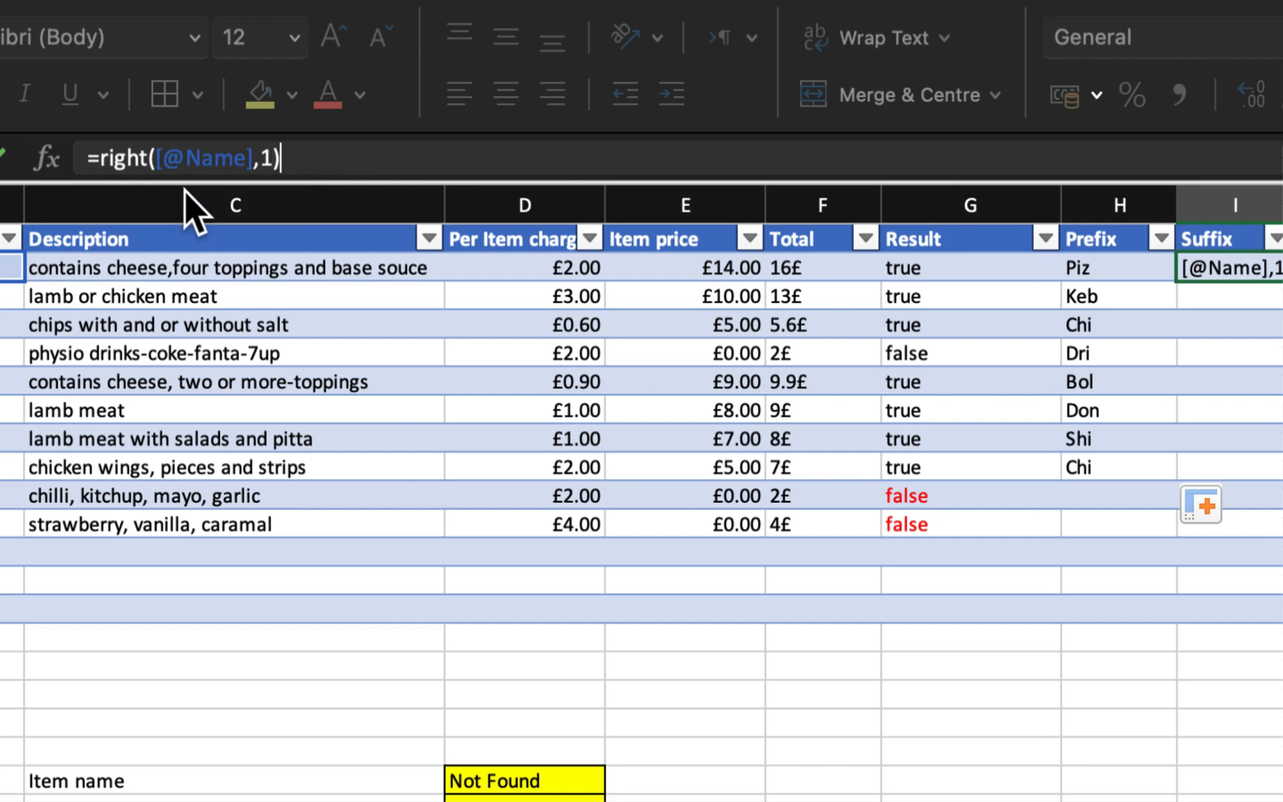
pyautogui.press('Return')
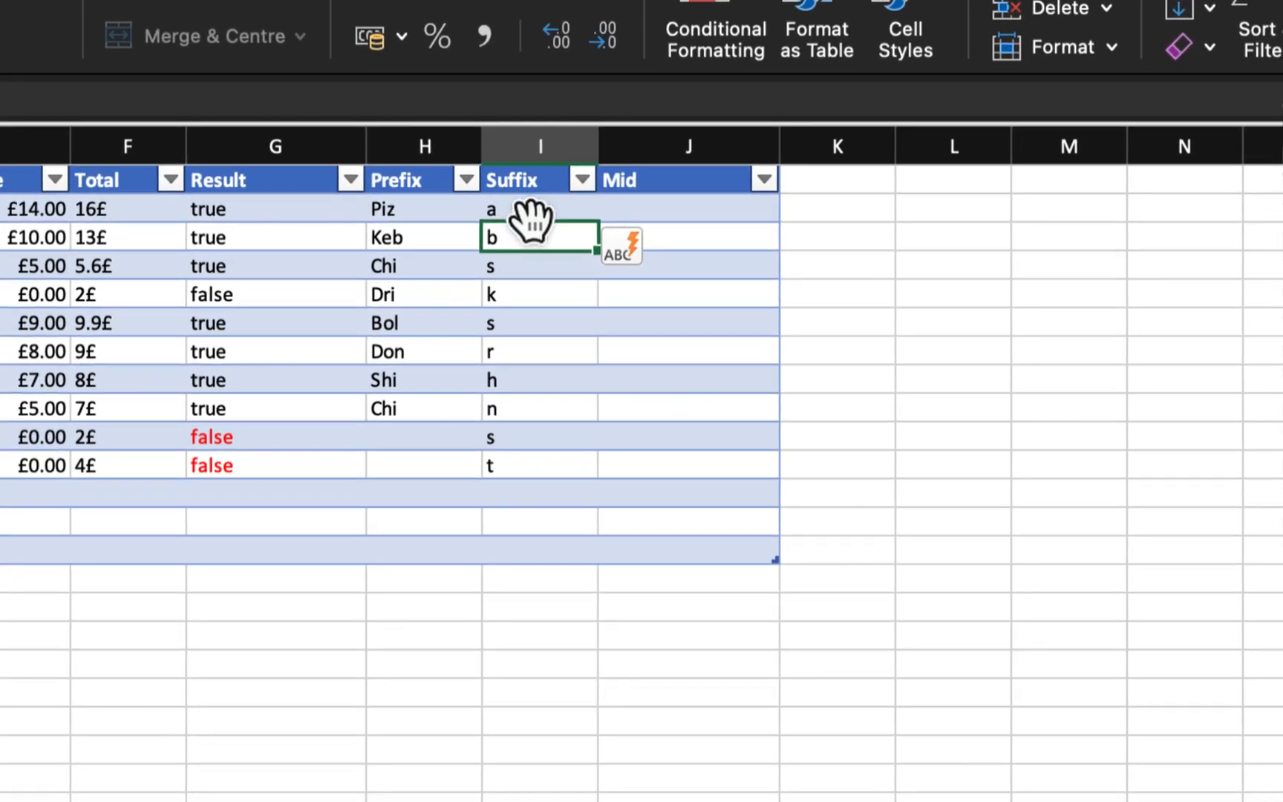
pyautogui.click(524, 212)
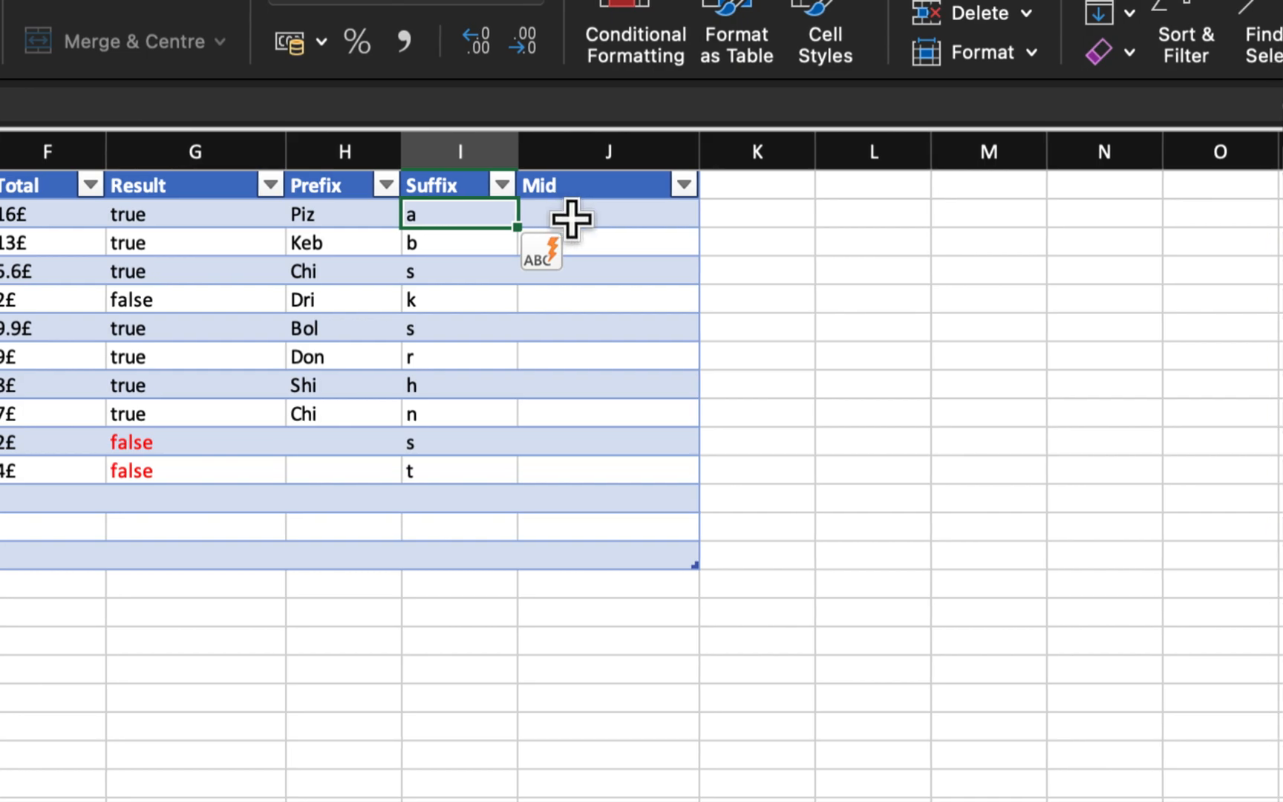
# Enter a MID formula in Mid cell J2 that extracts 4 characters from the item's Description, starting at character 11.
pyautogui.click(567, 219)
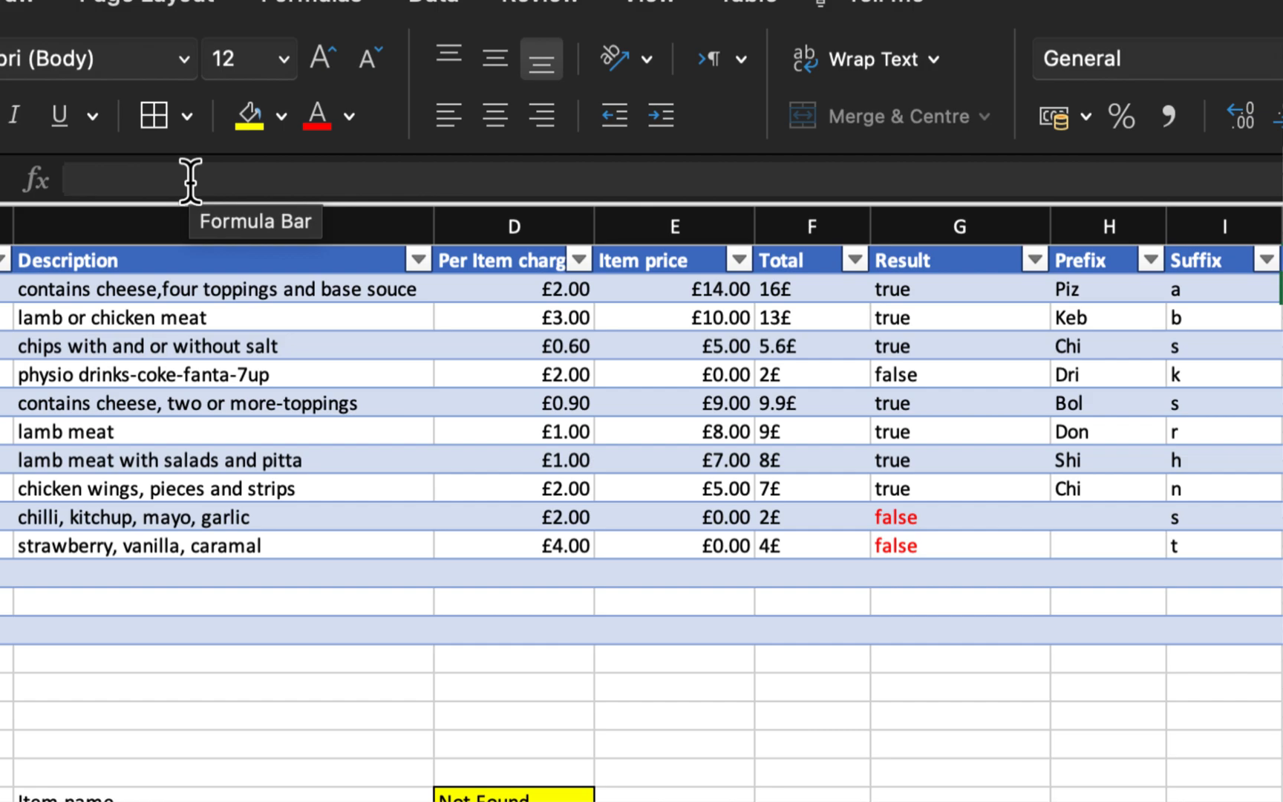
pyautogui.click(190, 180)
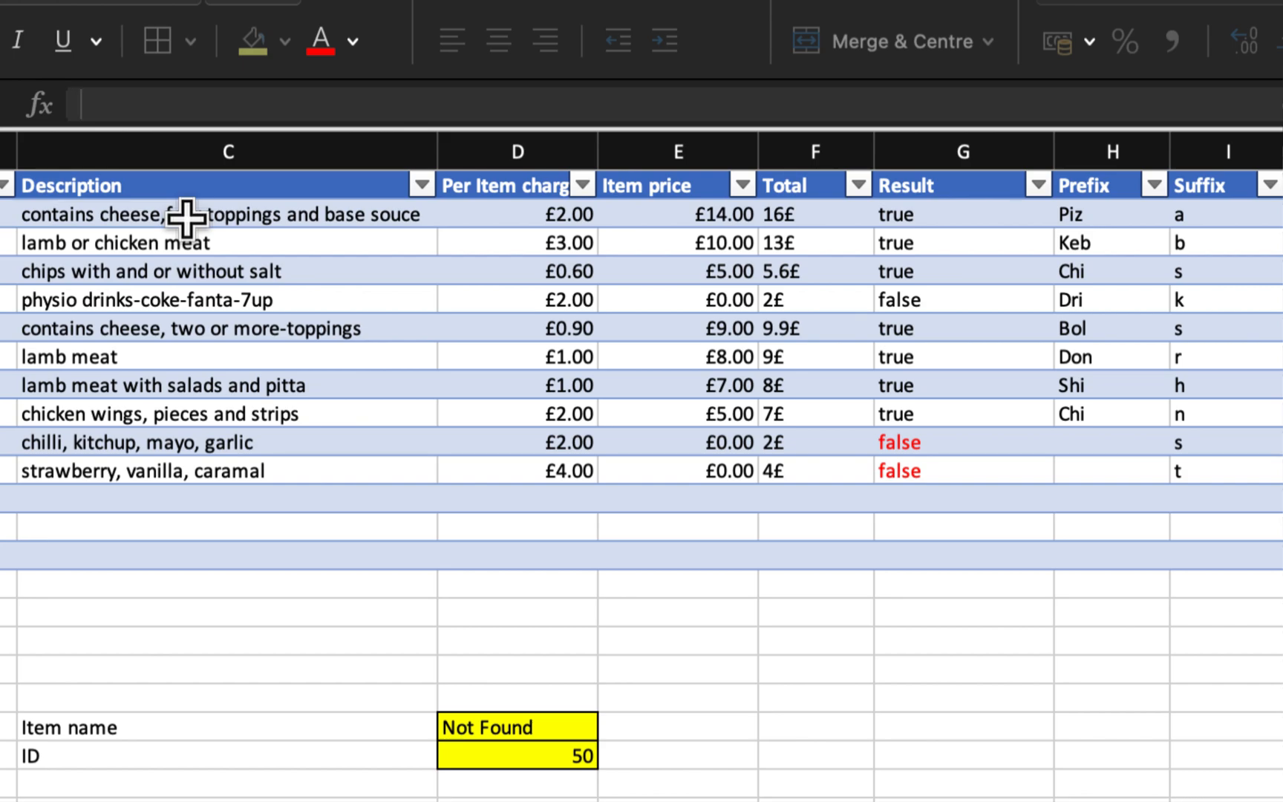
pyautogui.write('=mid')
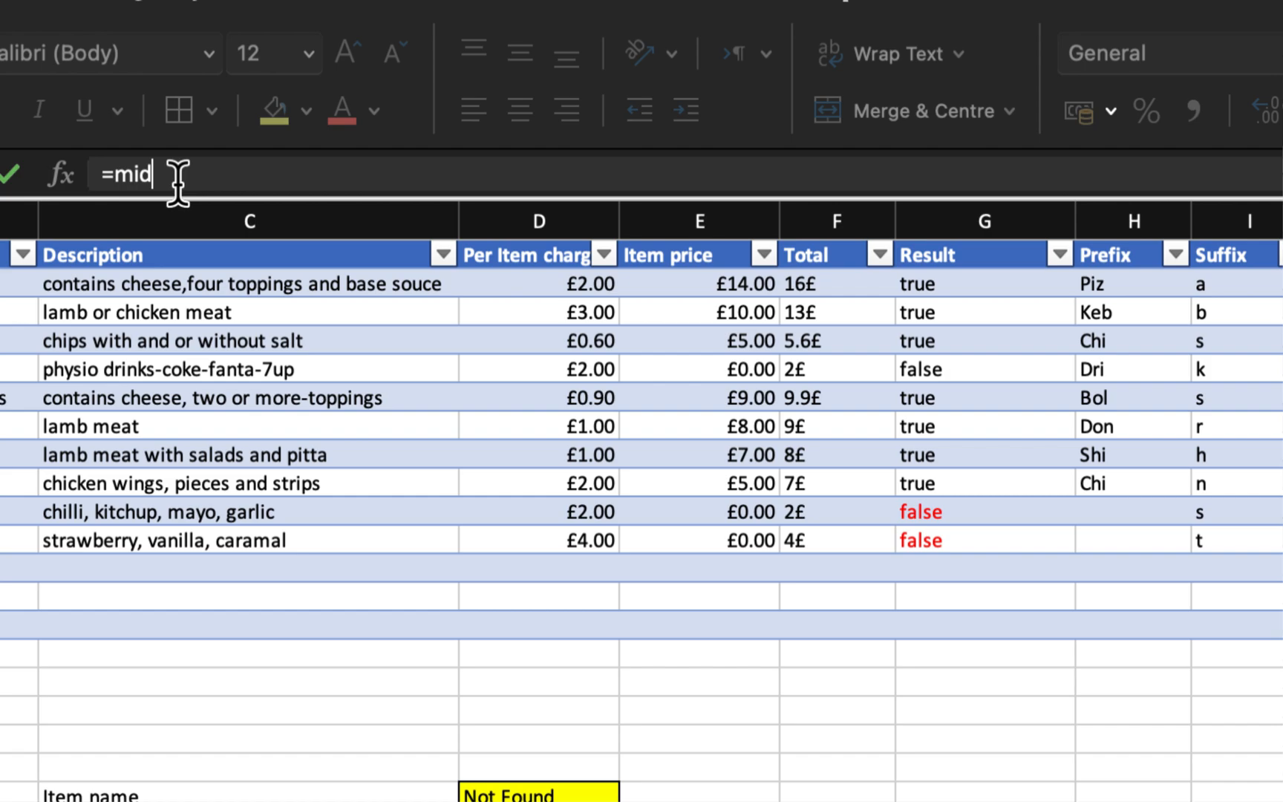
pyautogui.write('(')
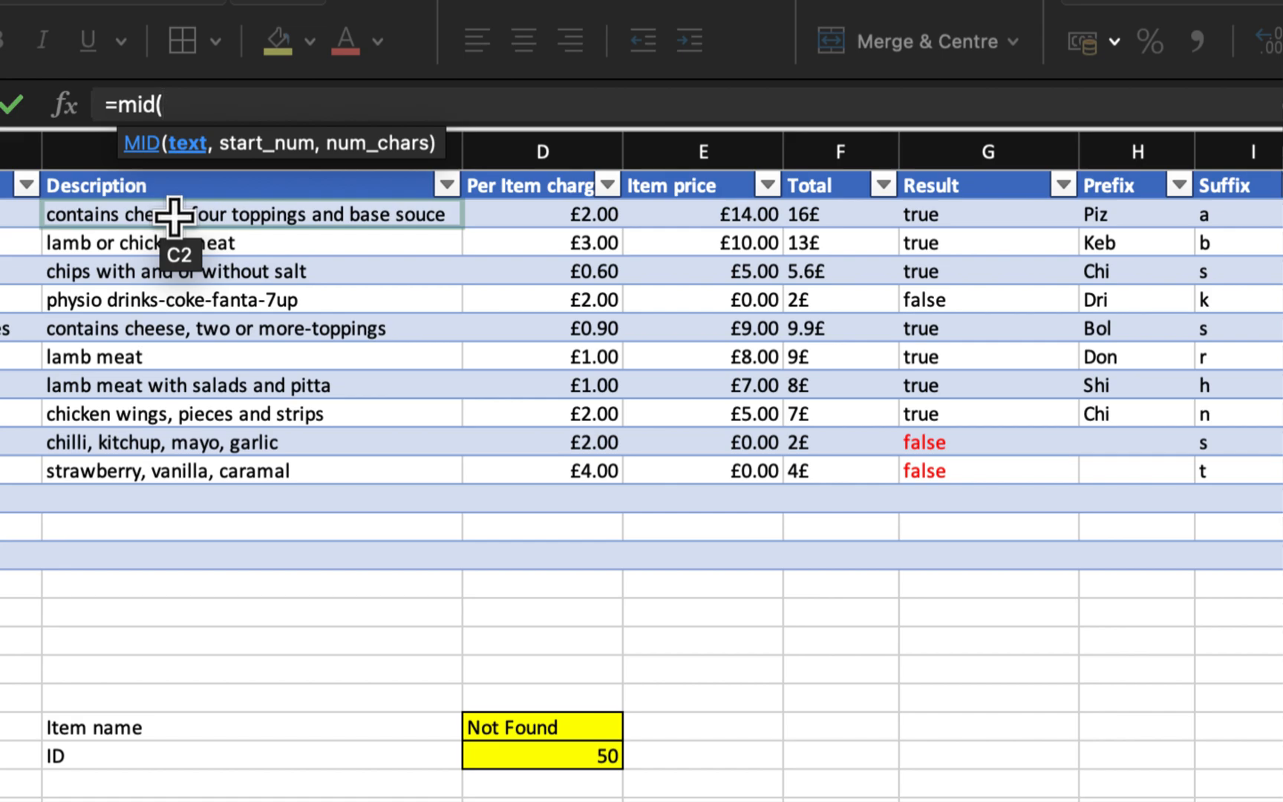
pyautogui.click(174, 216)
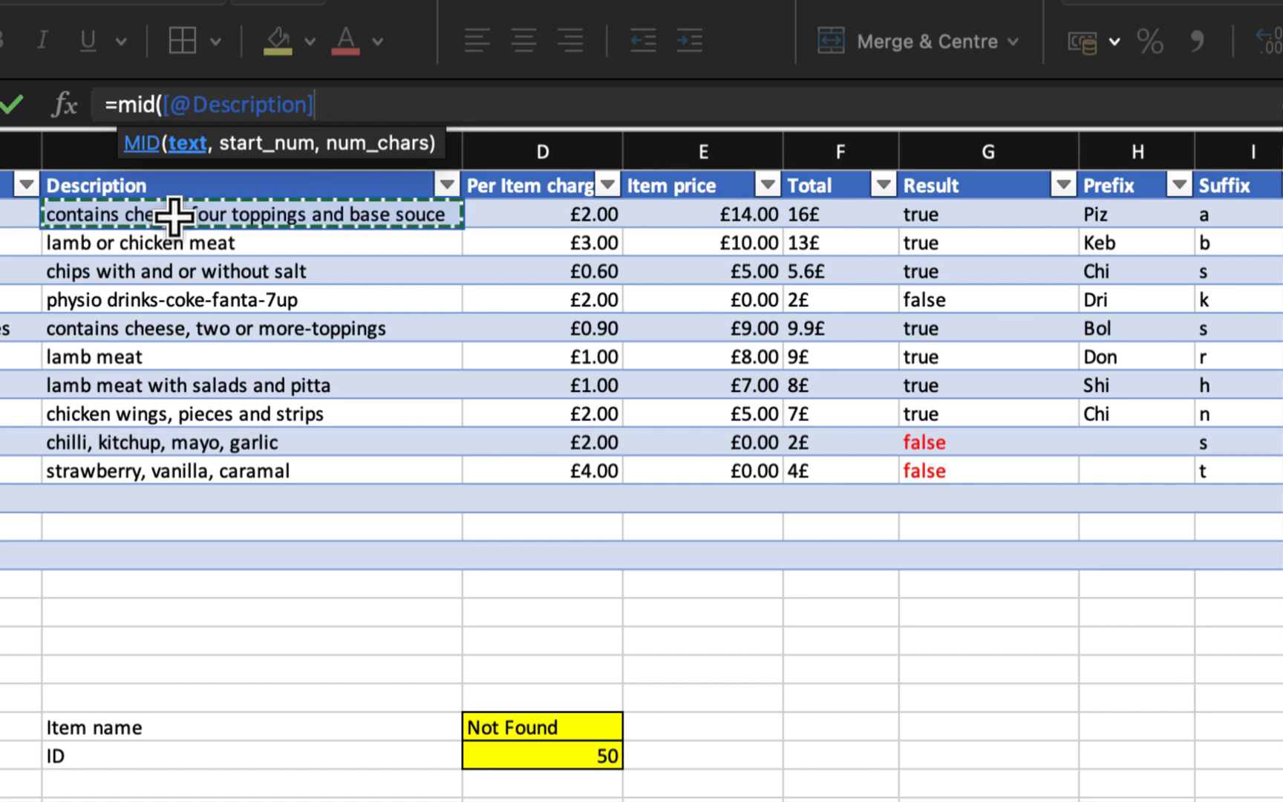
pyautogui.write(',')
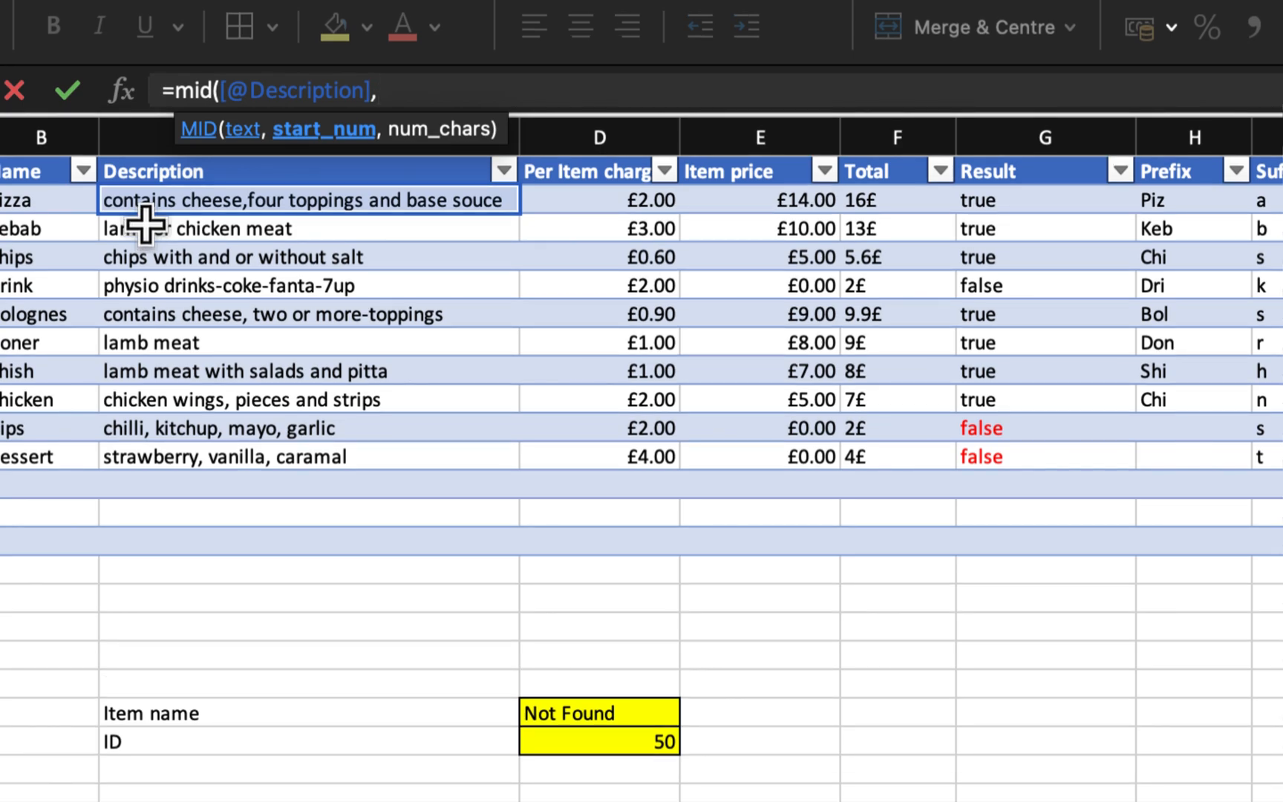
pyautogui.write('11')
pyautogui.write(',')
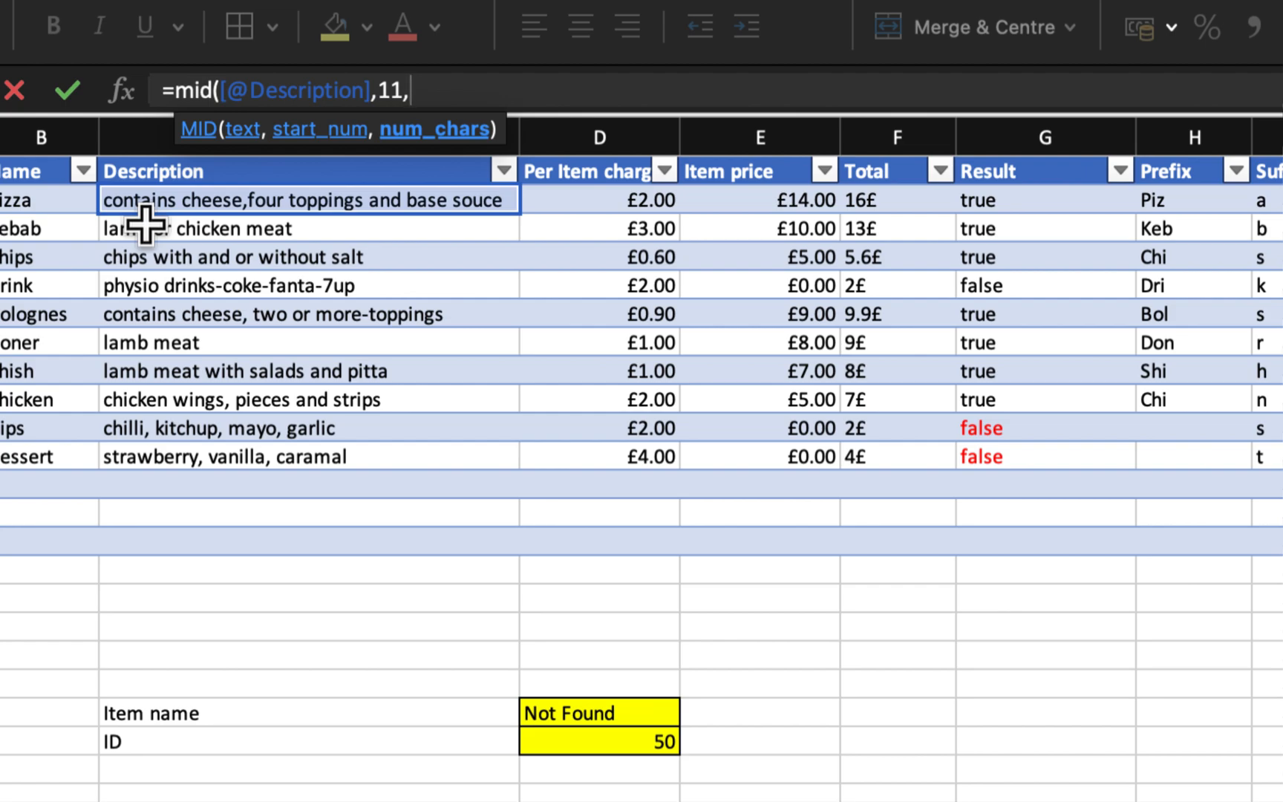
pyautogui.write('4)')
pyautogui.press('Return')
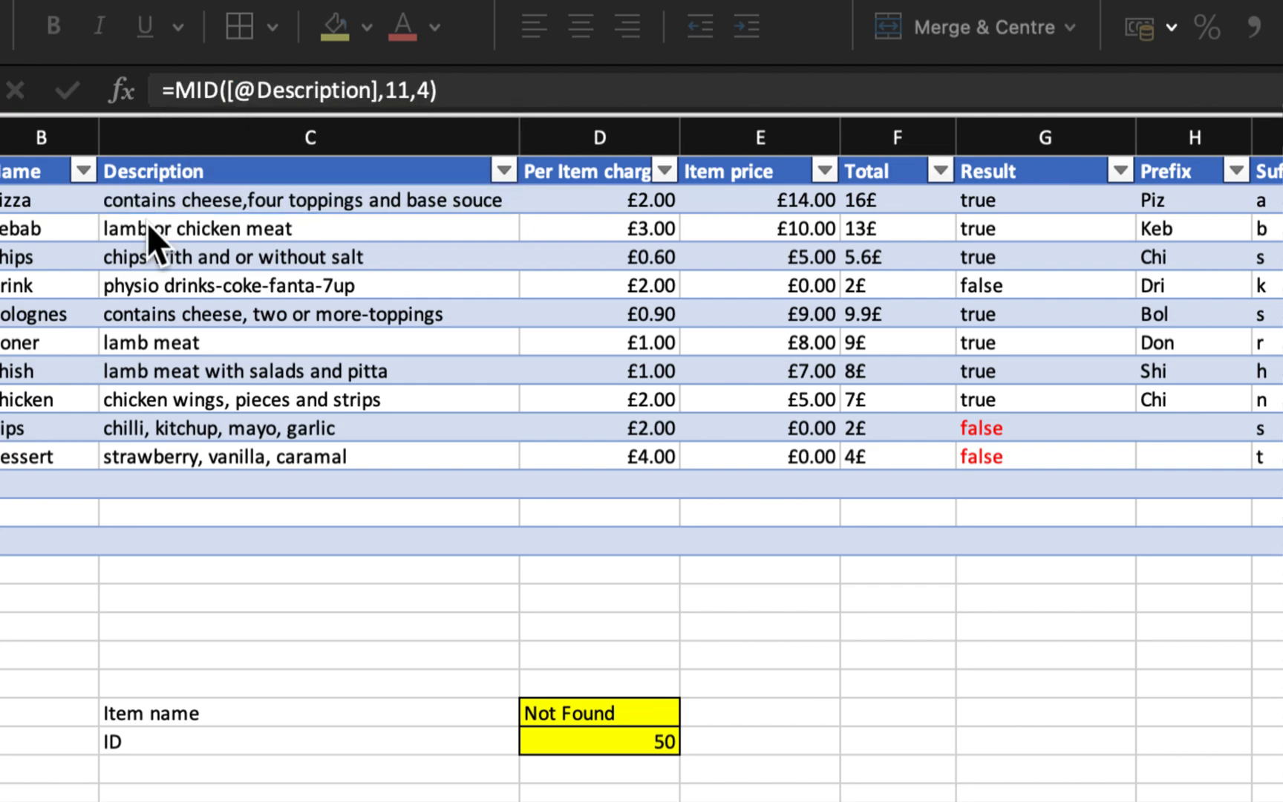
# Change the start position of the MID formula in J2 to 16.
pyautogui.hscroll(5, 147, 223)
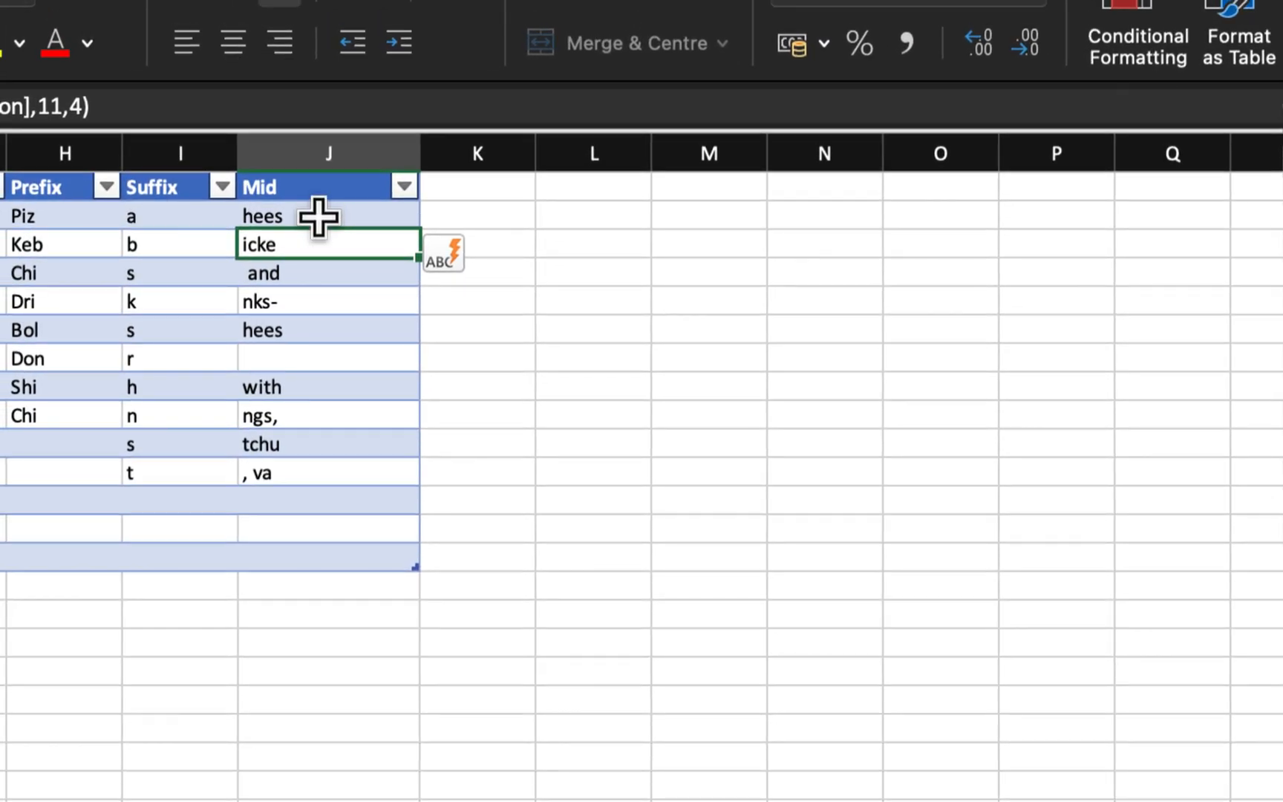
pyautogui.click(298, 153)
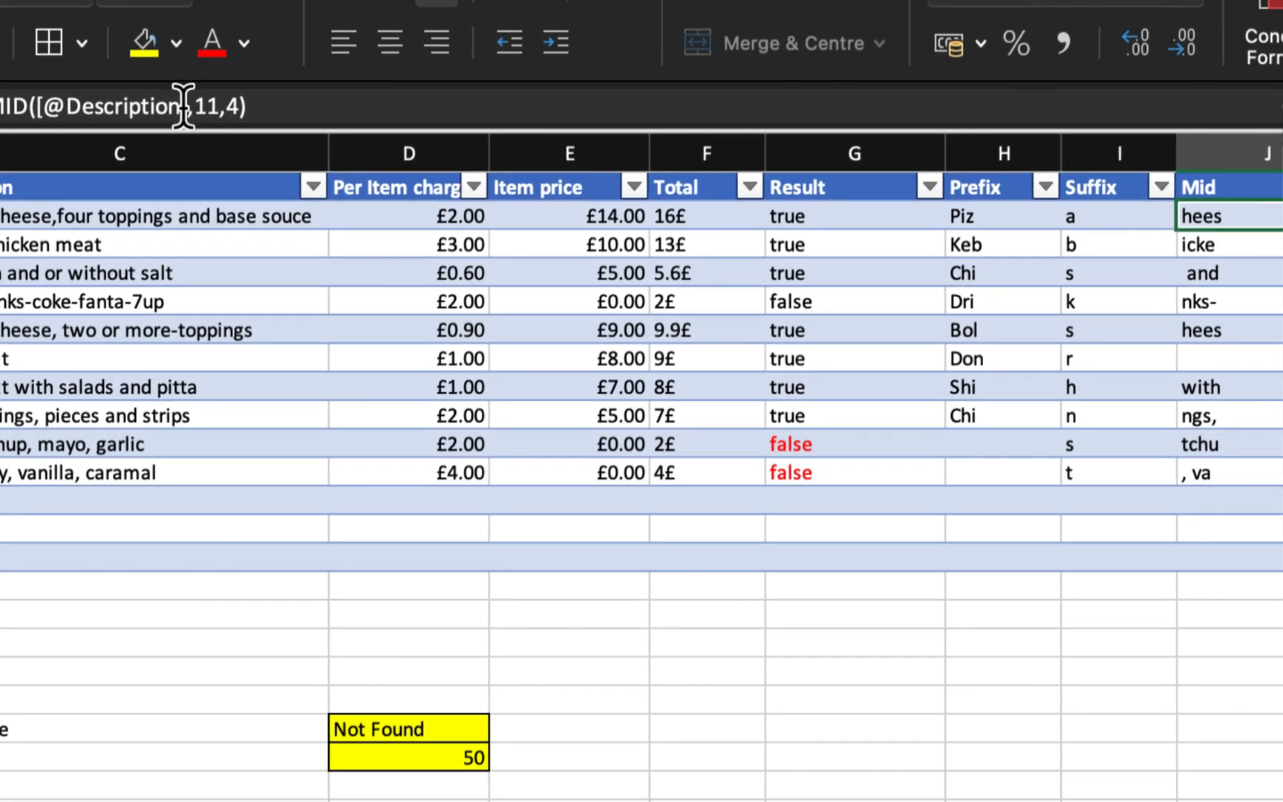
pyautogui.click(212, 106)
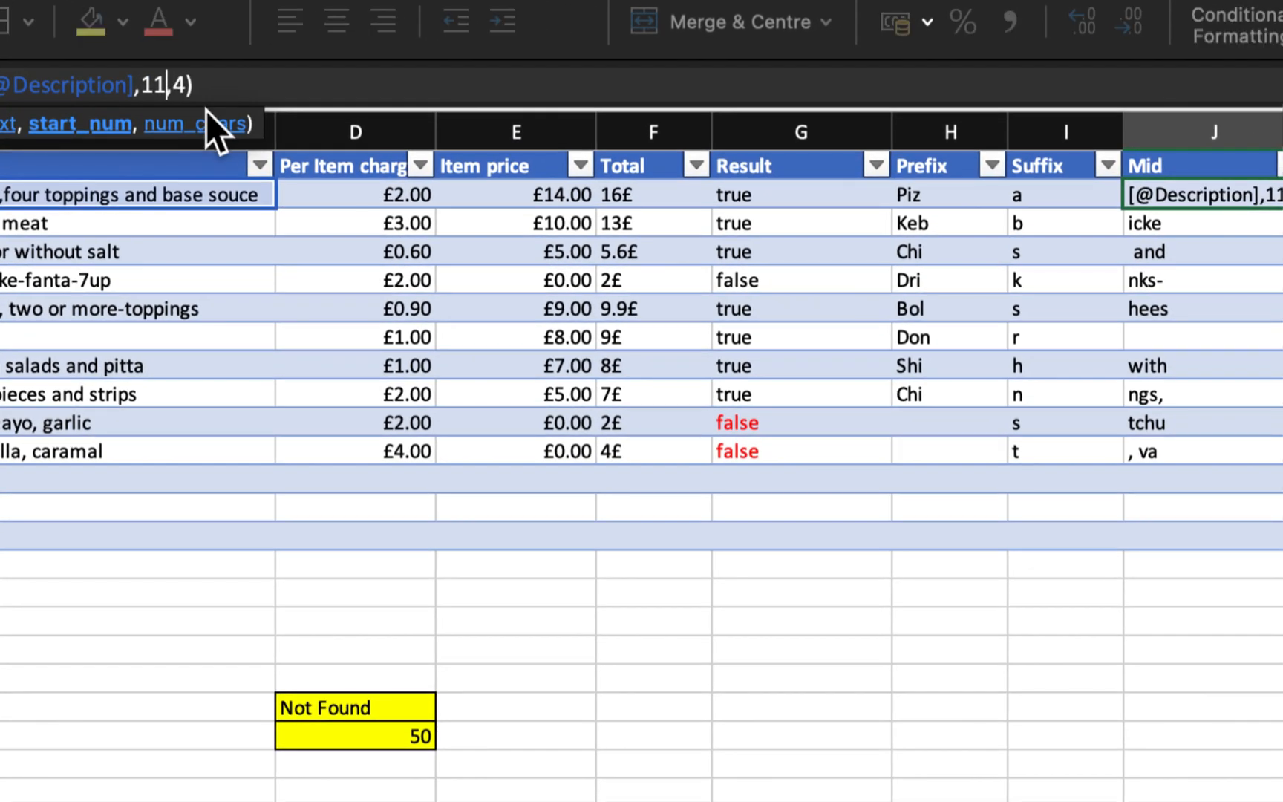
pyautogui.press('BackSpace')
pyautogui.write('6')
pyautogui.press('Return')
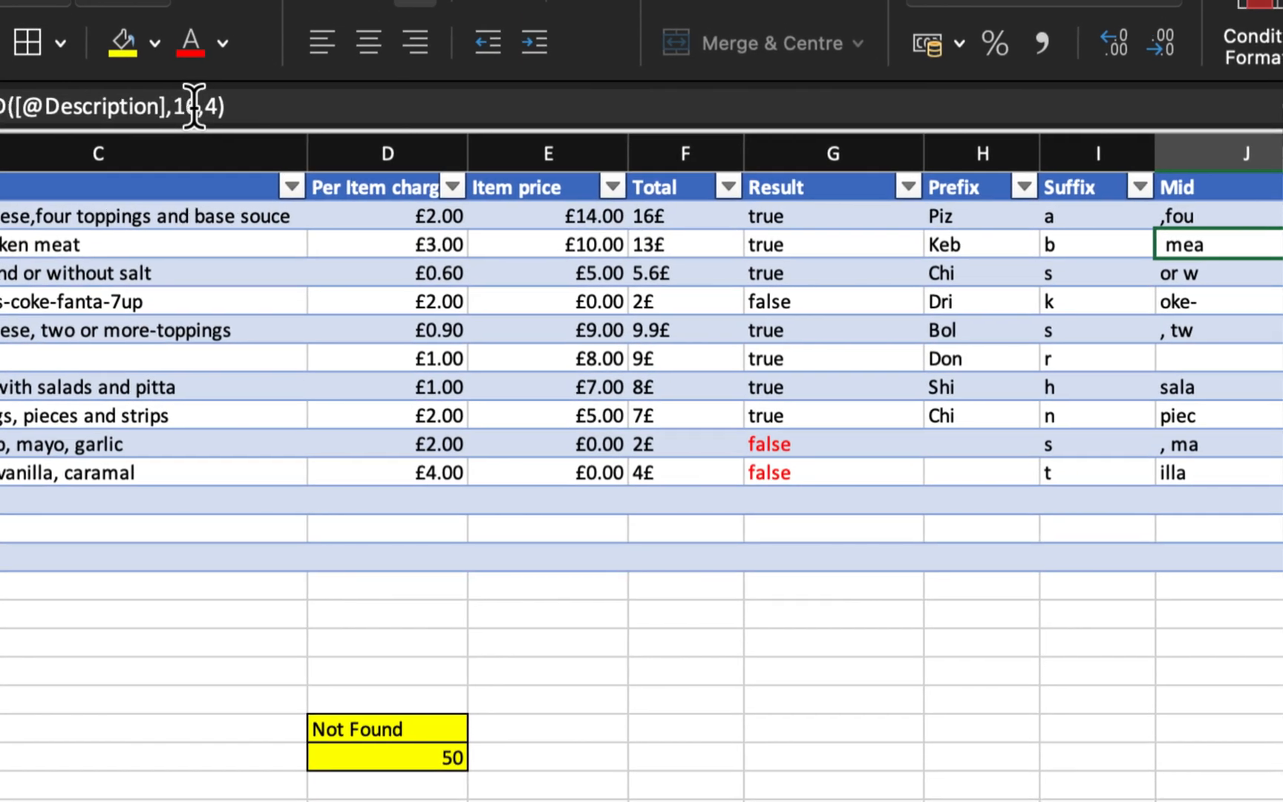
# Change the start position of the MID formula in J3 to 15.
pyautogui.click(164, 84)
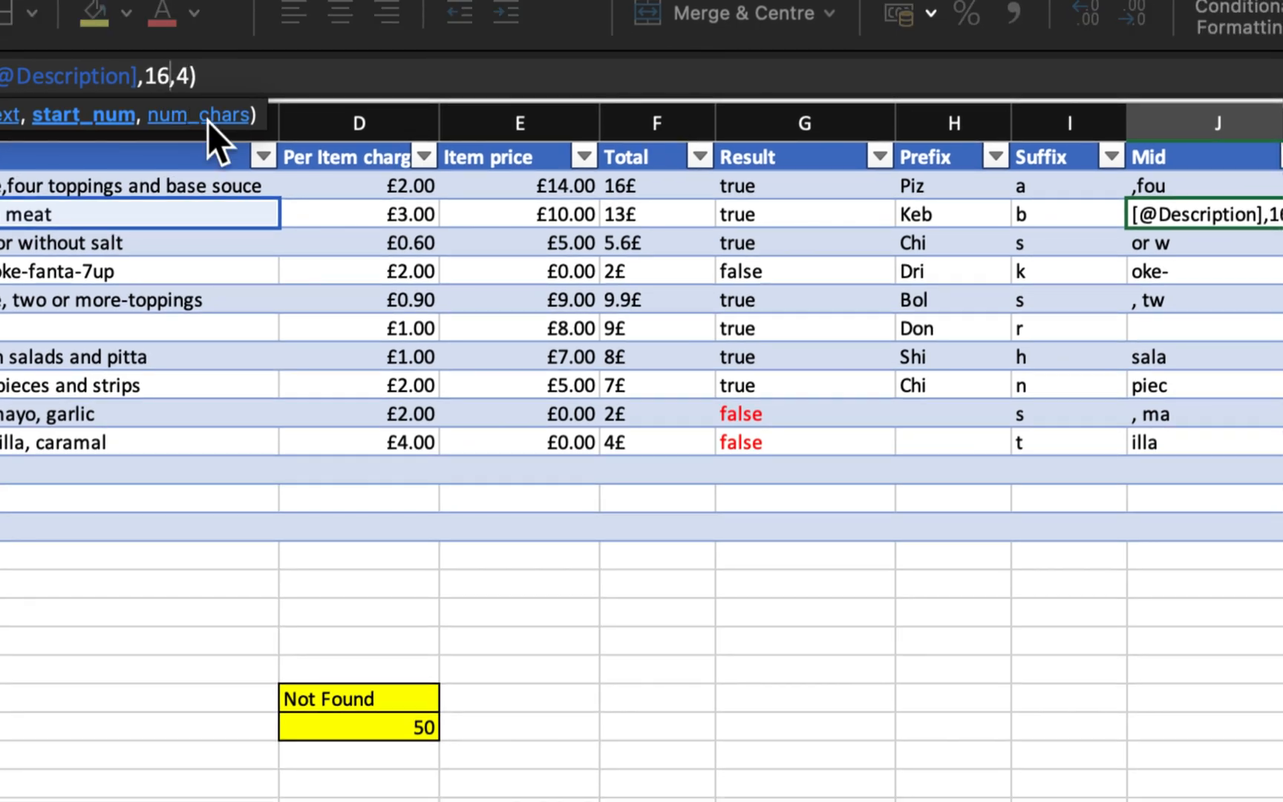
pyautogui.press('BackSpace')
pyautogui.write('5')
pyautogui.press('Return')
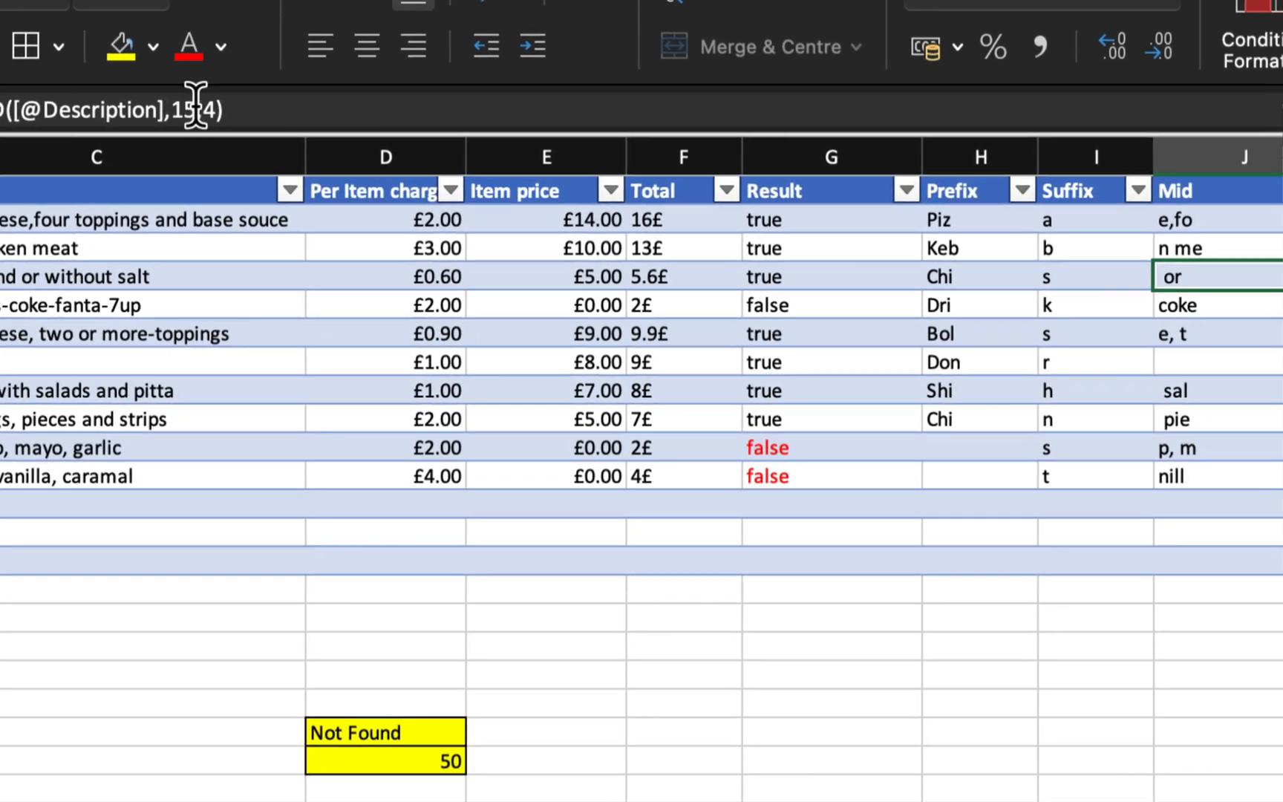
# Change the start position of the MID formula in J4 to 16.
pyautogui.click(171, 76)
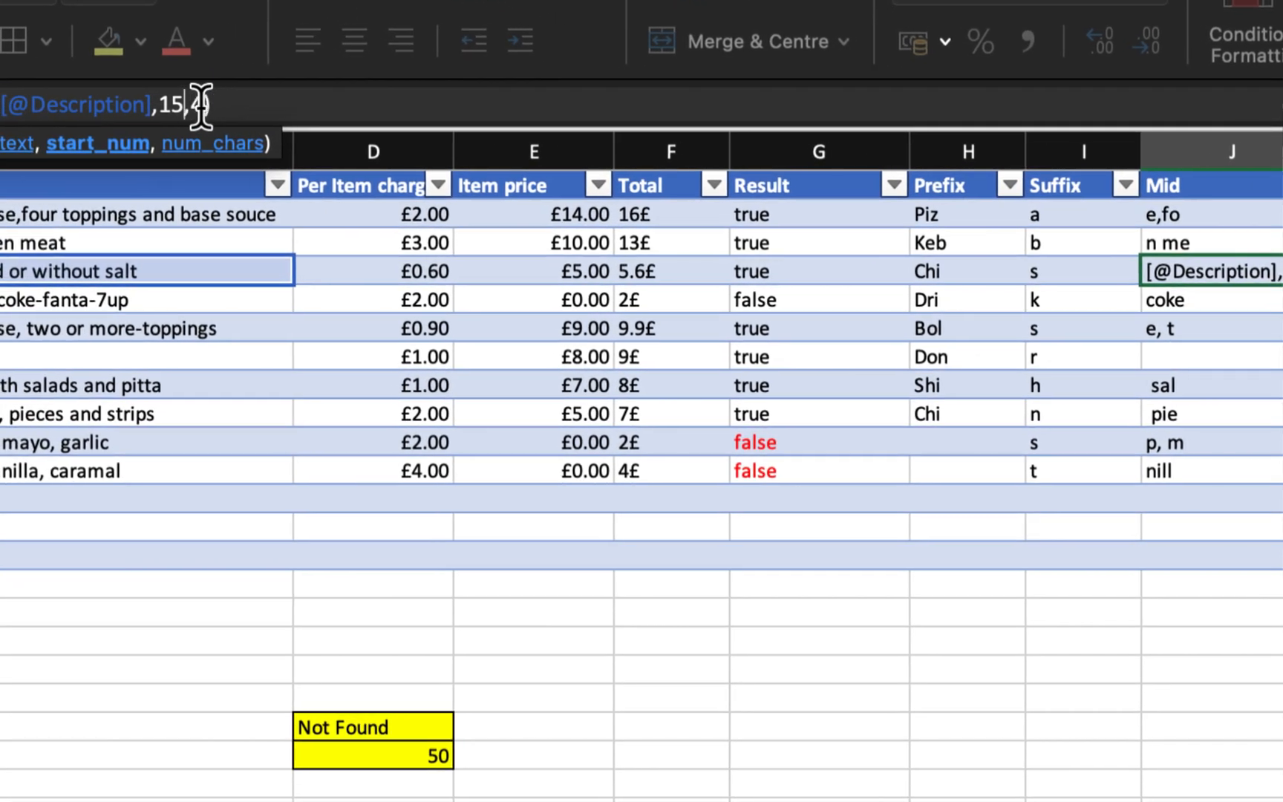
pyautogui.press('BackSpace')
pyautogui.write('6')
pyautogui.press('Return')
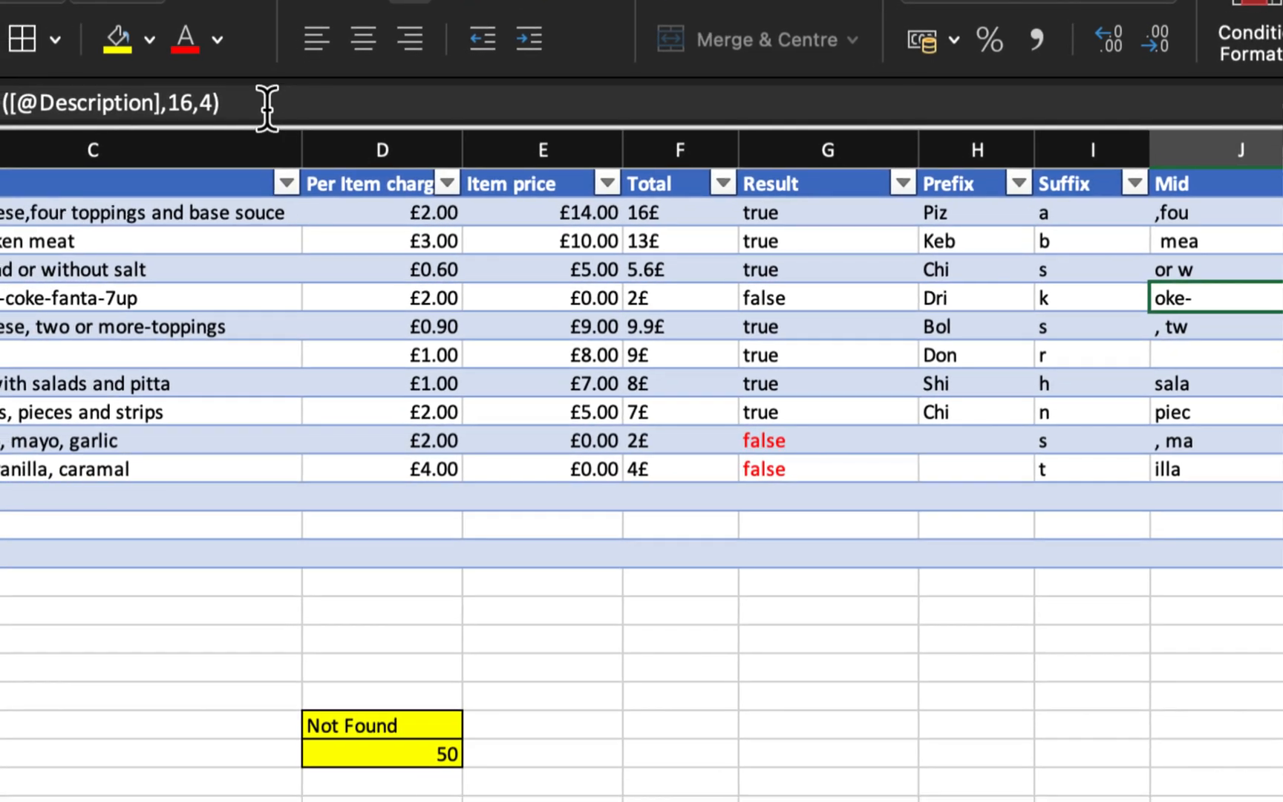
# Set the start position of the Mid column's formula to 17, editing it in J3.
pyautogui.click(268, 108)
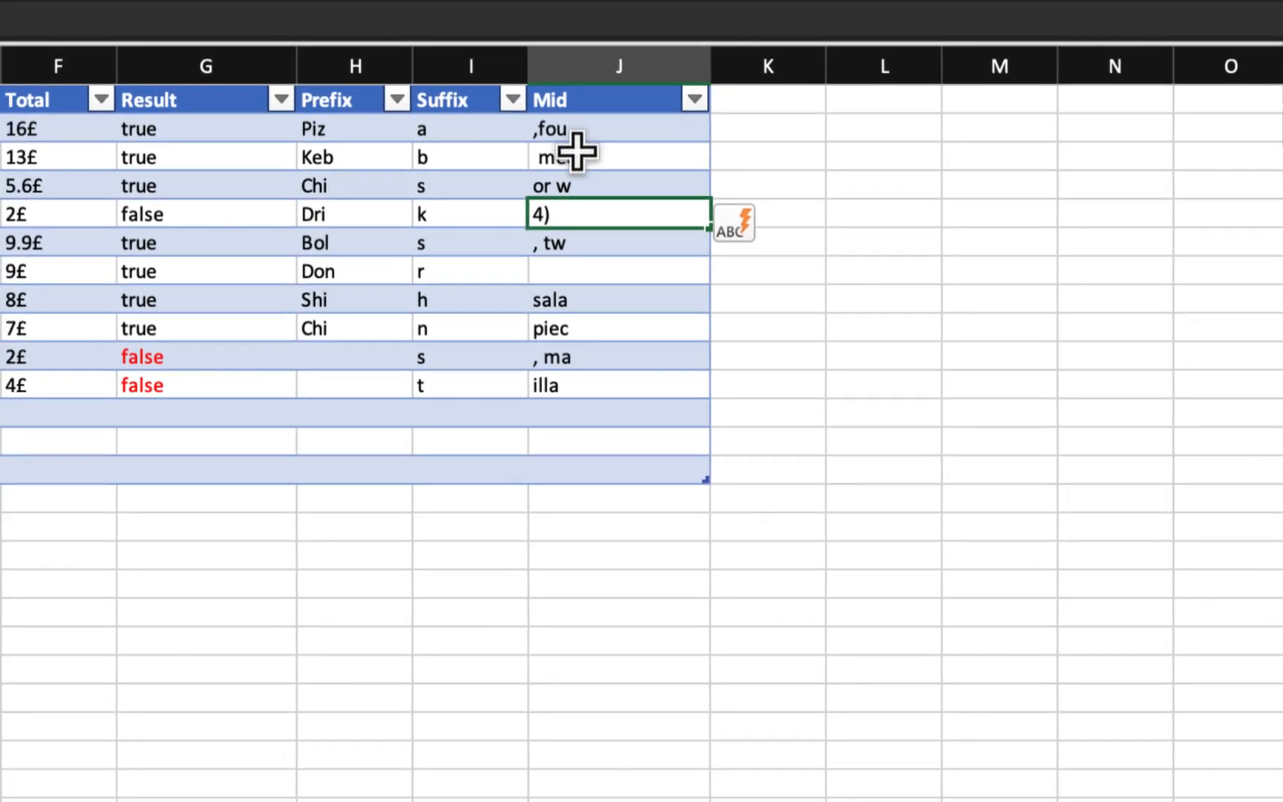
pyautogui.click(581, 136)
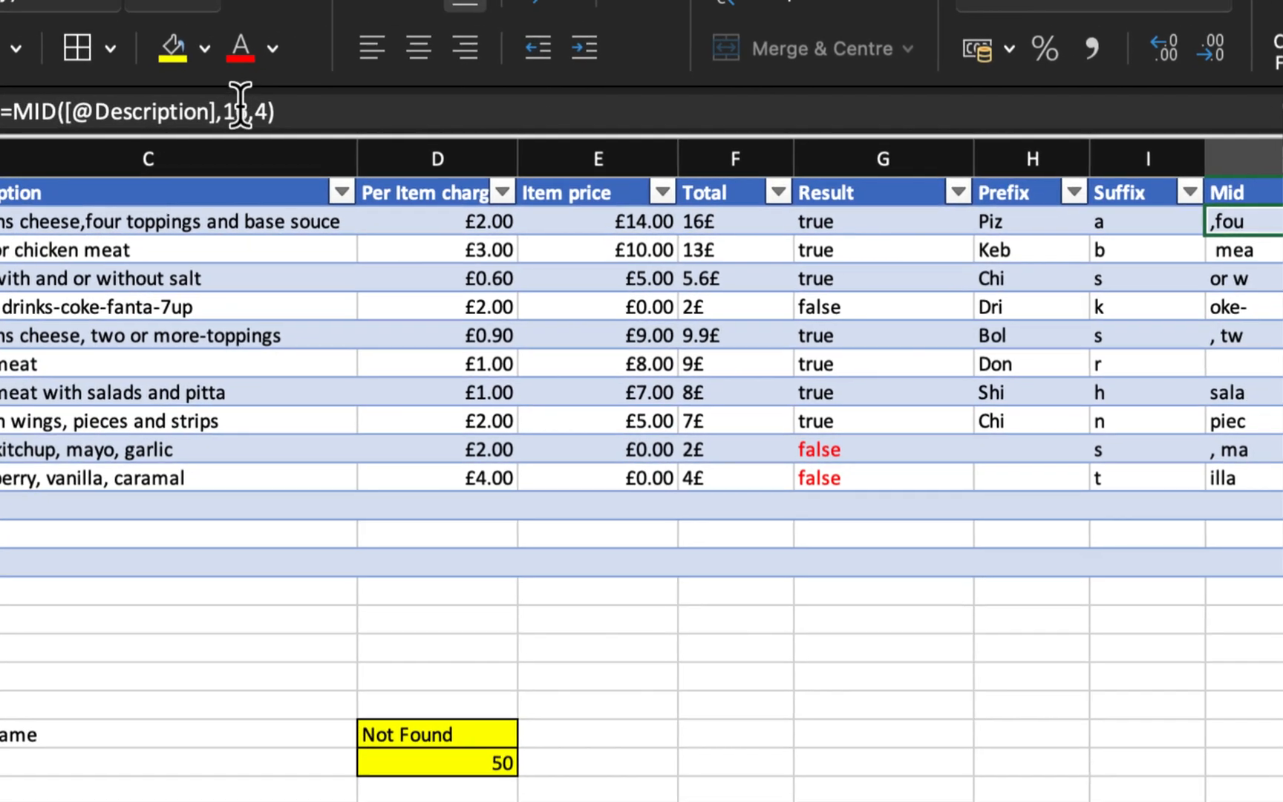
pyautogui.click(13, 84)
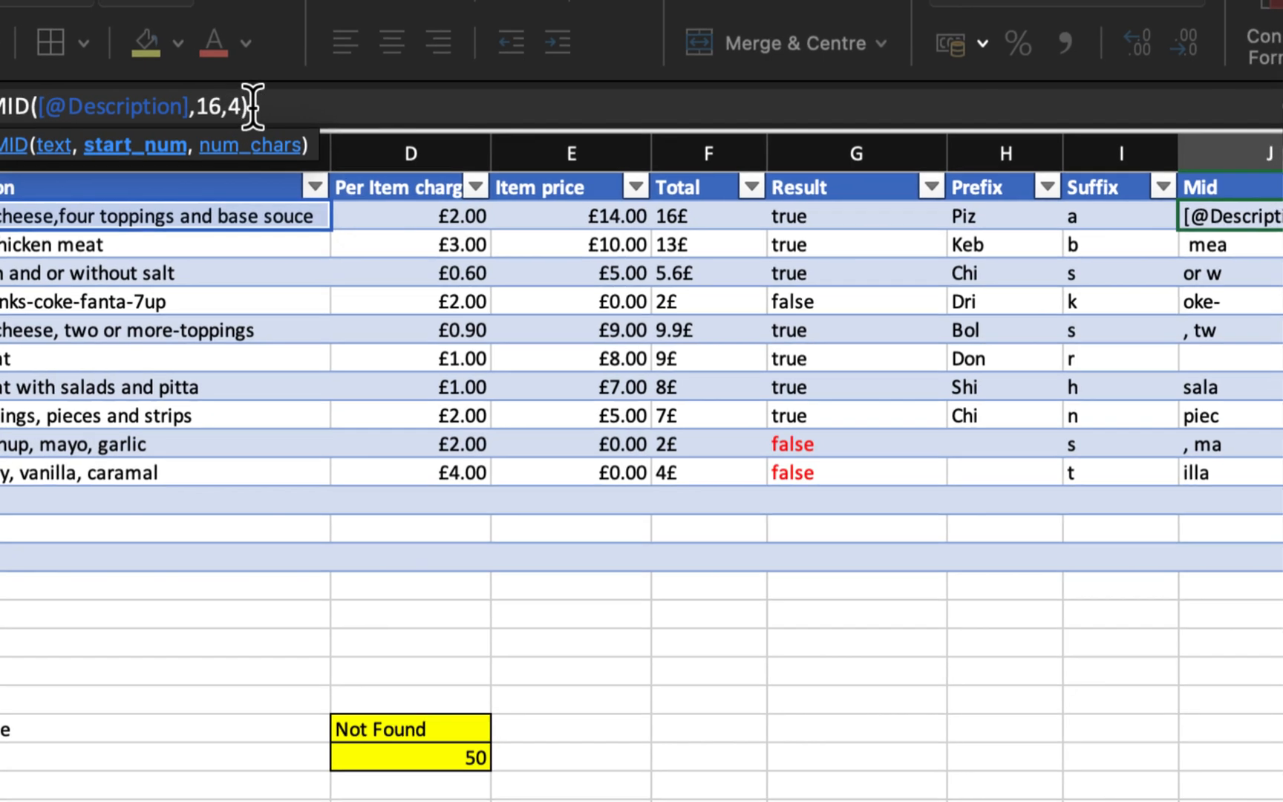
pyautogui.press('Return')
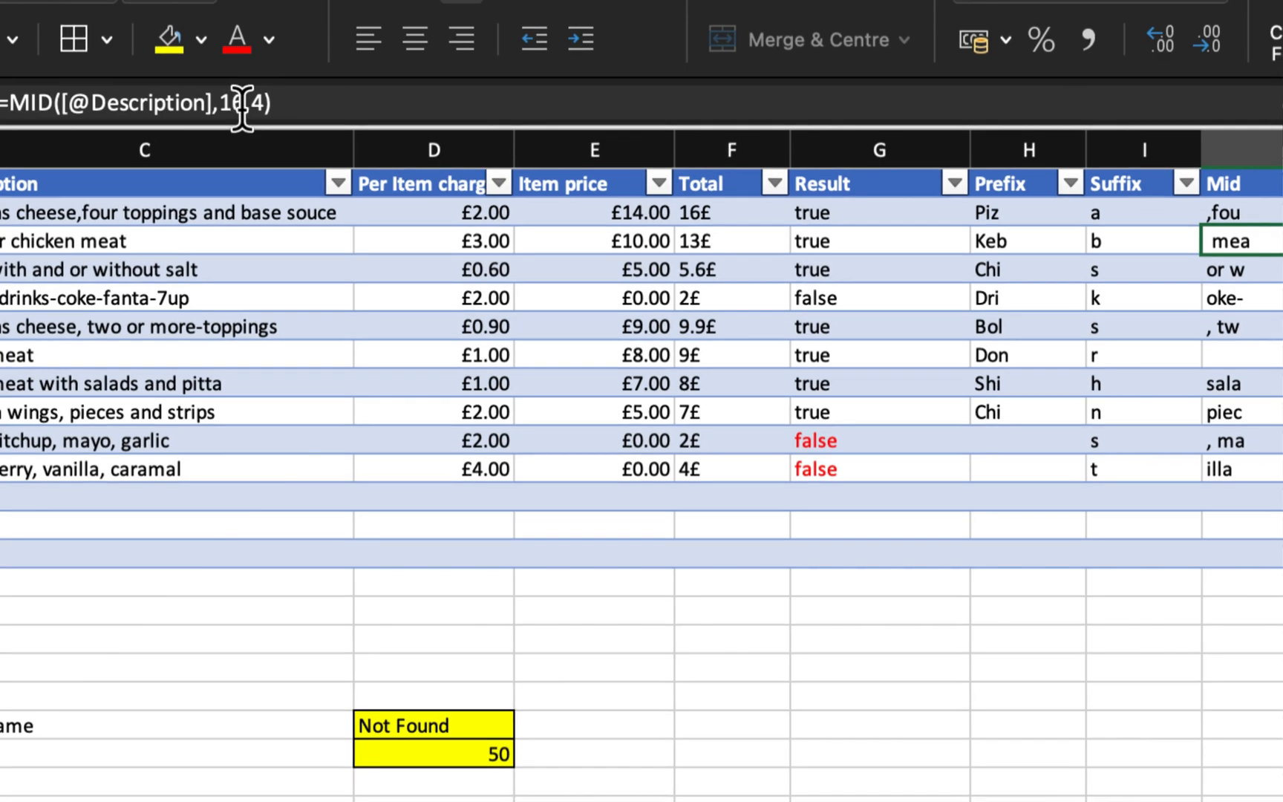
pyautogui.click(218, 107)
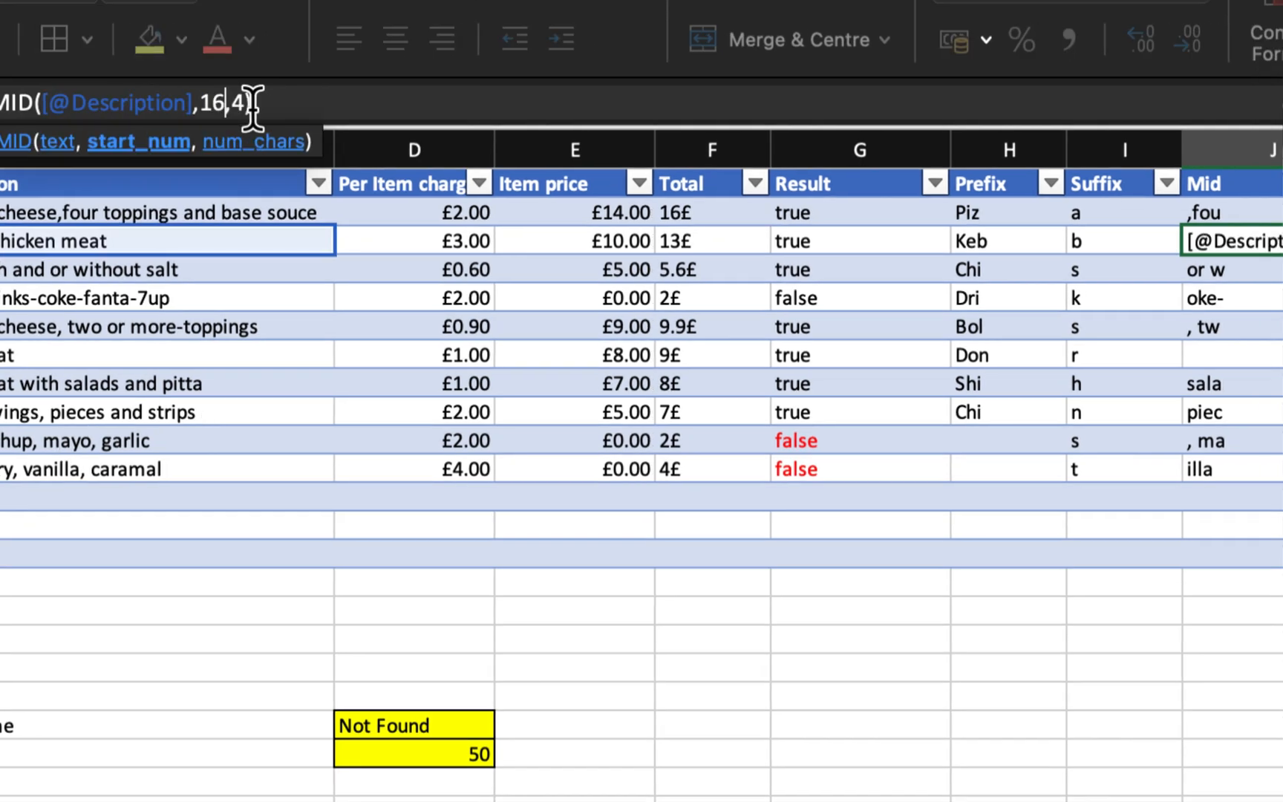
pyautogui.press('BackSpace')
pyautogui.write('7')
pyautogui.press('Return')
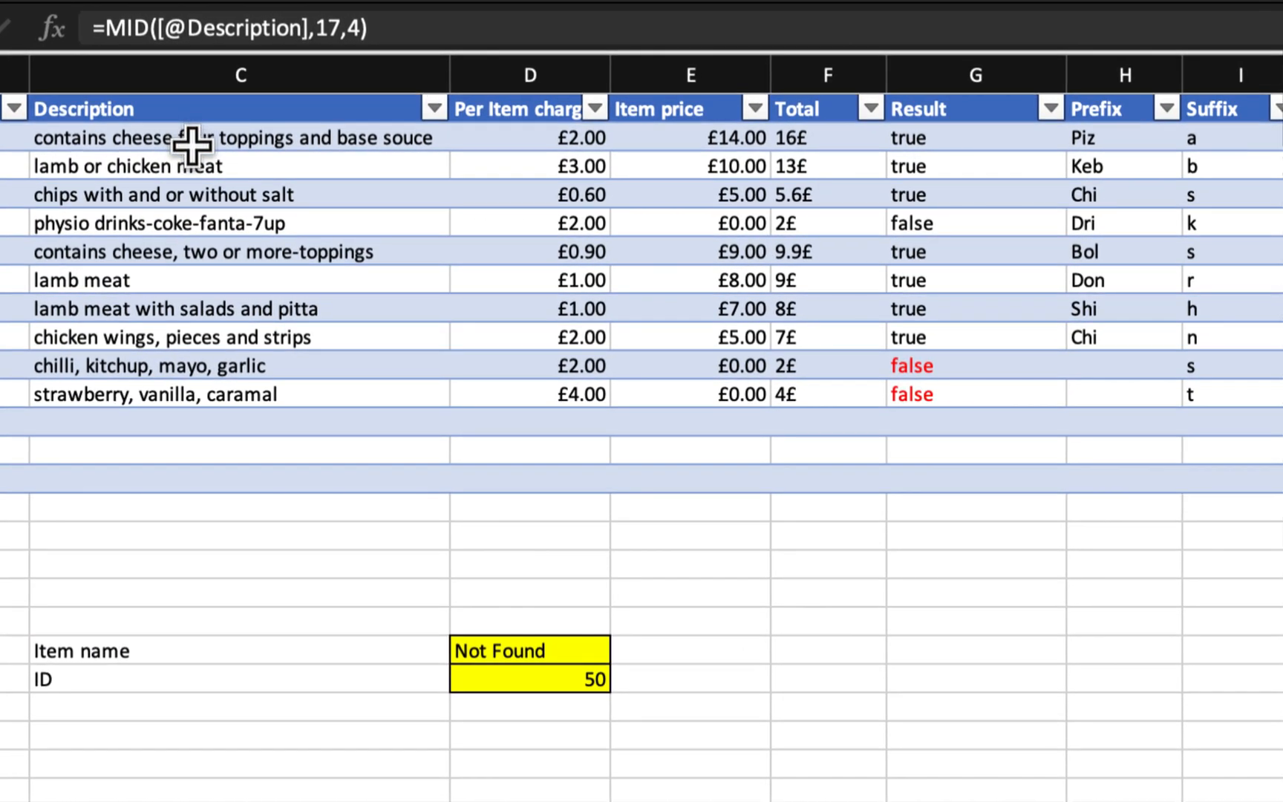
pyautogui.click(193, 144)
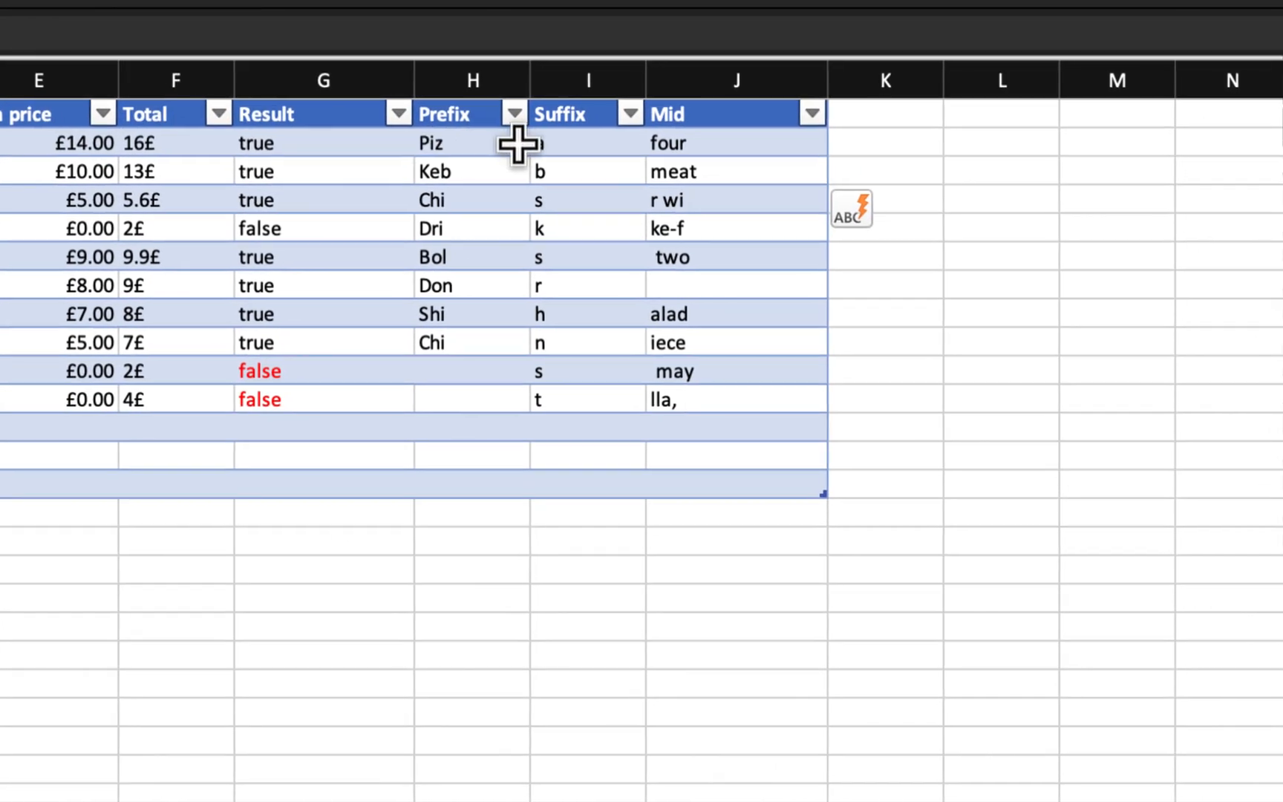
pyautogui.click(711, 143)
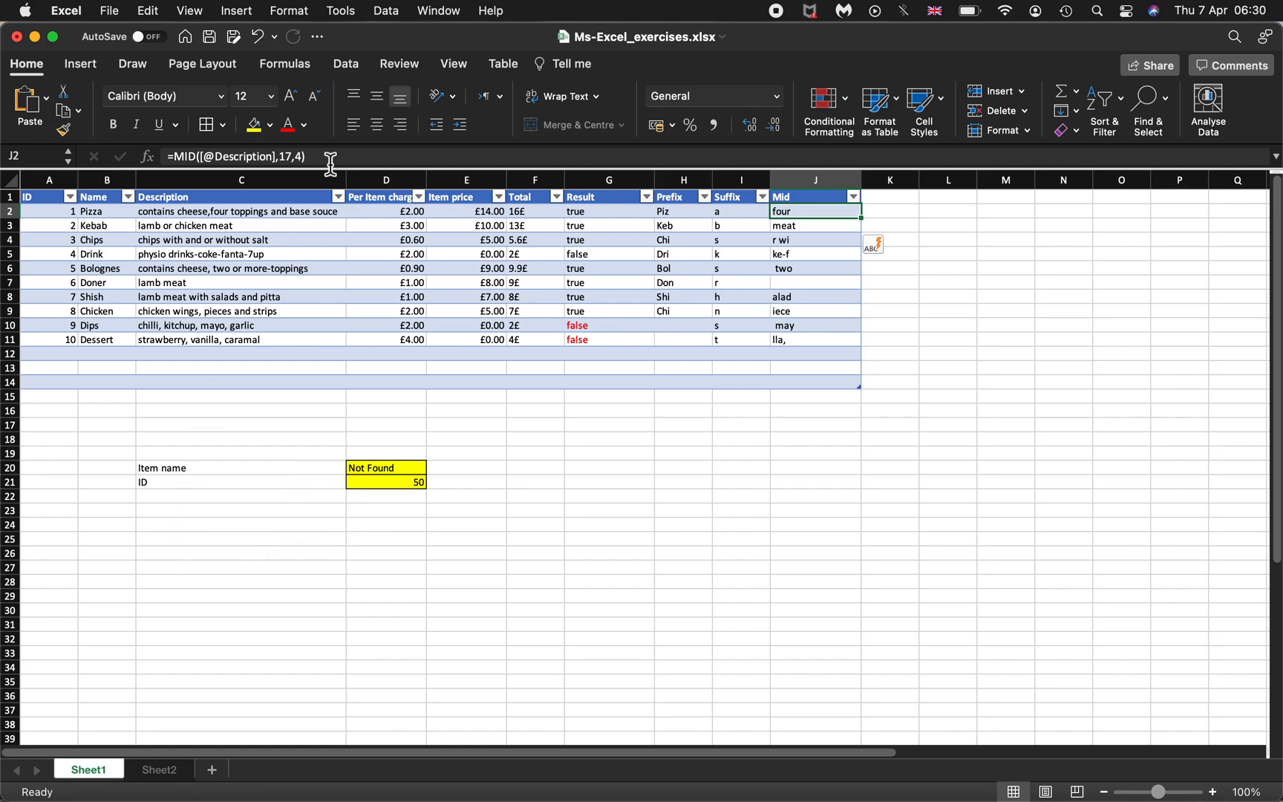
pyautogui.click(289, 158)
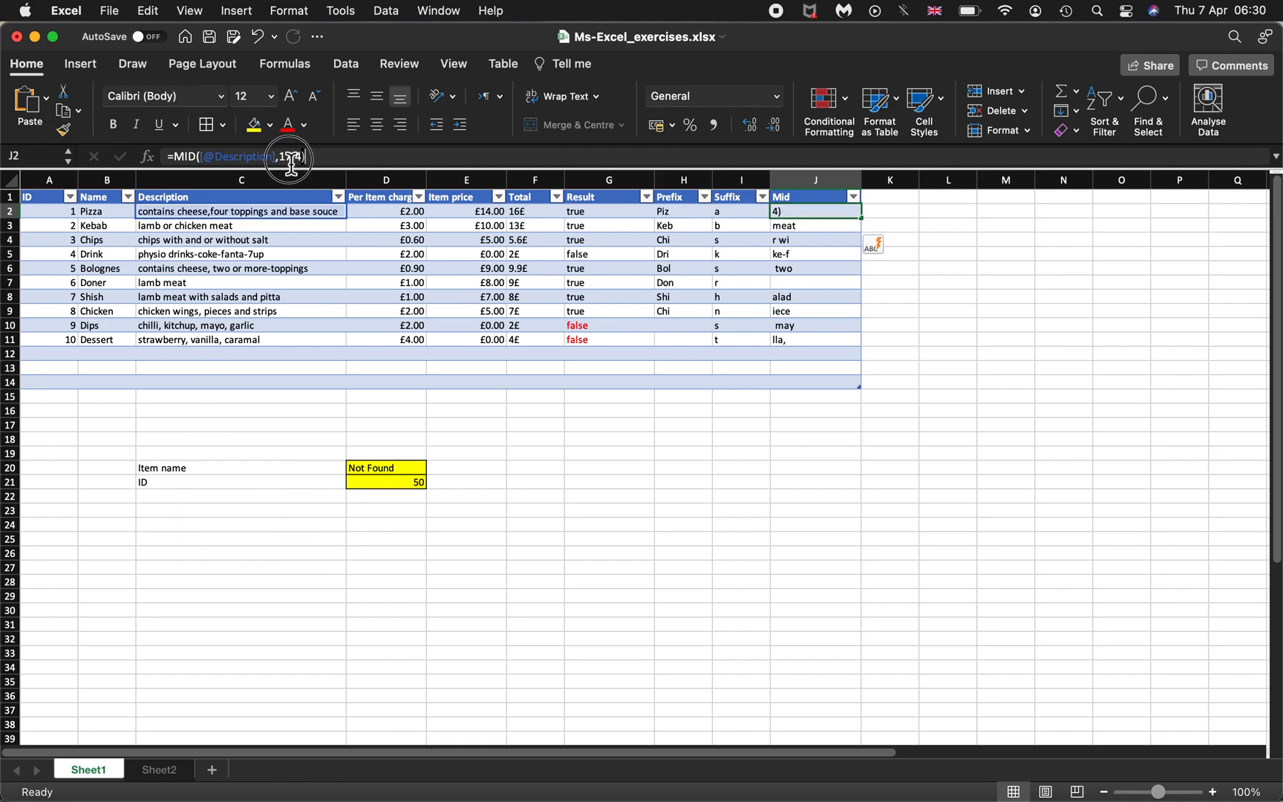
pyautogui.click(178, 157)
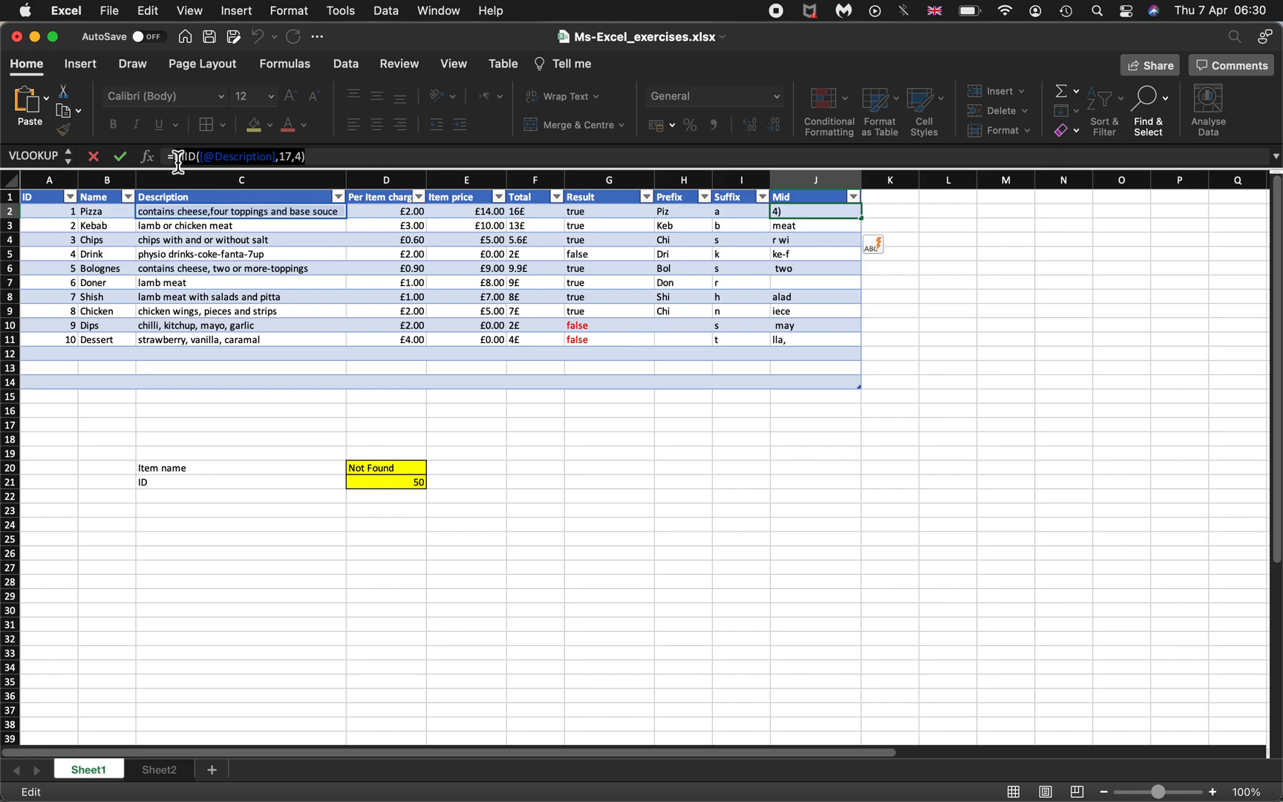
pyautogui.click(244, 561)
pyautogui.write('MID([@Description],17,4)')
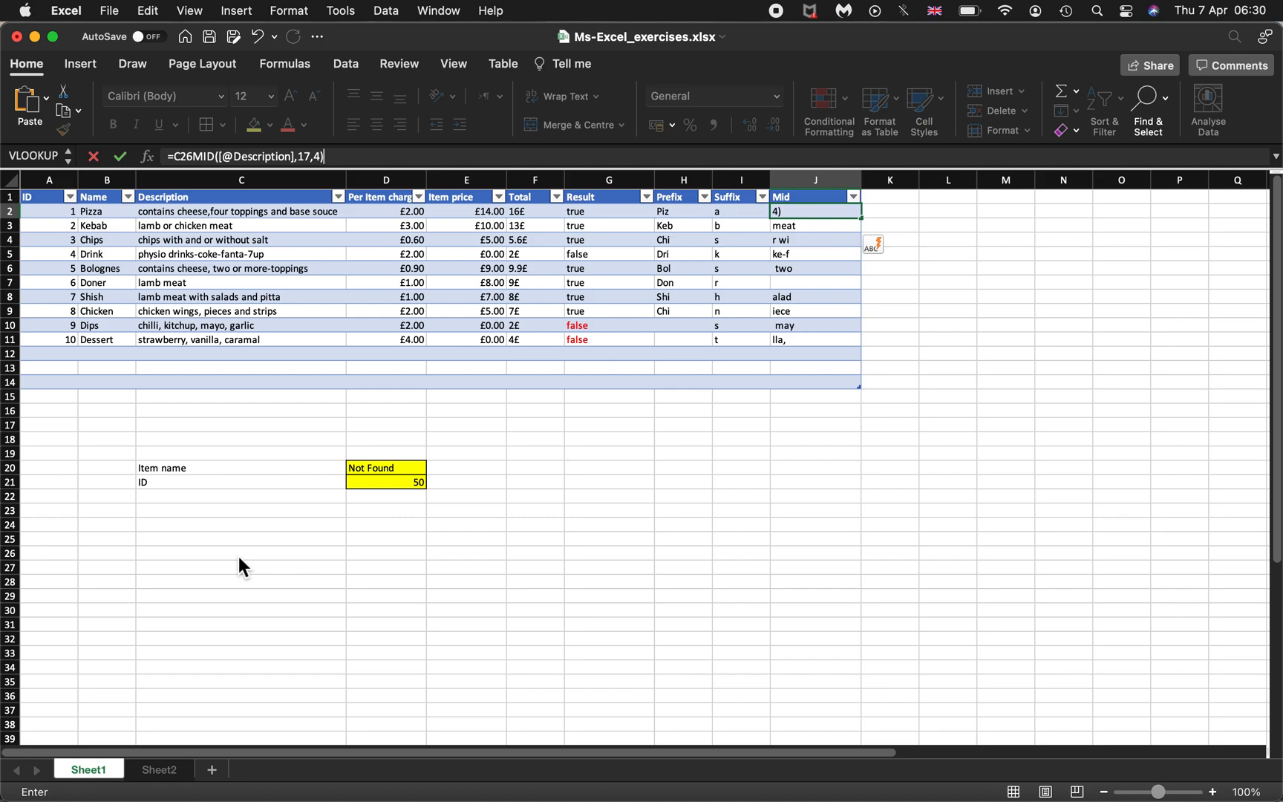
pyautogui.press('super+z')
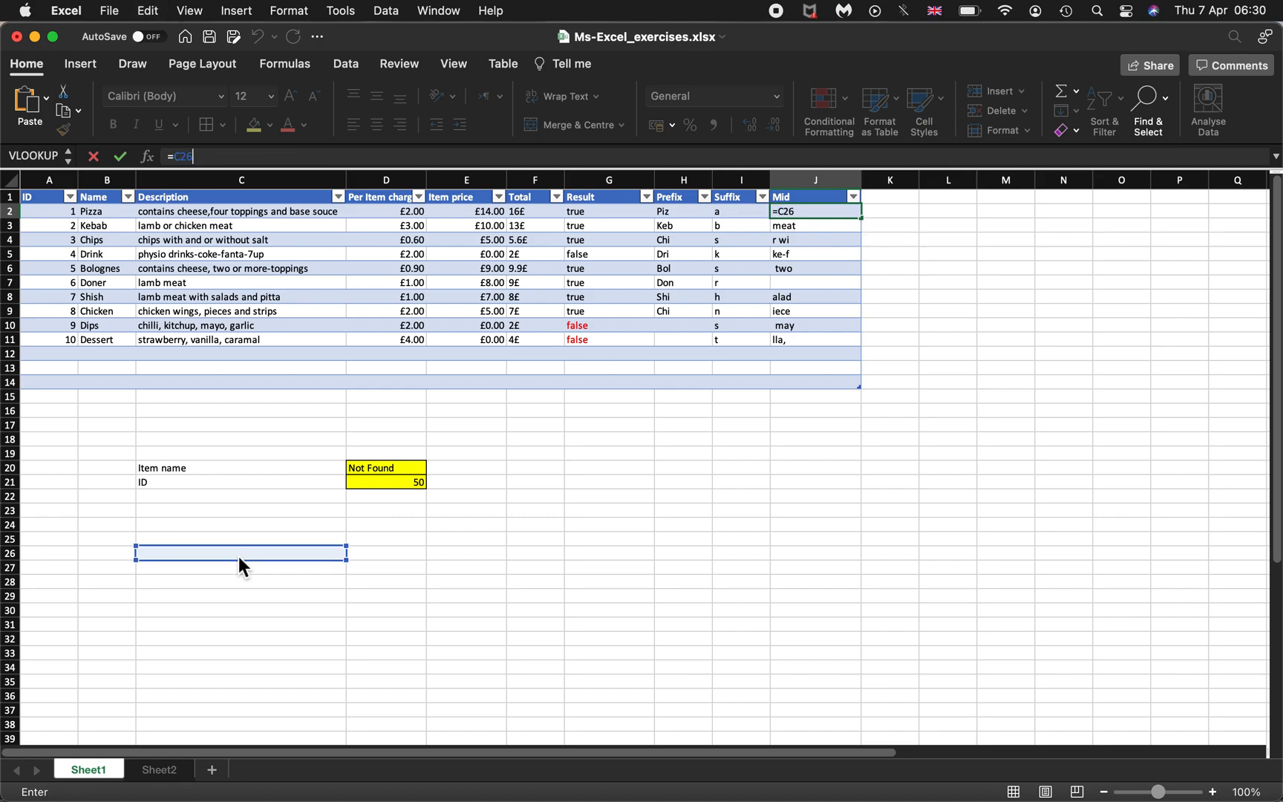
pyautogui.write('MID([@Description],17,4)')
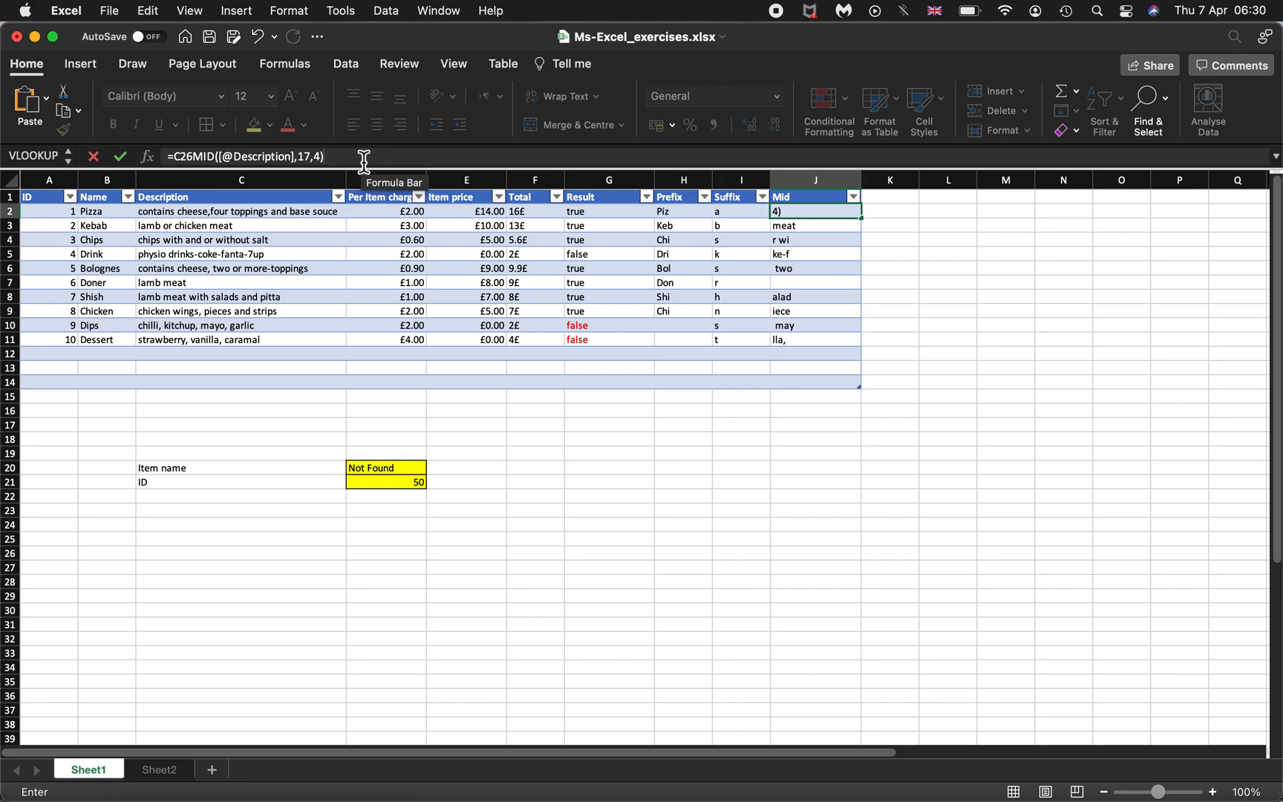
pyautogui.press('super+z')
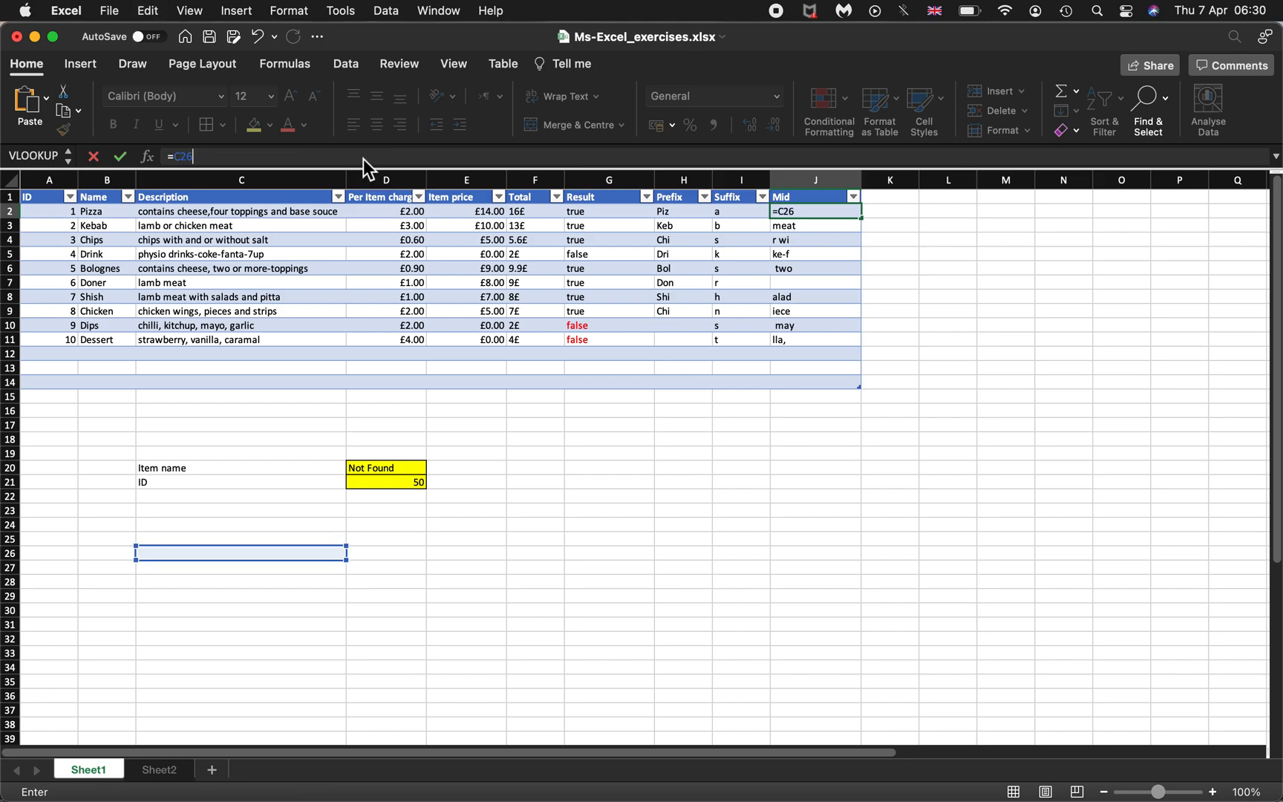
pyautogui.press('super+y')
pyautogui.press('super+z')
pyautogui.press('BackSpace')
pyautogui.press('BackSpace')
pyautogui.press('BackSpace')
pyautogui.press('BackSpace')
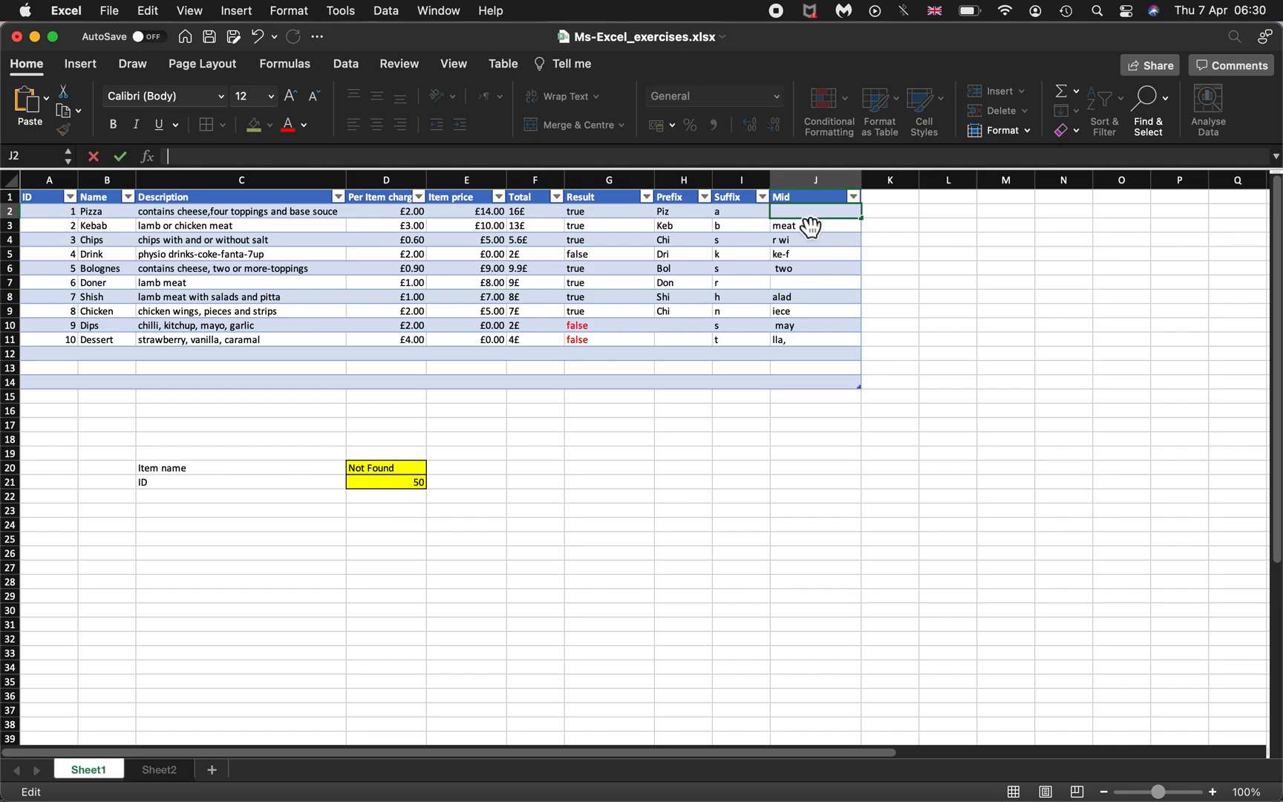
# Enter a MID formula in J2 that extracts 4 characters from the row's Description, starting at character 17.
pyautogui.write('=')
pyautogui.press('BackSpace')
pyautogui.write('=')
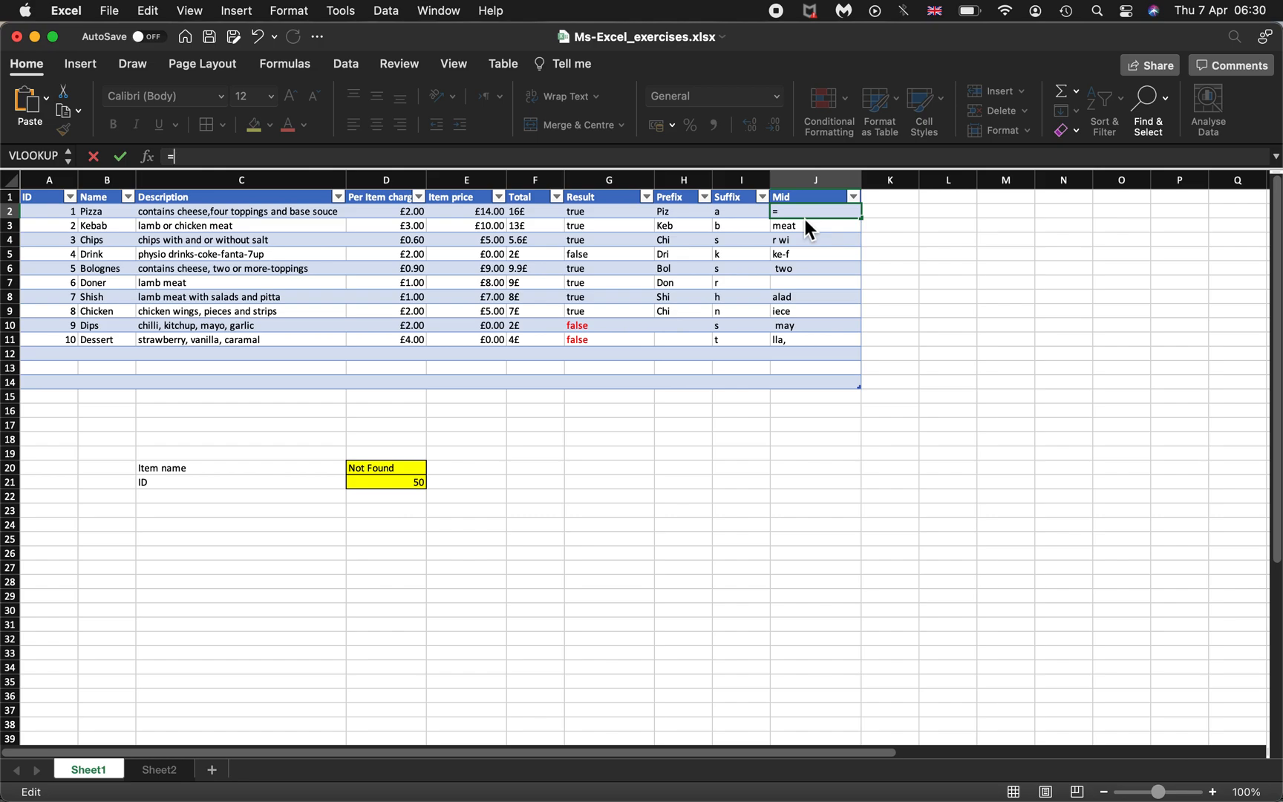
pyautogui.write('mid(')
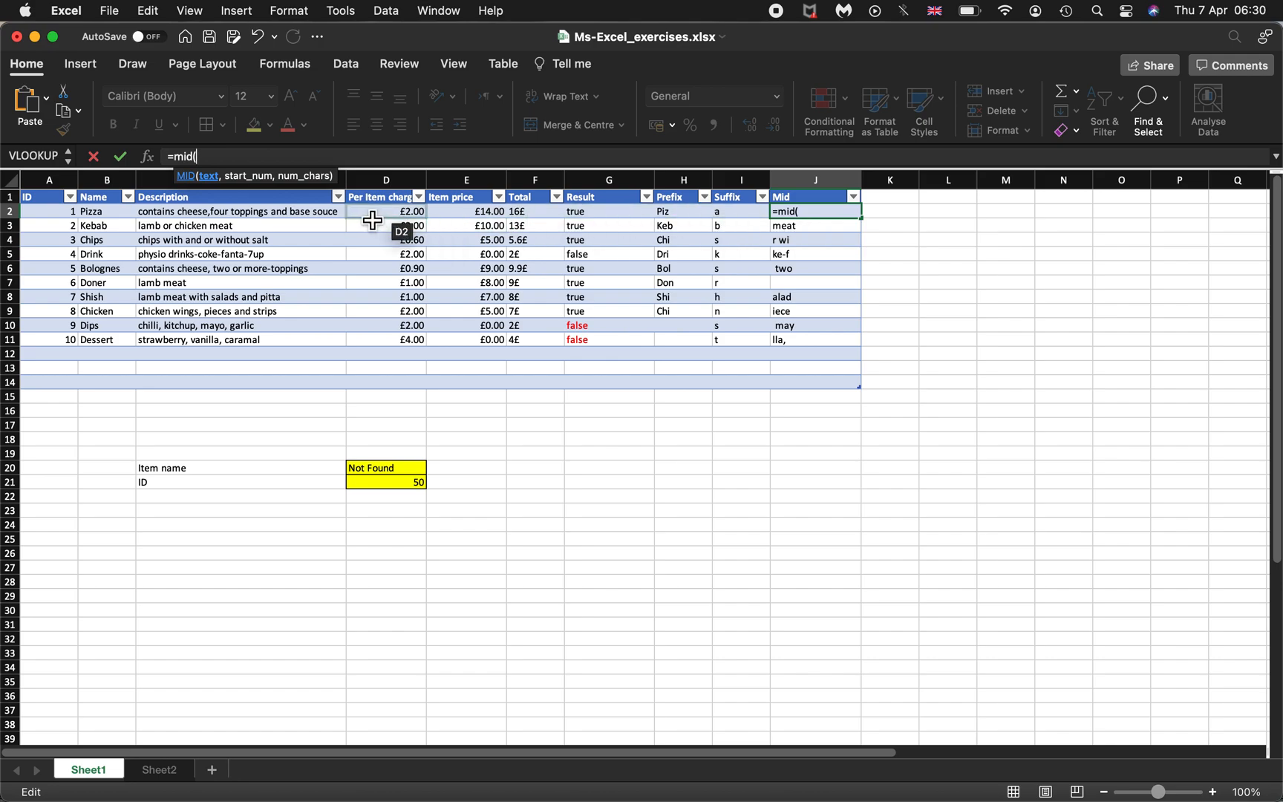
pyautogui.click(331, 223)
pyautogui.write(',')
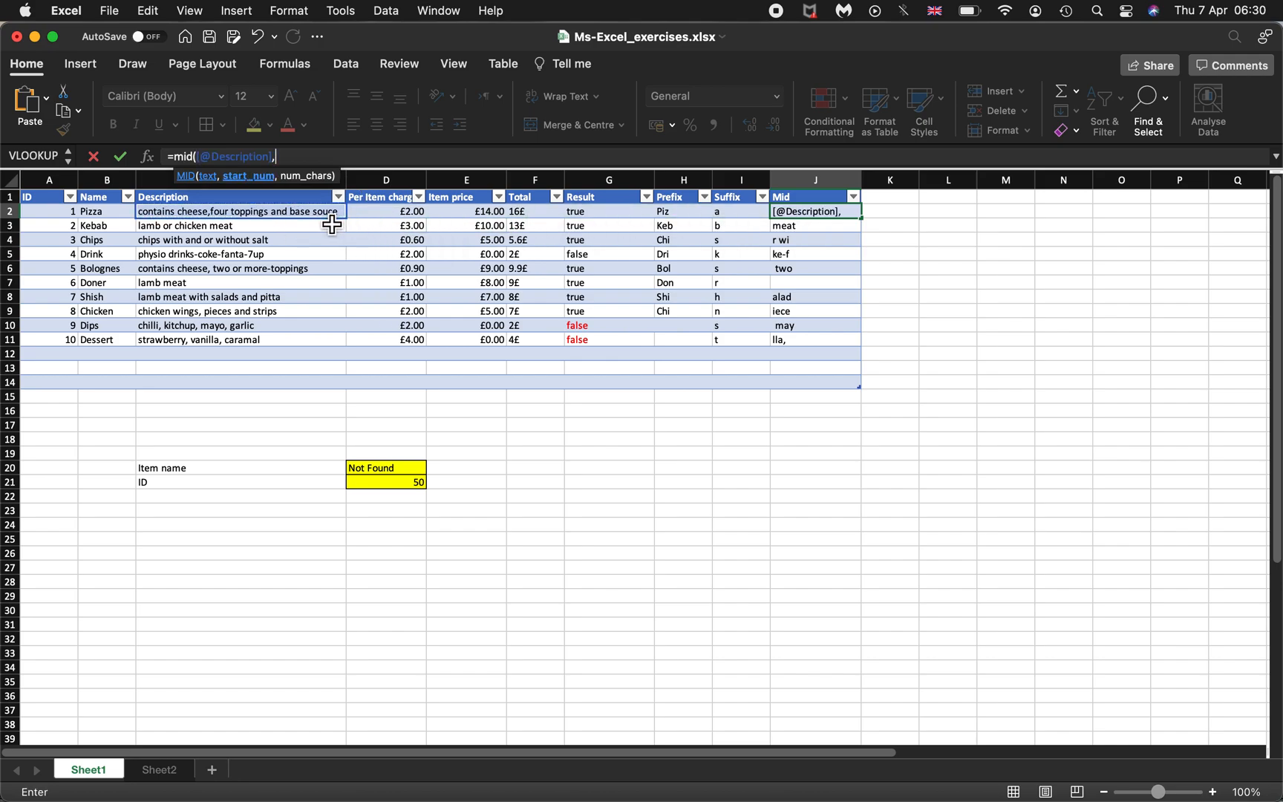
pyautogui.write('17,4')
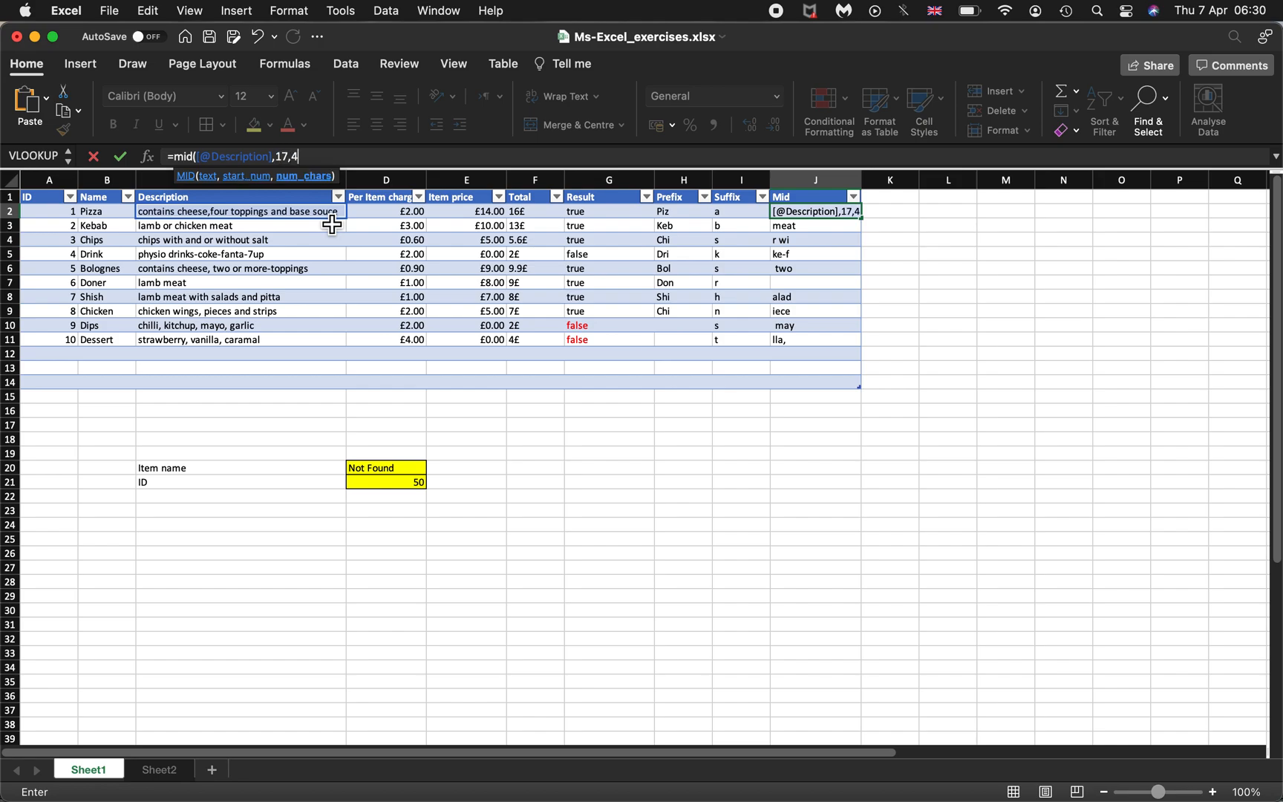
pyautogui.press('Return')
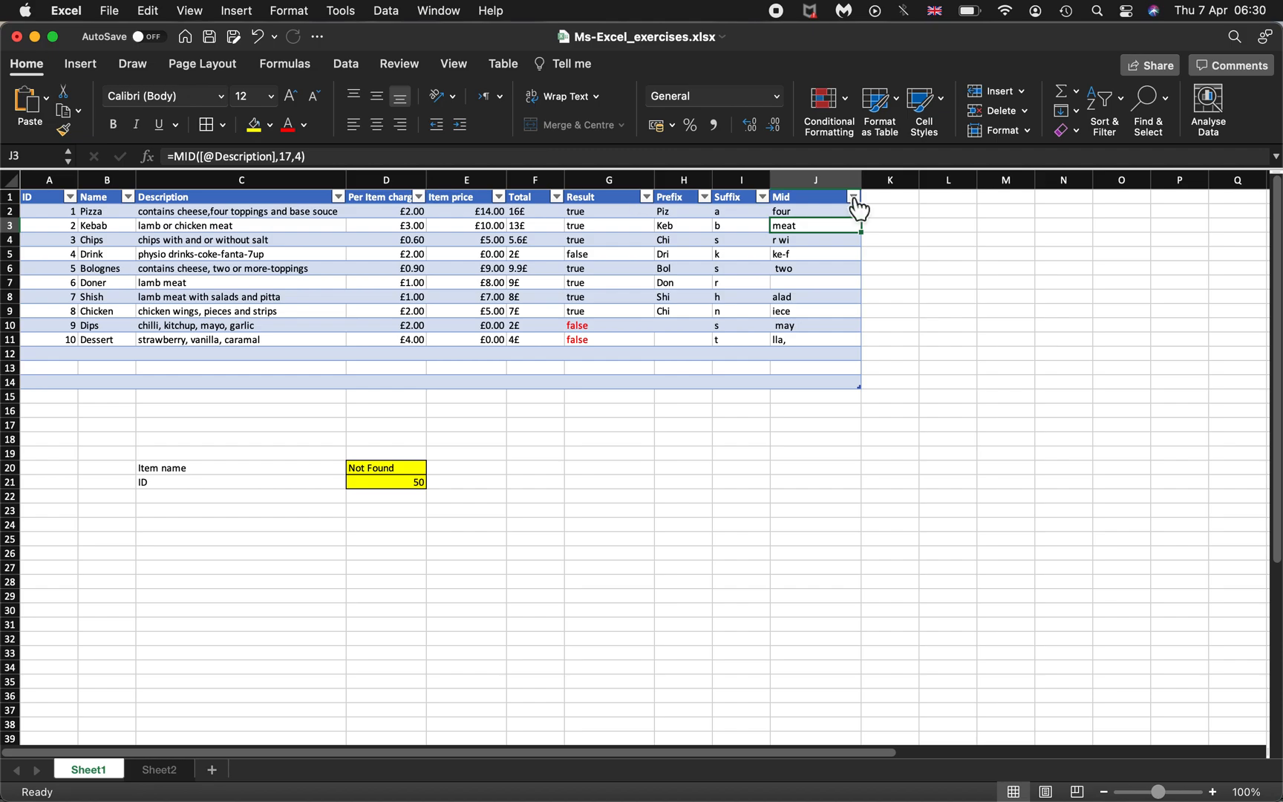
pyautogui.click(819, 212)
pyautogui.click(321, 157)
pyautogui.click(180, 157)
pyautogui.moveTo(180, 157); pyautogui.dragTo(177, 157)
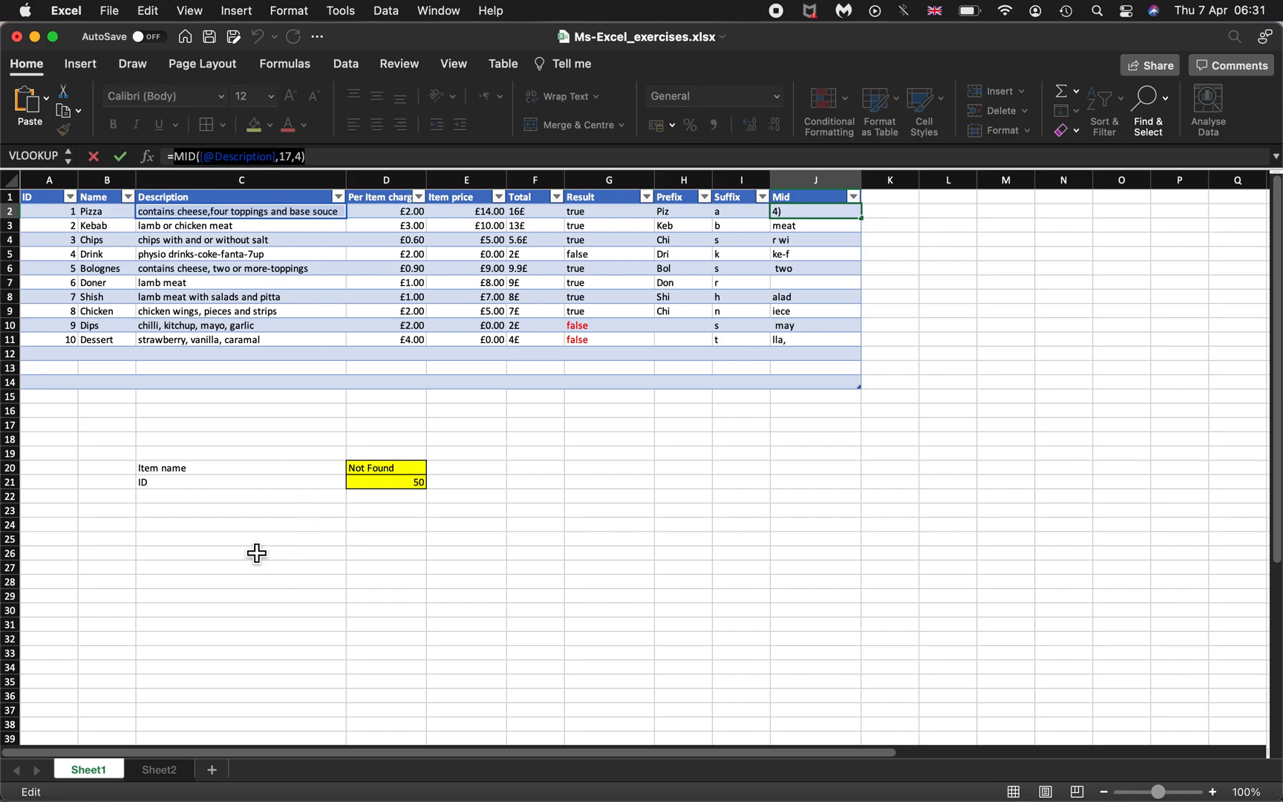
pyautogui.click(256, 542)
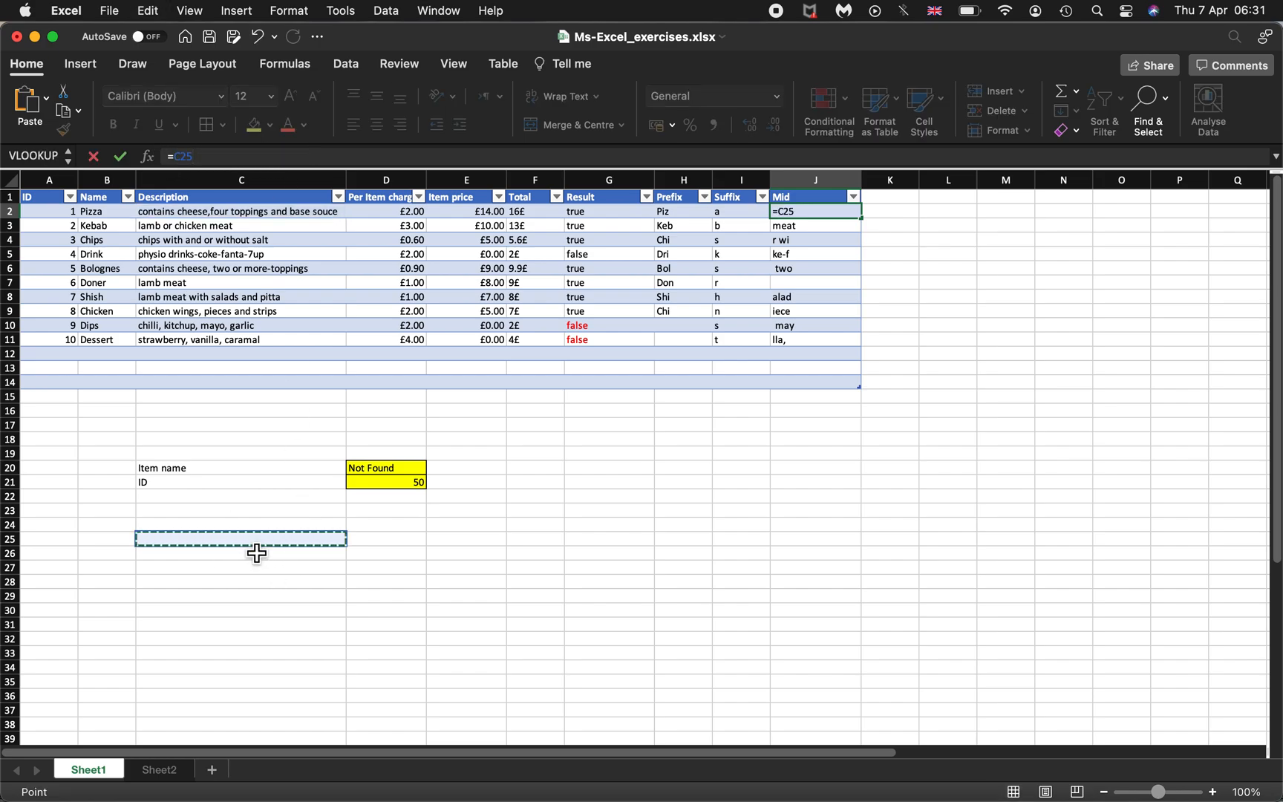
pyautogui.press('super+z')
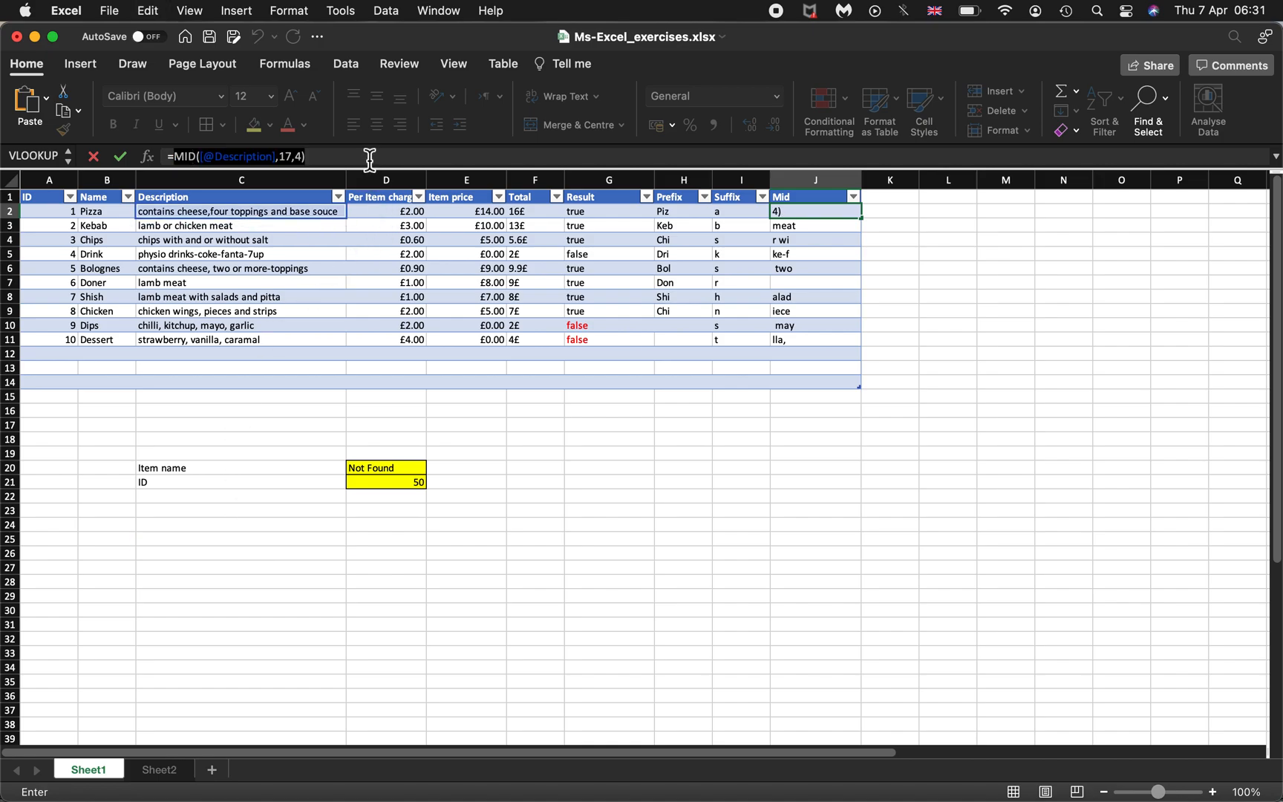
pyautogui.click(369, 157)
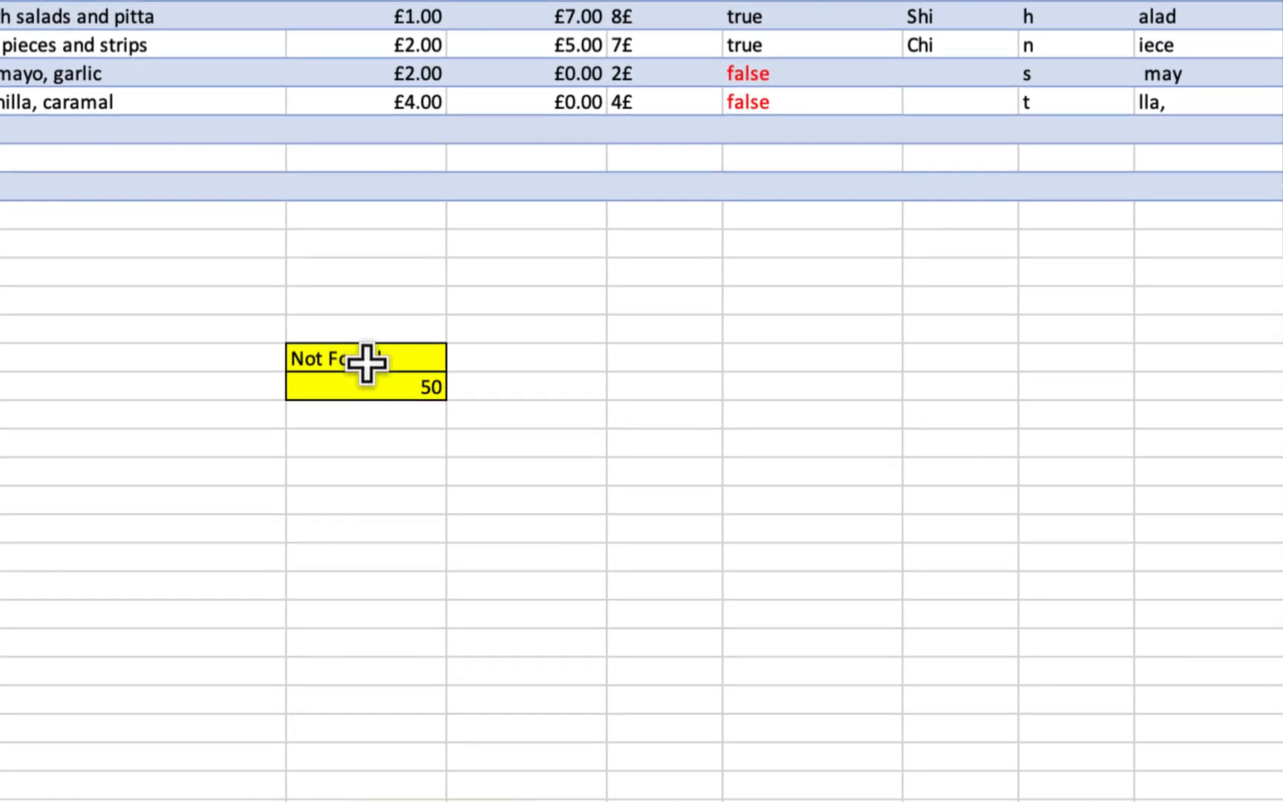
# Select the Item name lookup result in D20.
pyautogui.click(367, 362)
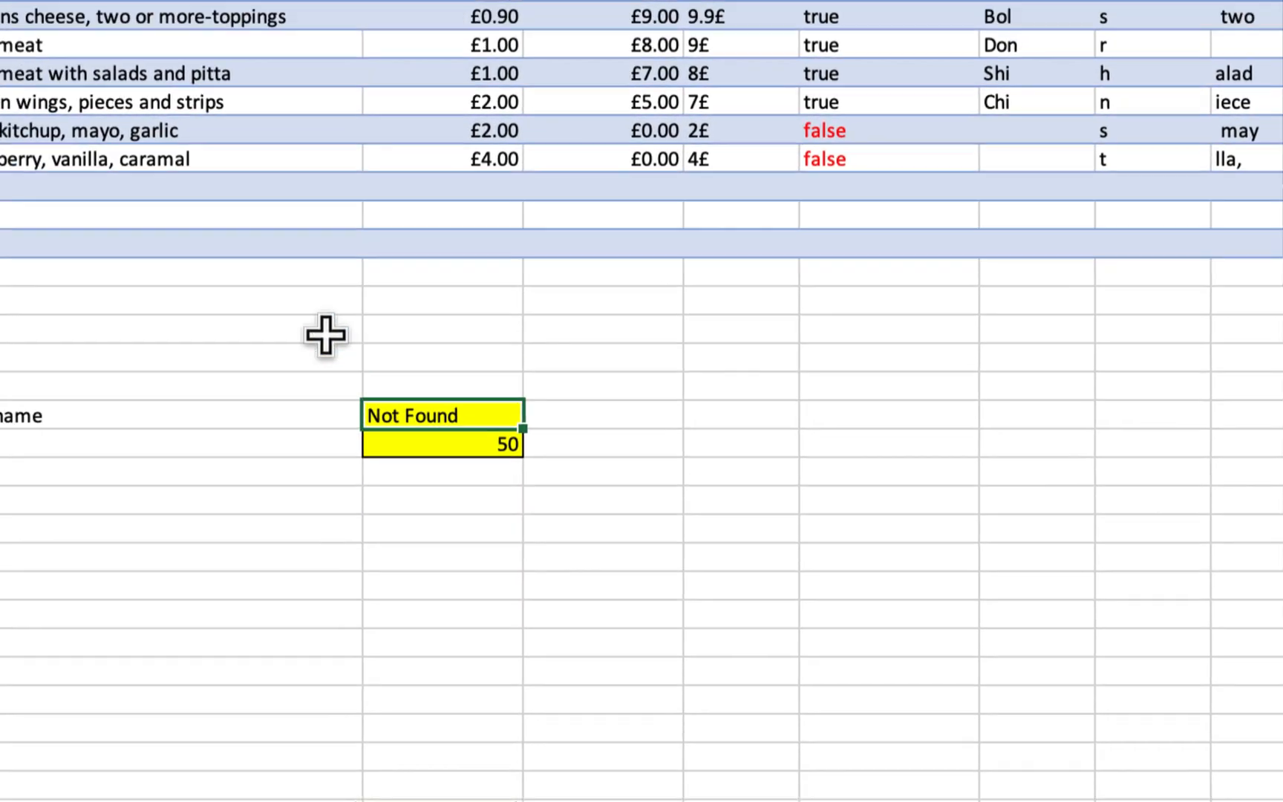